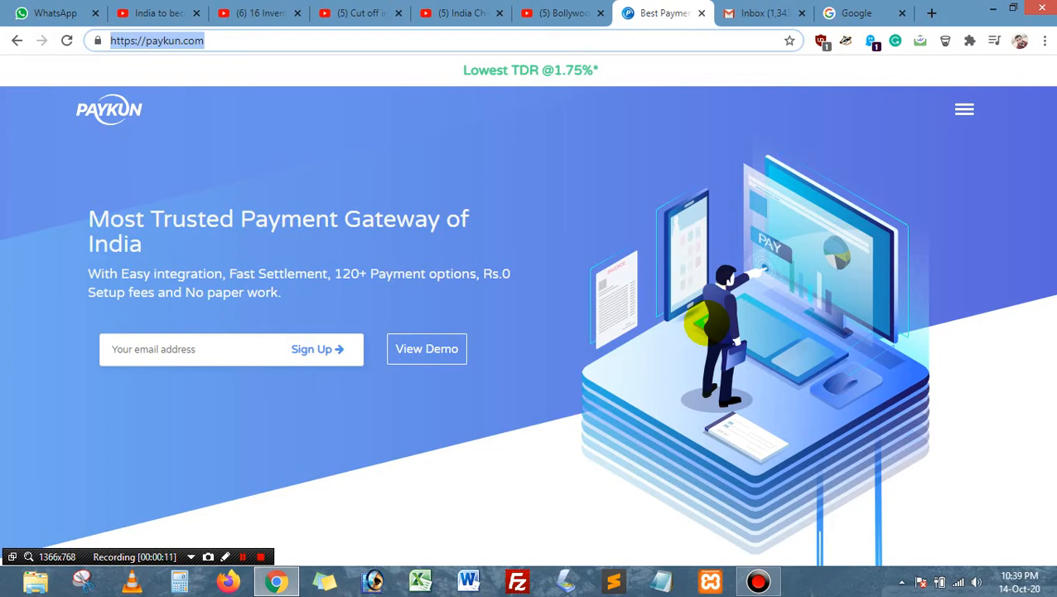
Step: Highlight the homepage's Rs.0 Setup fees claim and the Lowest TDR @1.75%* banner
{"action": "left_click", "coordinate": [707, 323]}
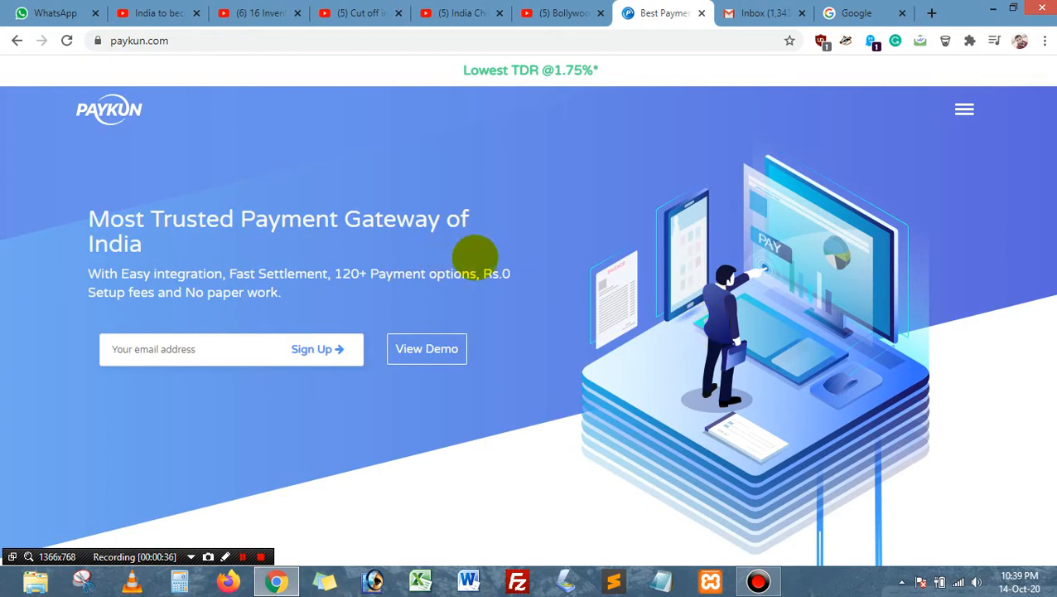
{"action": "left_click_drag", "start_coordinate": [484, 275], "coordinate": [283, 296]}
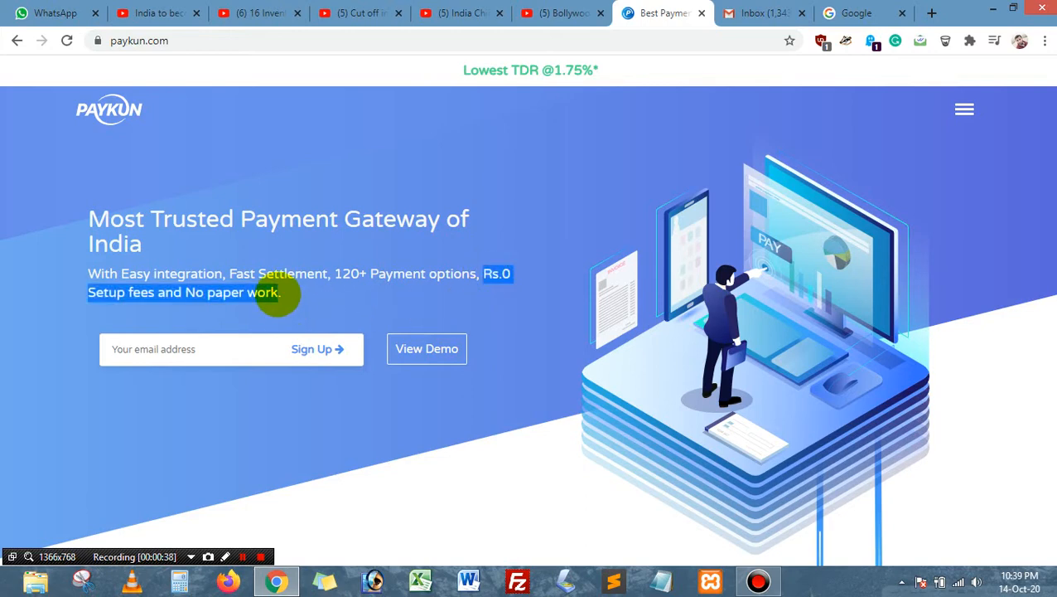
{"action": "left_click", "coordinate": [300, 294]}
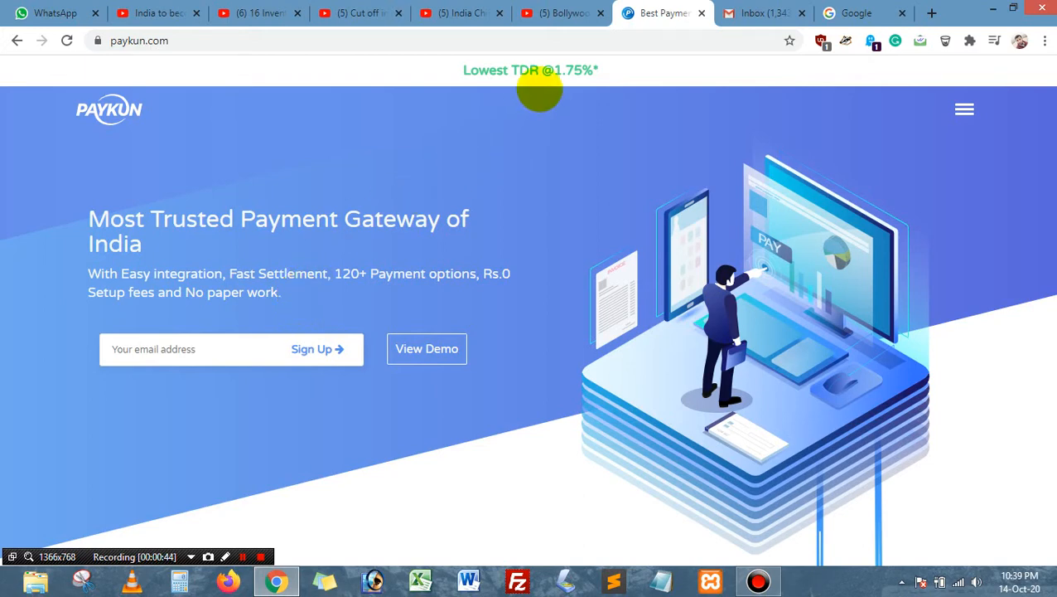
{"action": "left_click_drag", "start_coordinate": [552, 71], "coordinate": [467, 67]}
{"action": "left_click", "coordinate": [636, 77]}
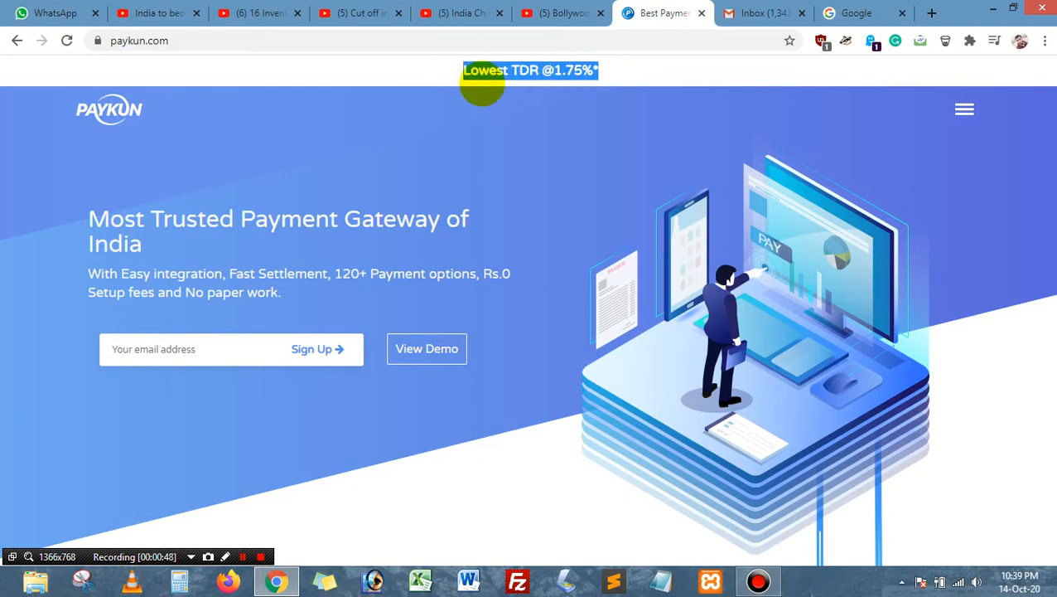
{"action": "left_click", "coordinate": [515, 160]}
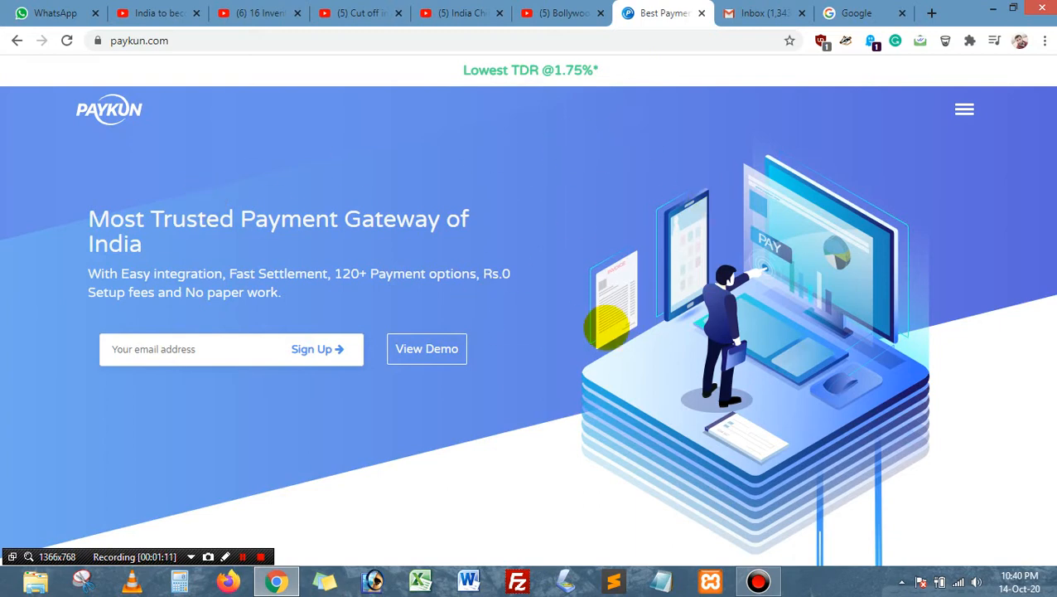
Step: Scroll to the feature cards and highlight the Fast Settlement description and TDR banner text
{"action": "scroll", "coordinate": [609, 325], "scroll_direction": "down", "scroll_amount": 3}
{"action": "scroll", "coordinate": [632, 316], "scroll_direction": "down", "scroll_amount": 6}
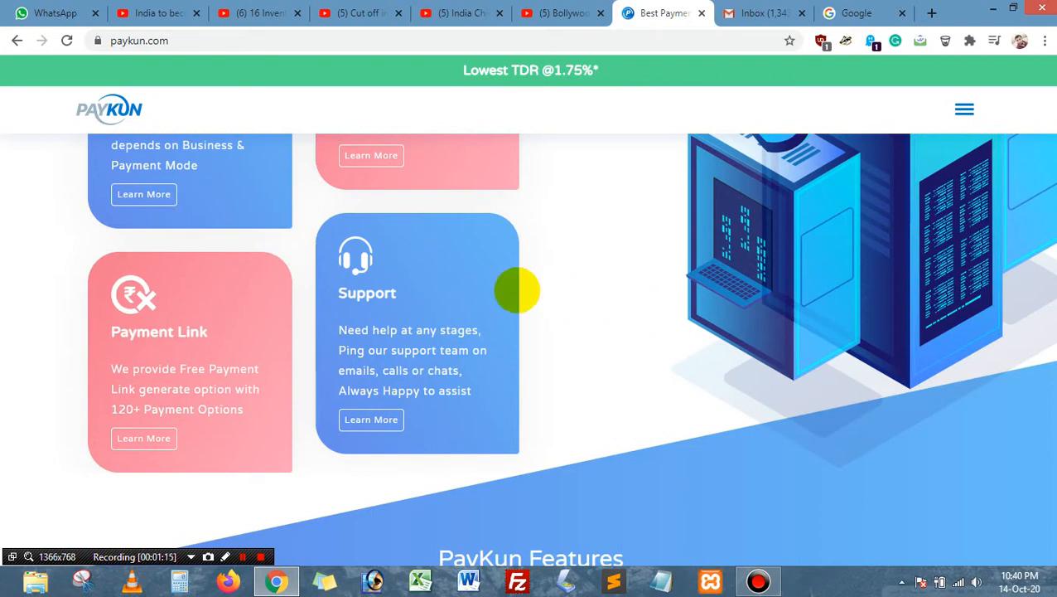
{"action": "scroll", "coordinate": [431, 257], "scroll_direction": "up", "scroll_amount": 2}
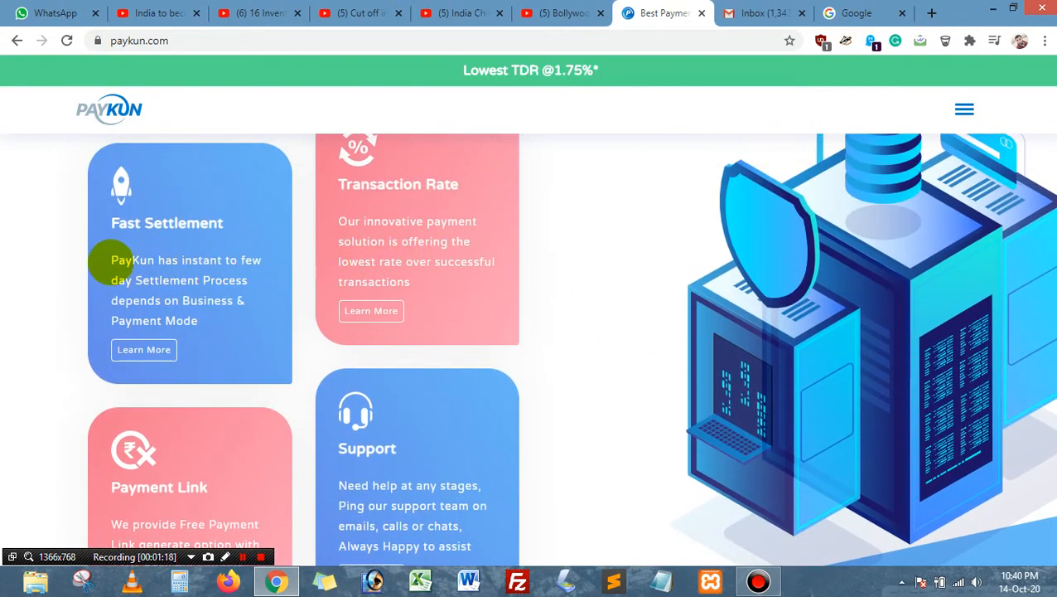
{"action": "left_click_drag", "start_coordinate": [112, 260], "coordinate": [267, 295]}
{"action": "left_click", "coordinate": [260, 306]}
{"action": "scroll", "coordinate": [372, 310], "scroll_direction": "down", "scroll_amount": 3}
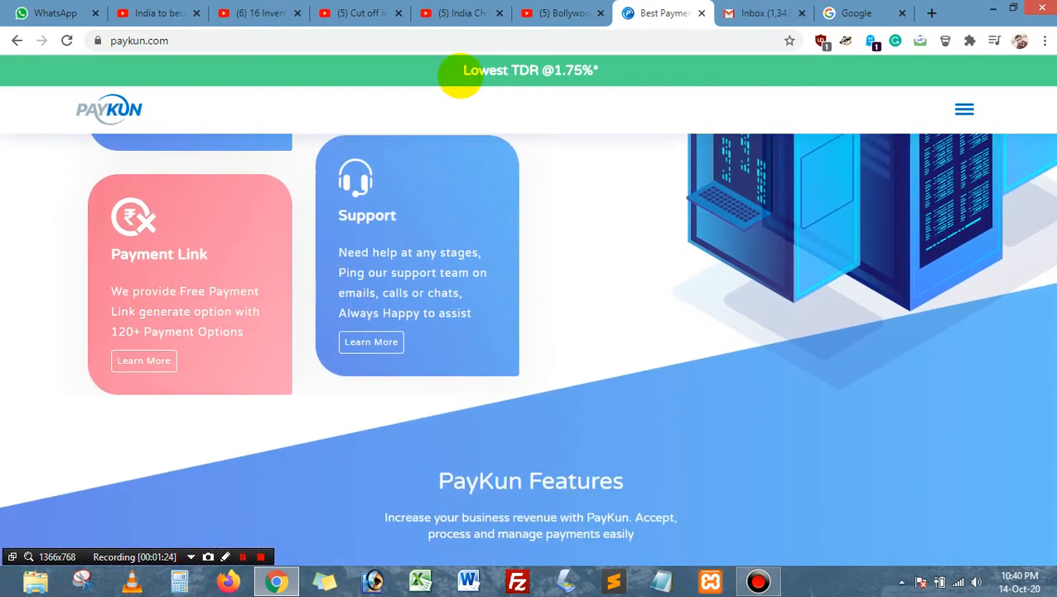
{"action": "left_click_drag", "start_coordinate": [460, 74], "coordinate": [621, 66]}
{"action": "left_click", "coordinate": [621, 65]}
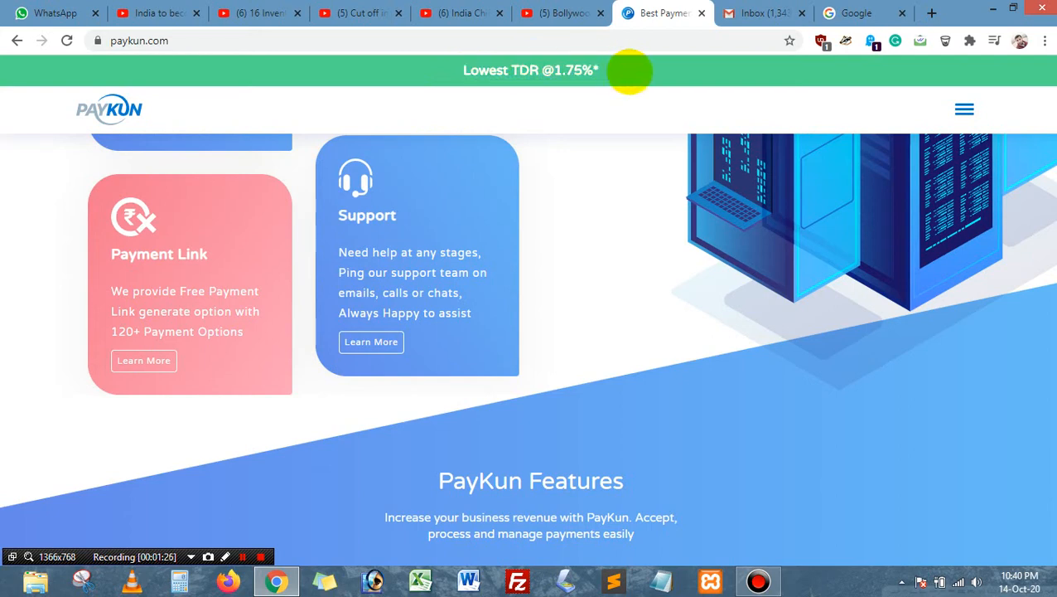
Step: Highlight the Payment Link card's 120+ Payment Options text
{"action": "left_click_drag", "start_coordinate": [183, 331], "coordinate": [101, 325]}
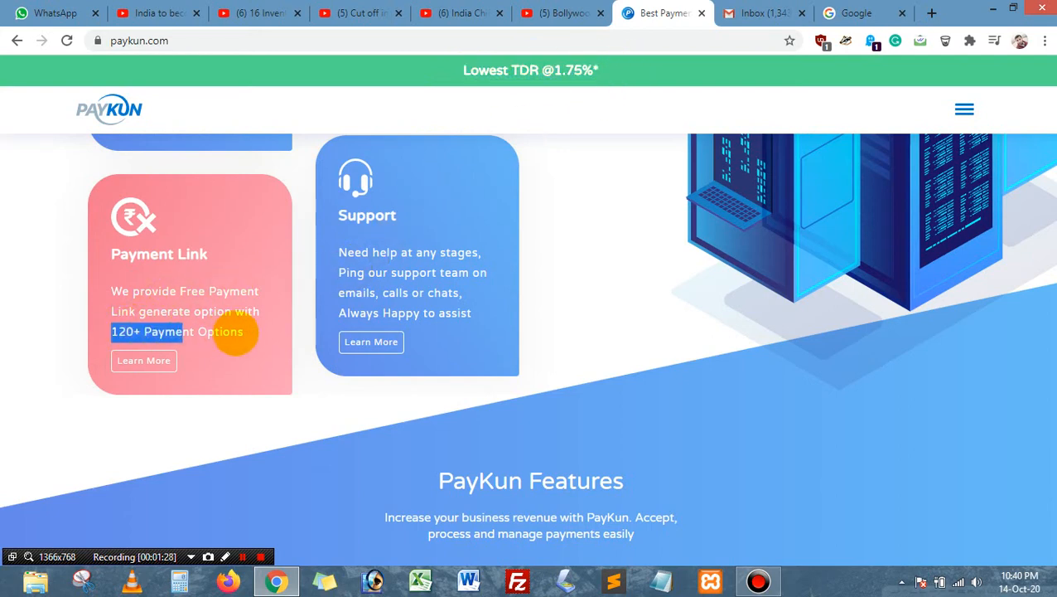
{"action": "left_click_drag", "start_coordinate": [236, 333], "coordinate": [261, 342]}
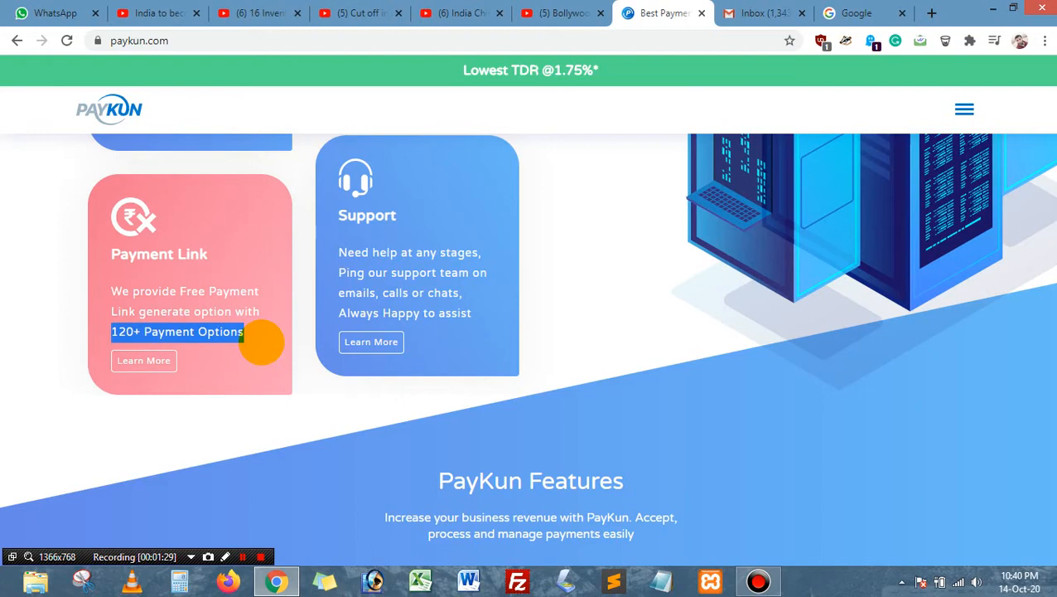
{"action": "left_click_drag", "start_coordinate": [118, 311], "coordinate": [260, 312]}
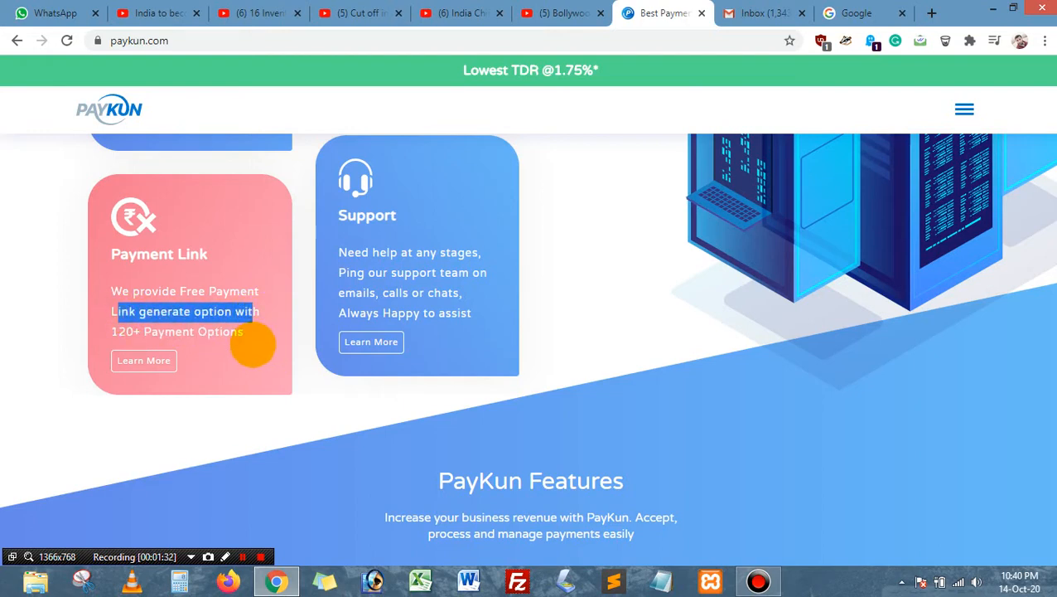
{"action": "left_click", "coordinate": [253, 342]}
{"action": "mouse_move", "coordinate": [111, 325]}
{"action": "left_mouse_down"}
{"action": "mouse_move", "coordinate": [245, 330]}
{"action": "mouse_move", "coordinate": [293, 345]}
{"action": "left_mouse_up"}
{"action": "left_click", "coordinate": [425, 392]}
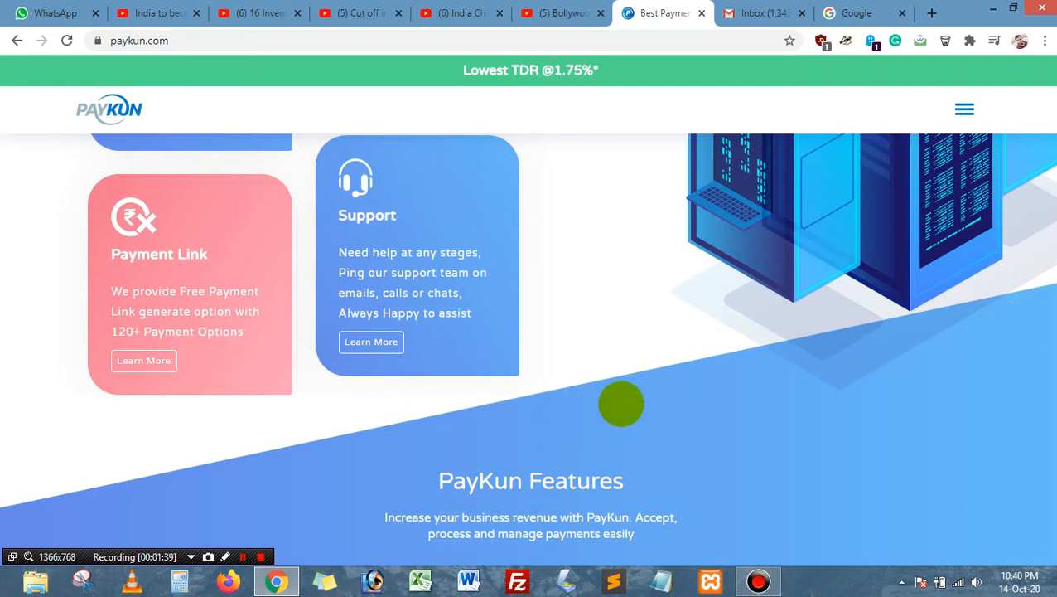
Step: Step the features carousel to Payment Methods, then Payment Links, then back to Payment Methods
{"action": "scroll", "coordinate": [620, 405], "scroll_direction": "down", "scroll_amount": 6}
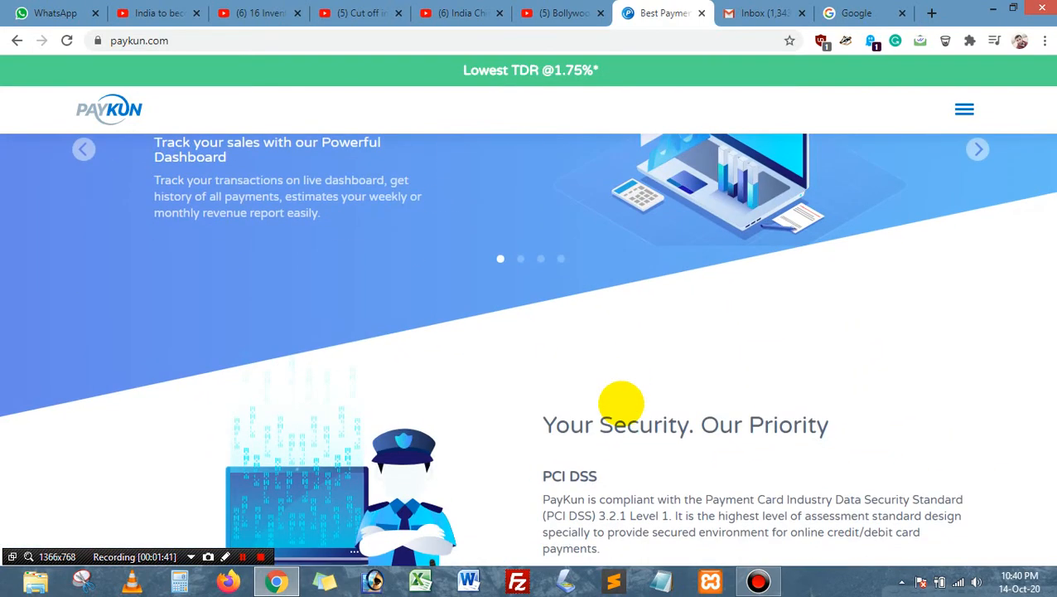
{"action": "scroll", "coordinate": [620, 404], "scroll_direction": "up", "scroll_amount": 2}
{"action": "left_click", "coordinate": [980, 308]}
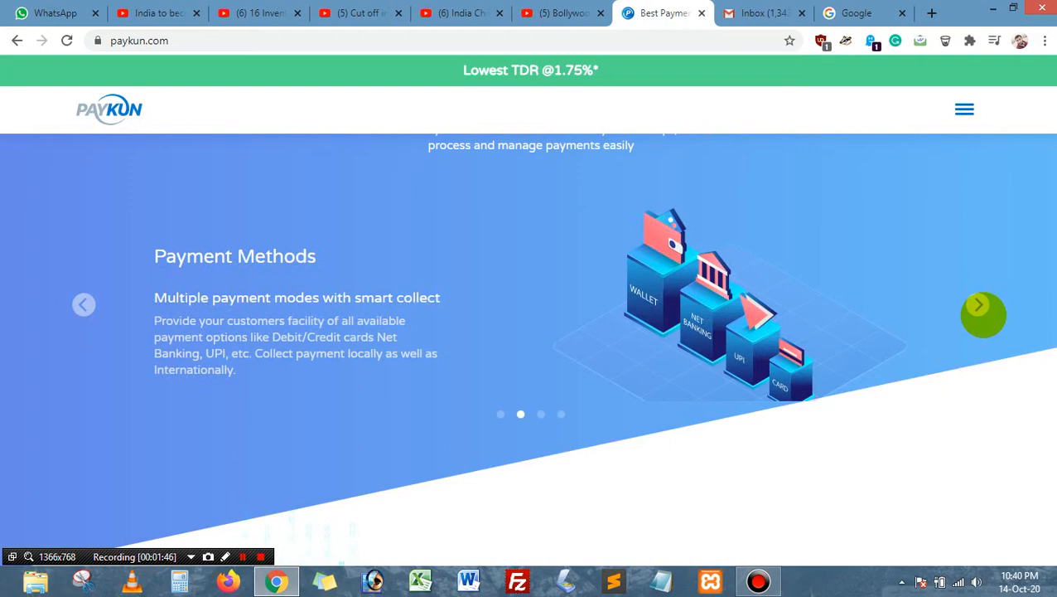
{"action": "left_click", "coordinate": [981, 308]}
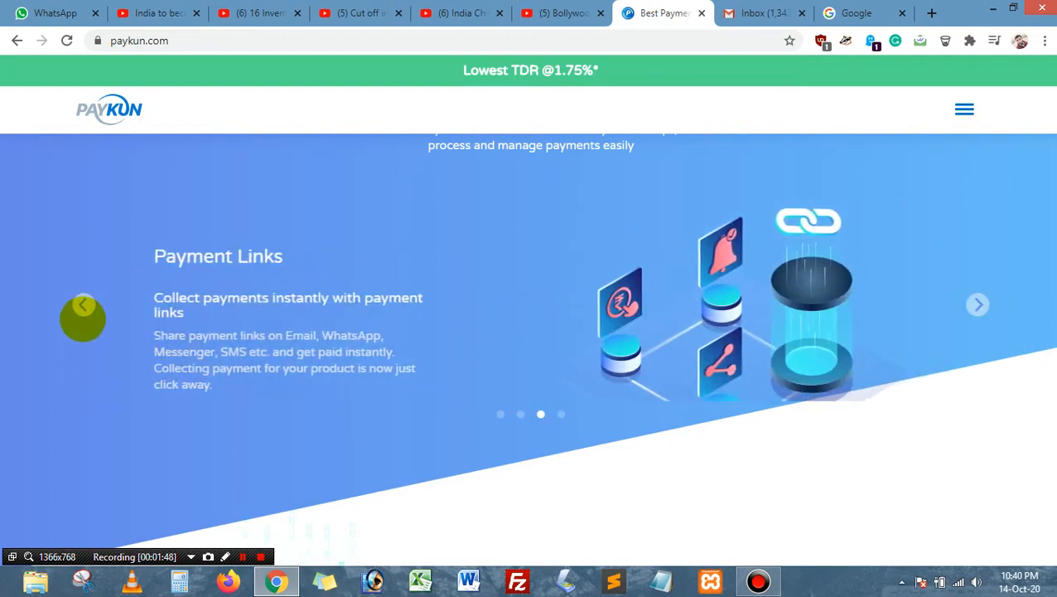
{"action": "left_click", "coordinate": [83, 309]}
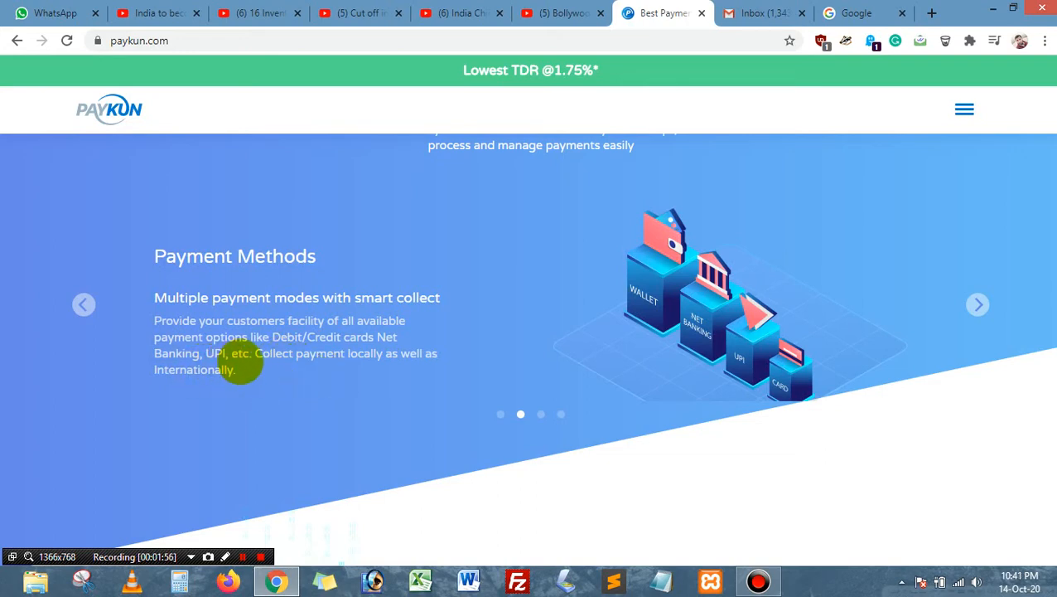
Step: Highlight the 'Your Security. Our Priority' heading
{"action": "scroll", "coordinate": [462, 359], "scroll_direction": "down", "scroll_amount": 5}
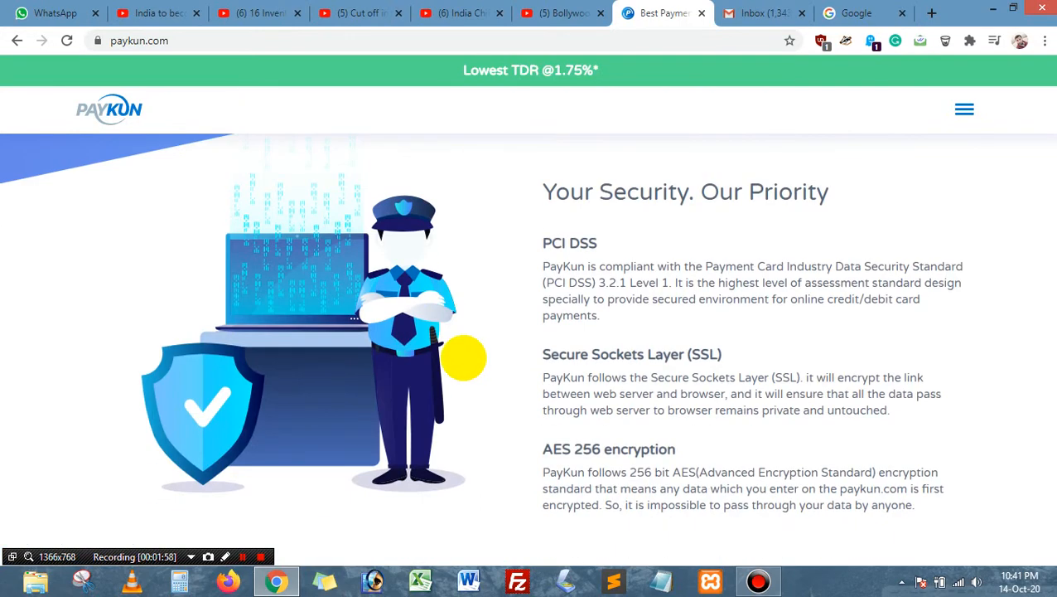
{"action": "scroll", "coordinate": [463, 359], "scroll_direction": "up", "scroll_amount": 1}
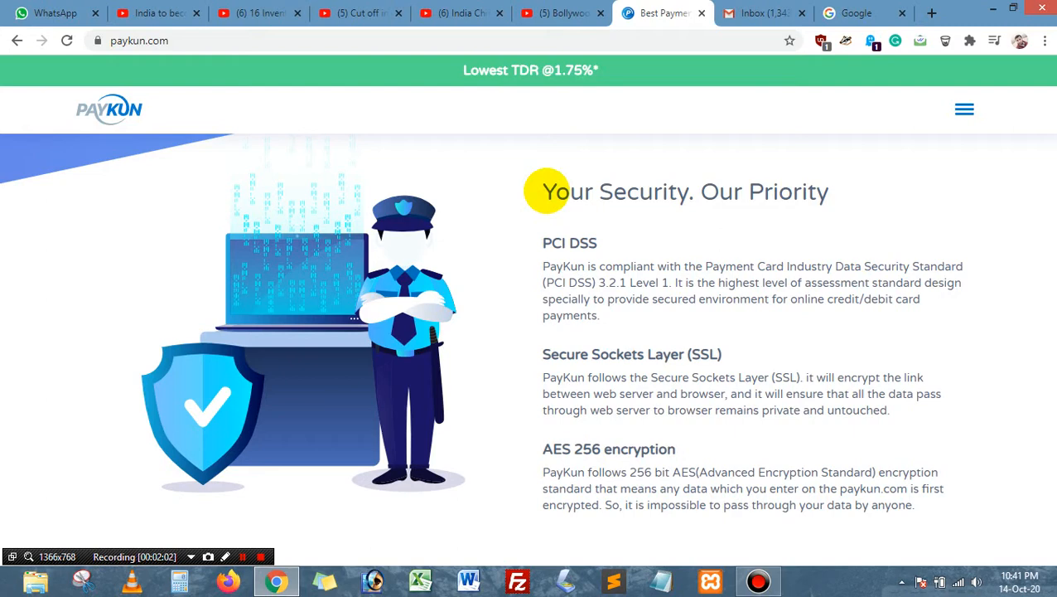
{"action": "left_click_drag", "start_coordinate": [544, 191], "coordinate": [825, 181]}
{"action": "left_click", "coordinate": [587, 220]}
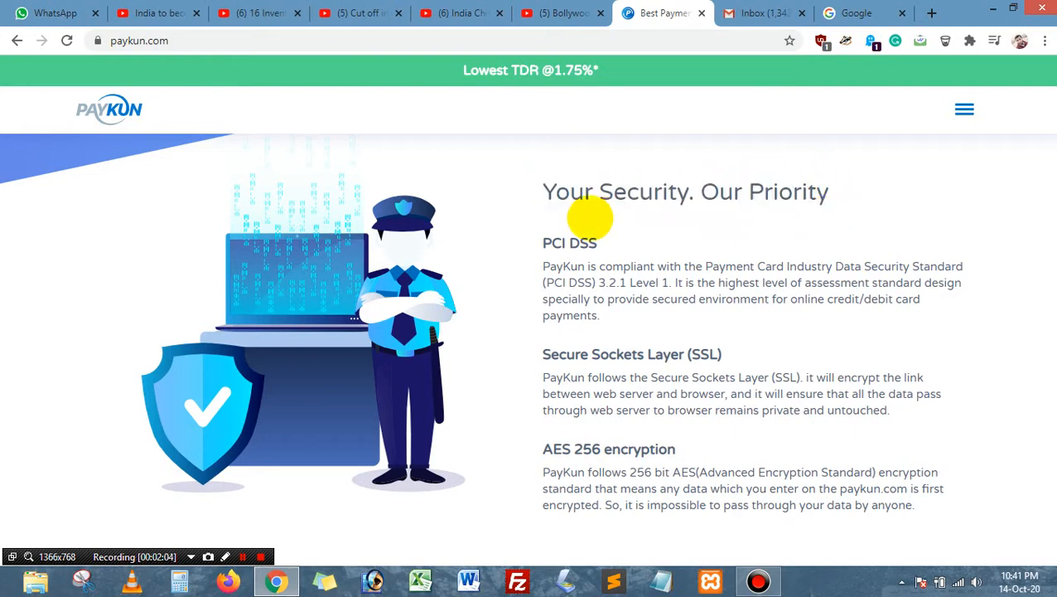
{"action": "left_click_drag", "start_coordinate": [546, 189], "coordinate": [884, 183]}
{"action": "left_click", "coordinate": [820, 277]}
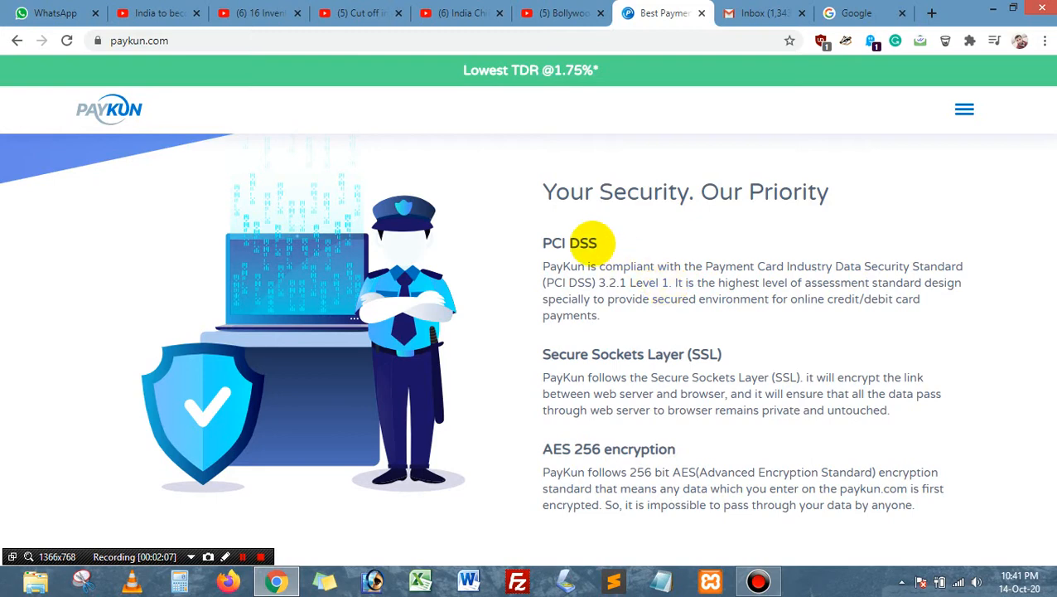
Step: Highlight the PCI DSS, SSL and AES 256 encryption text, then scroll down to Our Merchants
{"action": "left_click_drag", "start_coordinate": [539, 245], "coordinate": [628, 229]}
{"action": "left_click", "coordinate": [694, 245]}
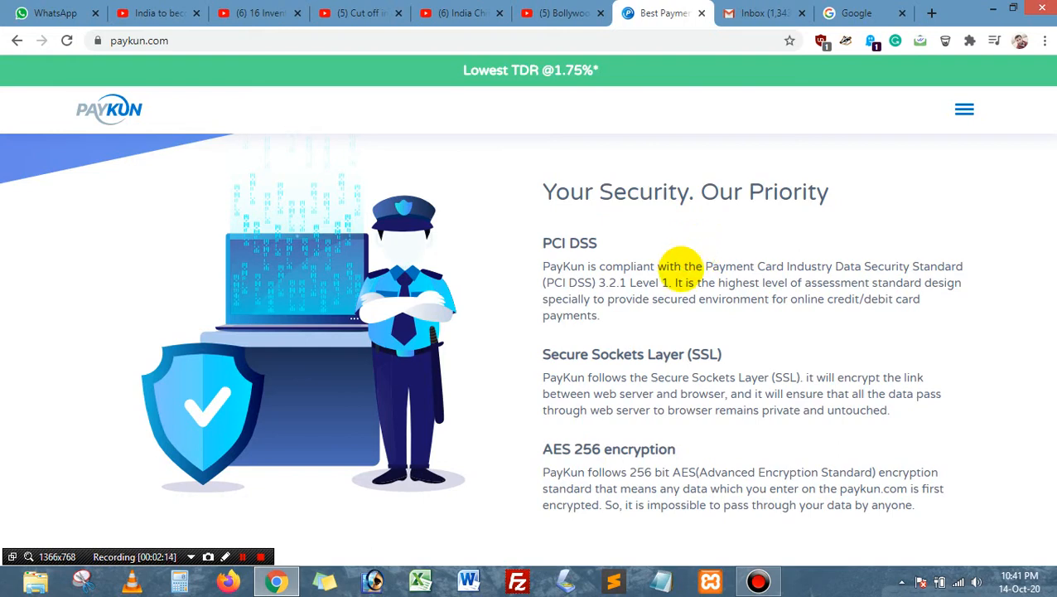
{"action": "scroll", "coordinate": [675, 290], "scroll_direction": "down", "scroll_amount": 1}
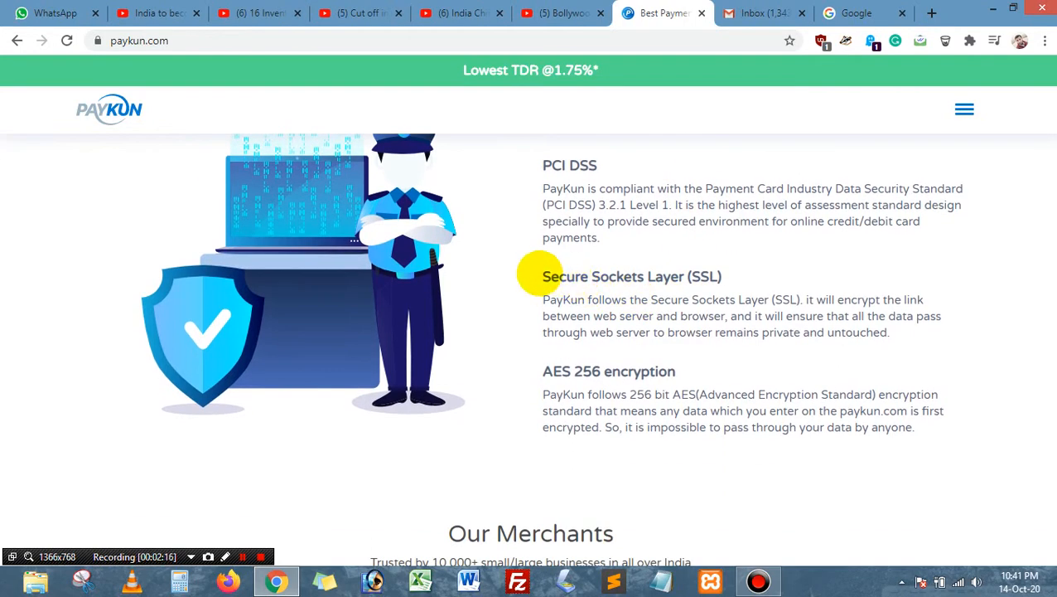
{"action": "left_click_drag", "start_coordinate": [543, 276], "coordinate": [776, 268]}
{"action": "left_click", "coordinate": [743, 278]}
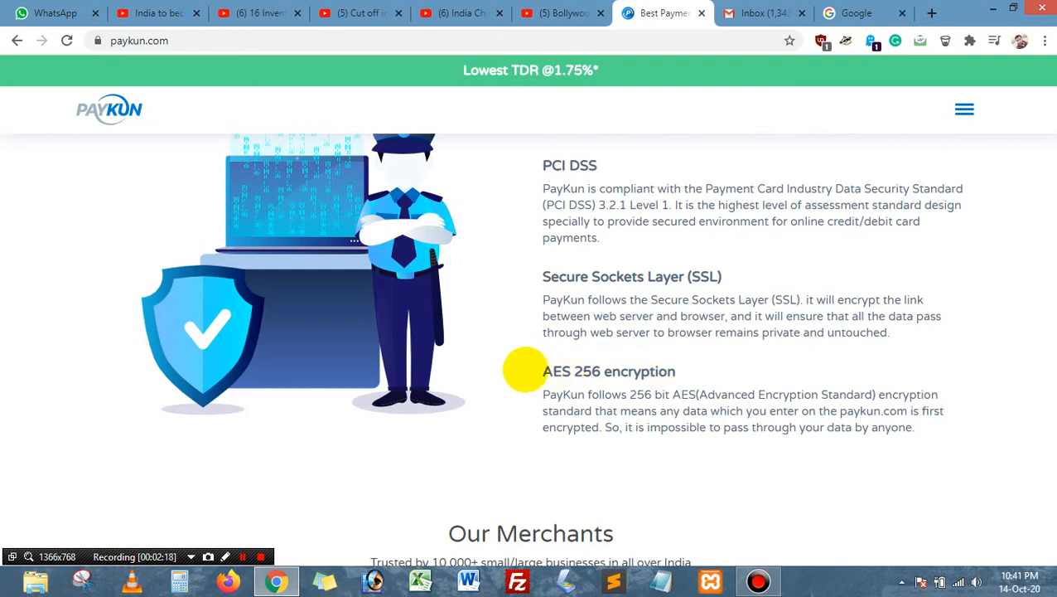
{"action": "left_click_drag", "start_coordinate": [521, 371], "coordinate": [717, 376]}
{"action": "left_click", "coordinate": [751, 401]}
{"action": "scroll", "coordinate": [751, 401], "scroll_direction": "down", "scroll_amount": 4}
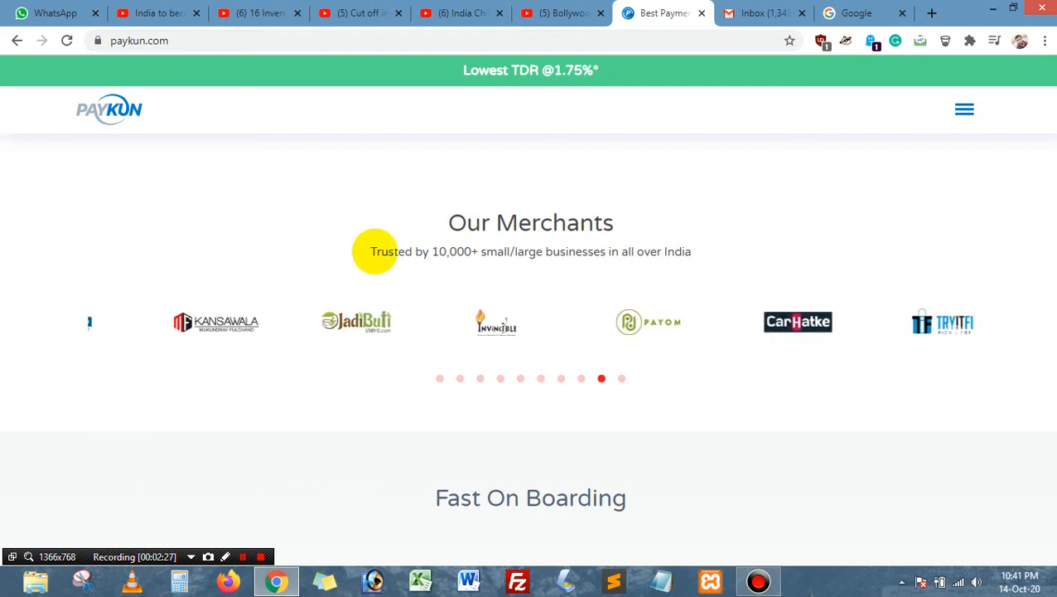
Step: Highlight the 'Trusted by 10,000+ businesses' line, then scroll to the Fast On Boarding heading
{"action": "left_click_drag", "start_coordinate": [371, 251], "coordinate": [699, 246]}
{"action": "left_click", "coordinate": [744, 273]}
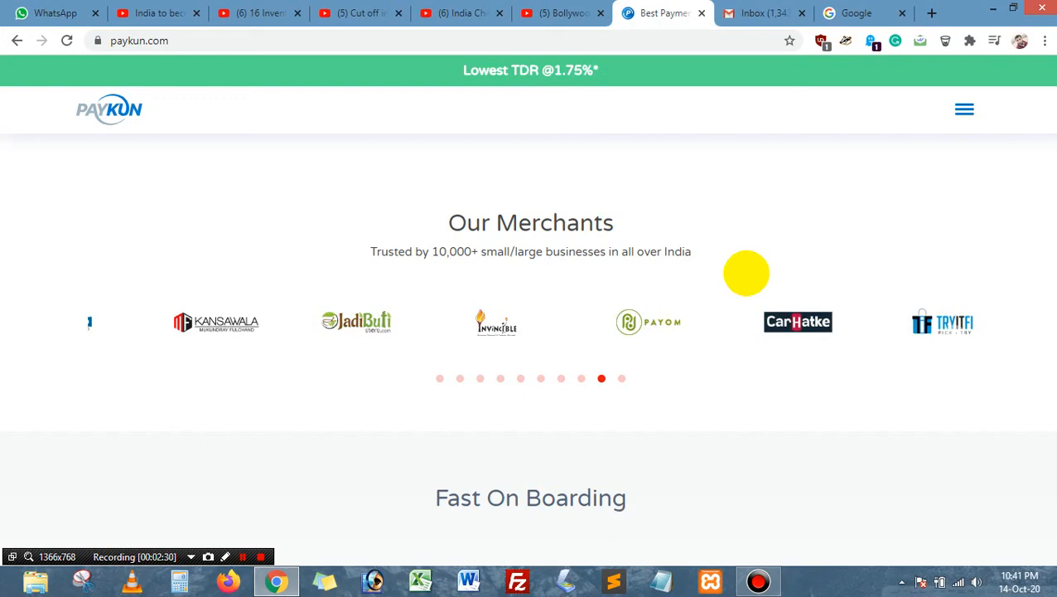
{"action": "scroll", "coordinate": [722, 268], "scroll_direction": "down", "scroll_amount": 3}
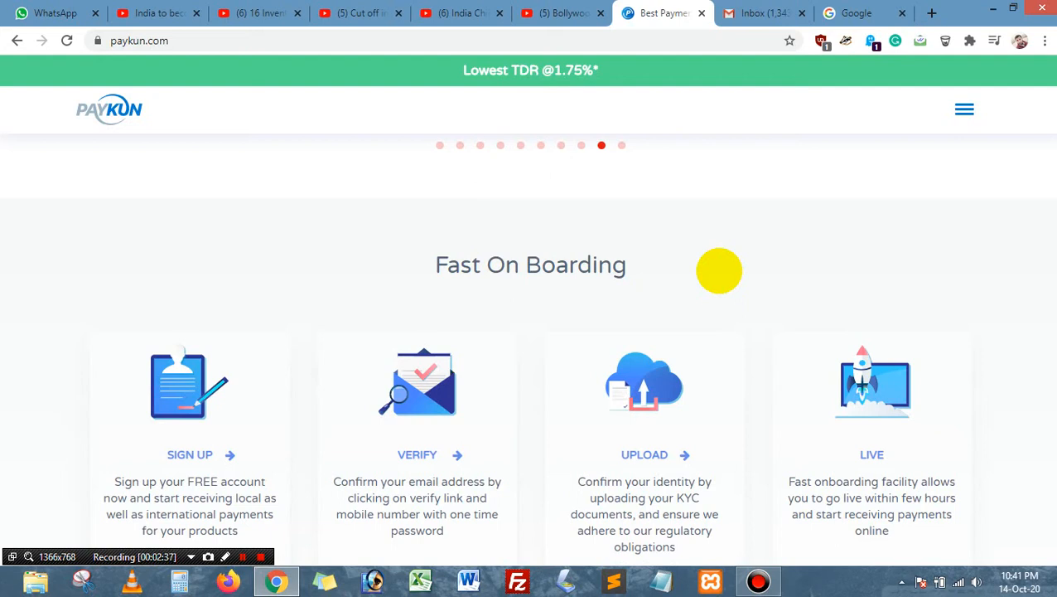
{"action": "scroll", "coordinate": [719, 270], "scroll_direction": "down", "scroll_amount": 1}
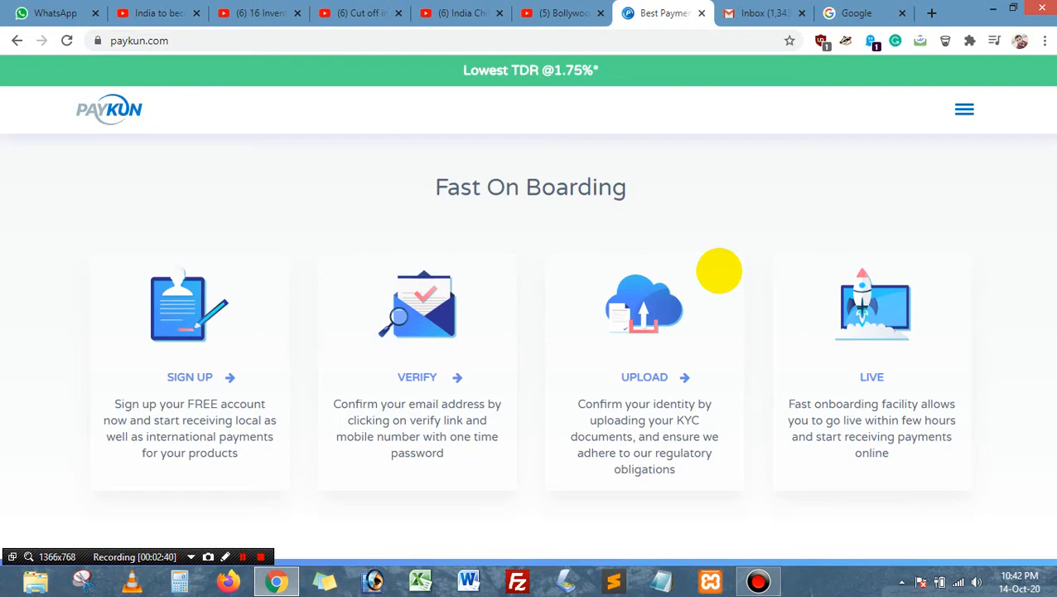
{"action": "left_click_drag", "start_coordinate": [431, 188], "coordinate": [703, 196]}
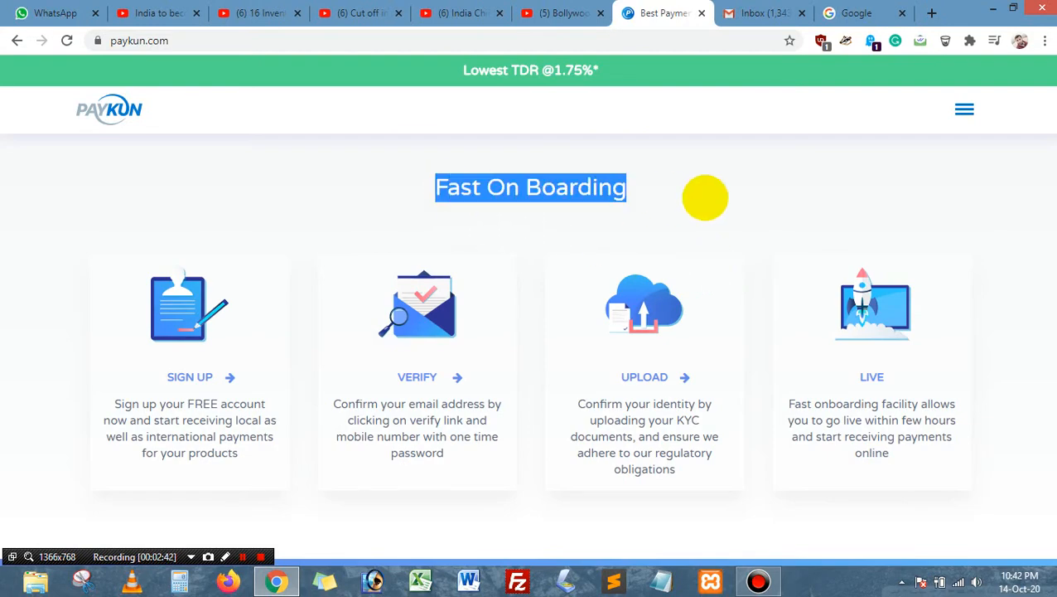
{"action": "left_click", "coordinate": [183, 343]}
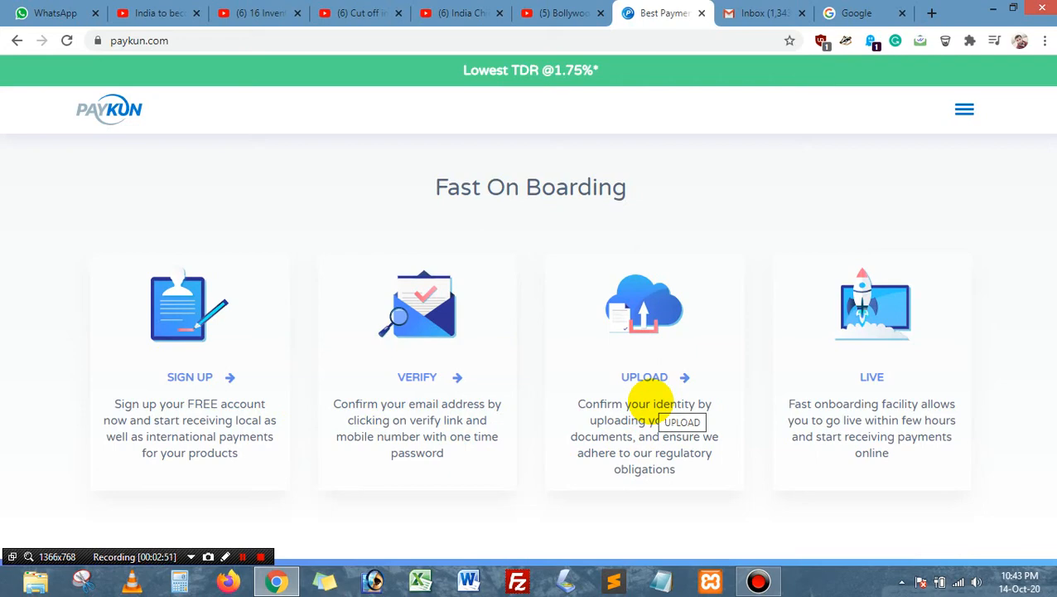
Step: Enter an email address in the Ready to get started box and submit it with Sign Up
{"action": "scroll", "coordinate": [645, 401], "scroll_direction": "down", "scroll_amount": 5}
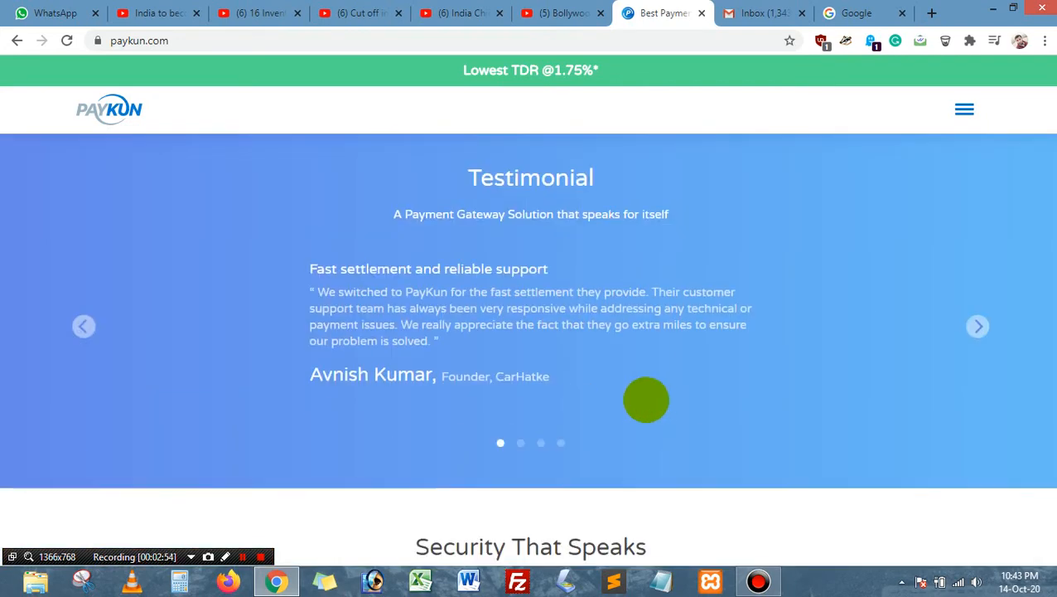
{"action": "scroll", "coordinate": [645, 402], "scroll_direction": "down", "scroll_amount": 6}
{"action": "scroll", "coordinate": [646, 401], "scroll_direction": "down", "scroll_amount": 2}
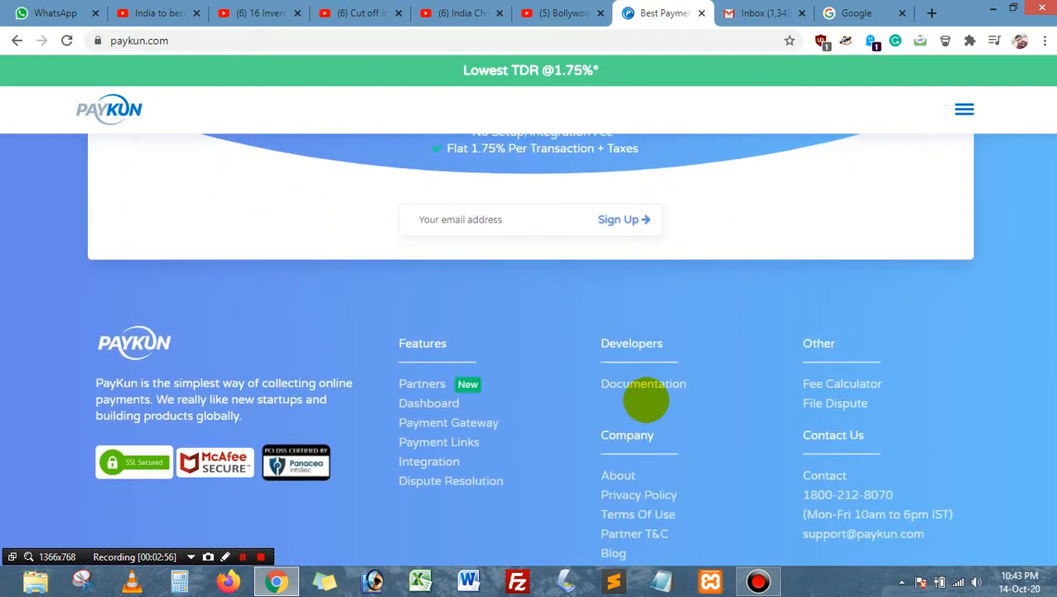
{"action": "scroll", "coordinate": [580, 348], "scroll_direction": "up", "scroll_amount": 2}
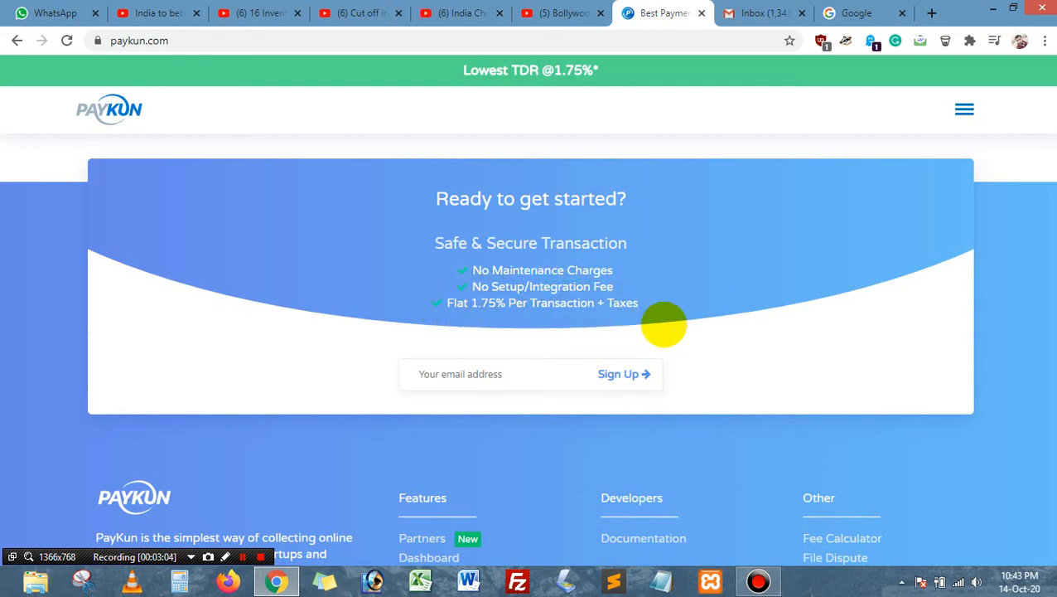
{"action": "scroll", "coordinate": [650, 323], "scroll_direction": "down", "scroll_amount": 2}
{"action": "scroll", "coordinate": [664, 325], "scroll_direction": "down", "scroll_amount": 1}
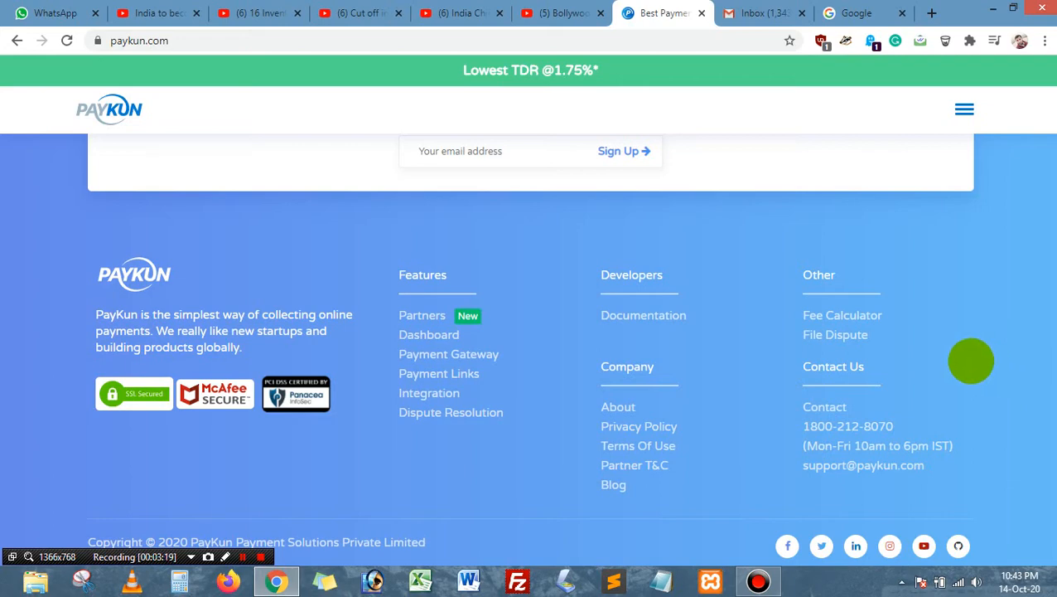
{"action": "scroll", "coordinate": [862, 381], "scroll_direction": "up", "scroll_amount": 1}
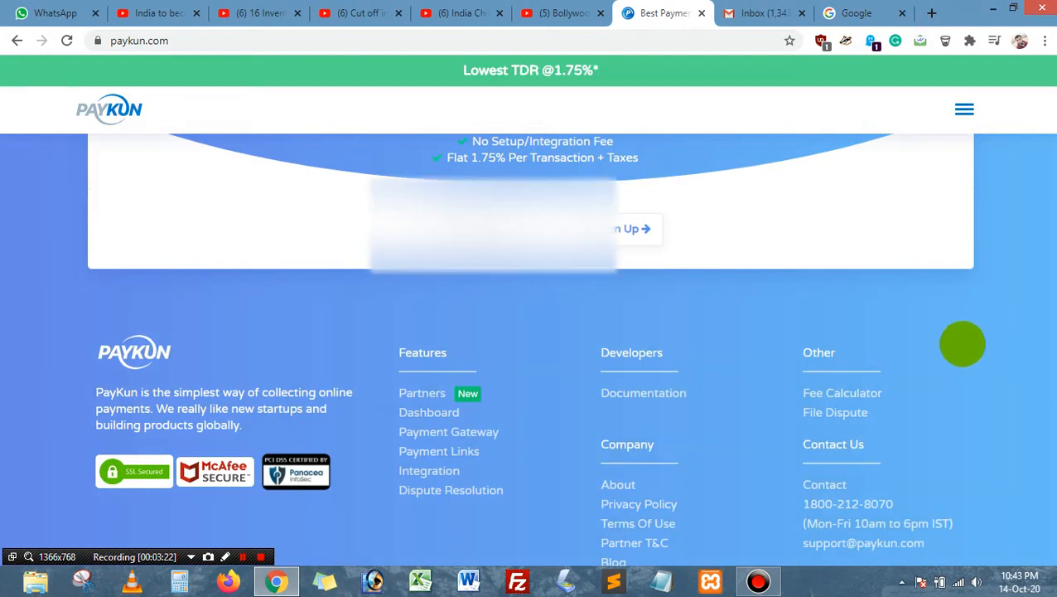
{"action": "left_click", "coordinate": [492, 234]}
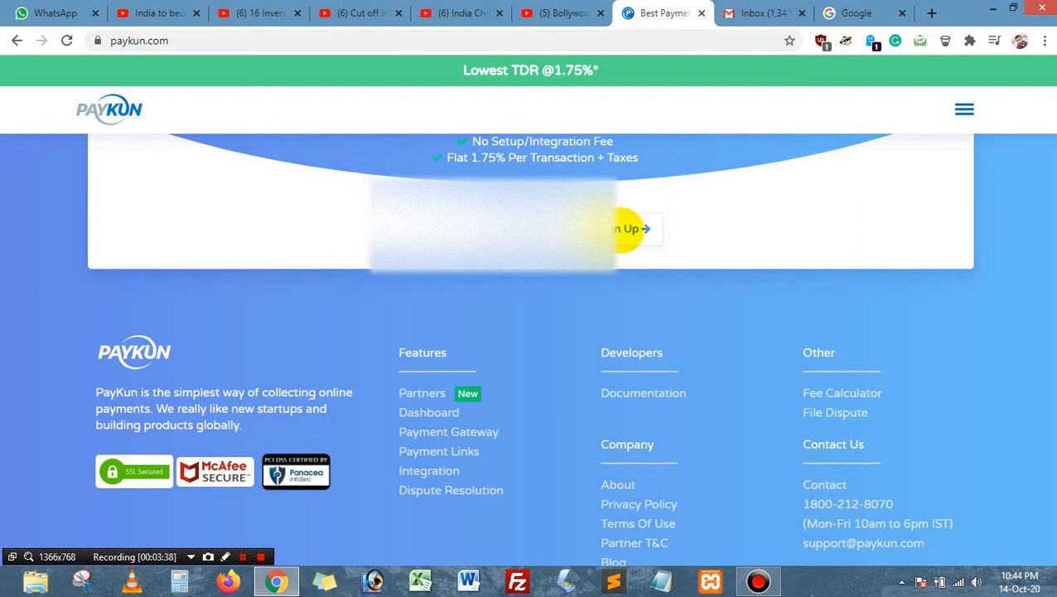
{"action": "left_click", "coordinate": [630, 229]}
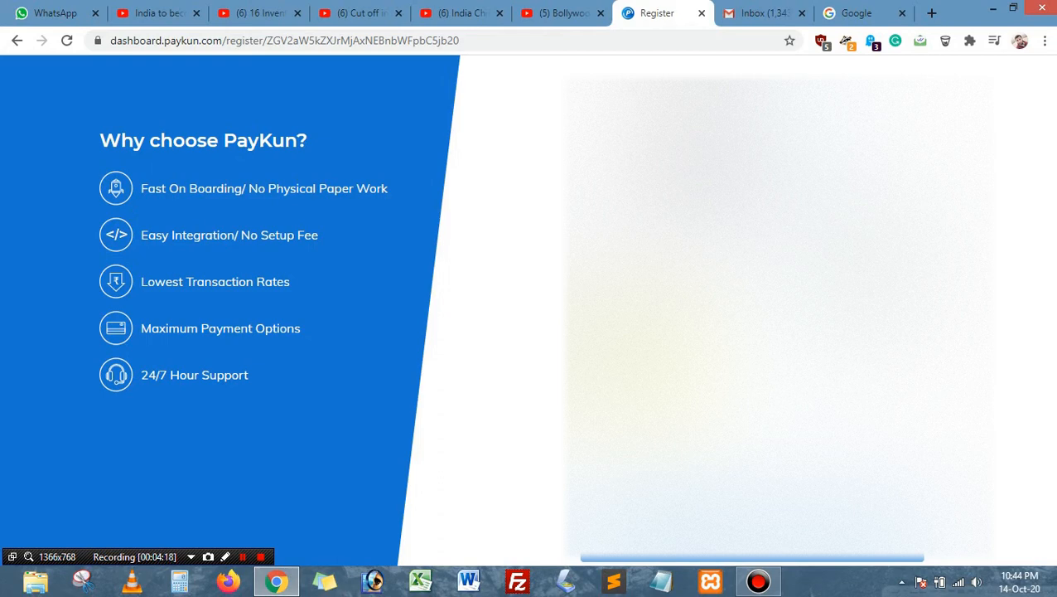
Step: Complete the Create New Account form with a rule-compliant password and submit it
{"action": "type", "text": "a"}
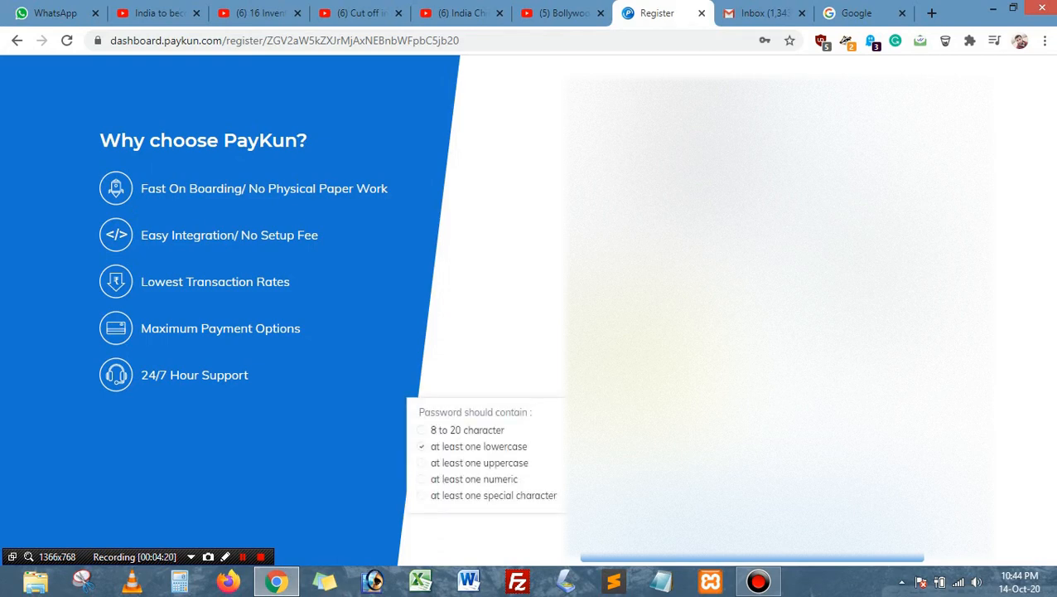
{"action": "type", "text": "@"}
{"action": "key", "text": "Tab"}
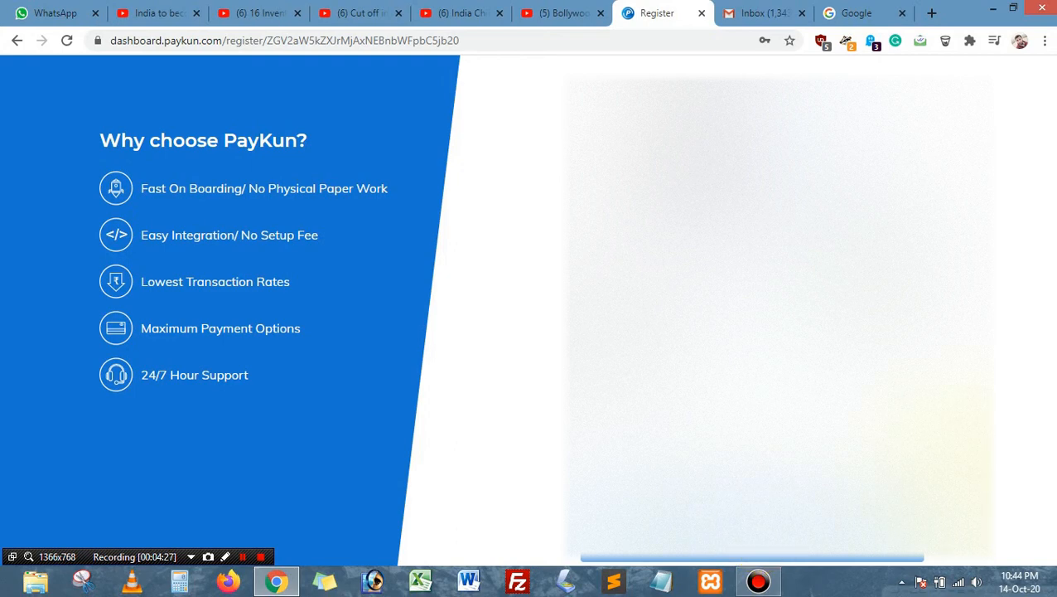
{"action": "scroll", "coordinate": [1000, 387], "scroll_direction": "down", "scroll_amount": 1}
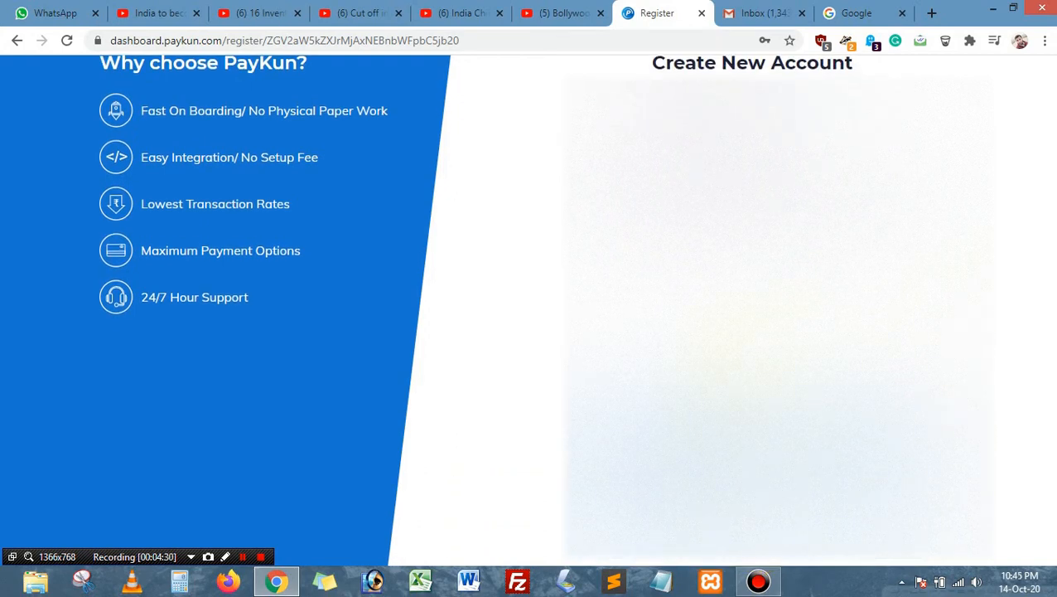
{"action": "left_click", "coordinate": [712, 358]}
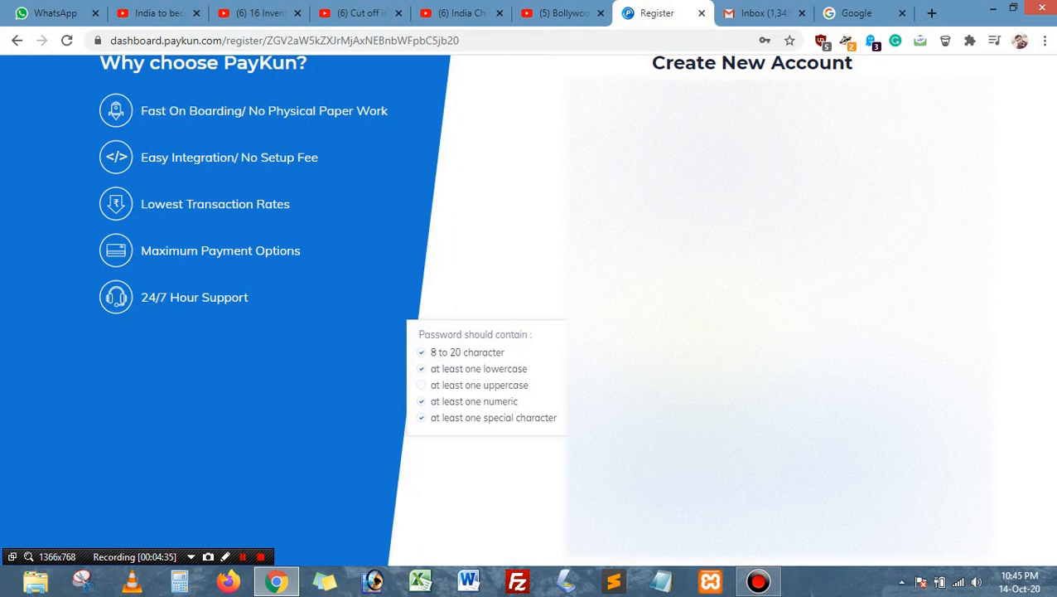
{"action": "key", "text": "Tab"}
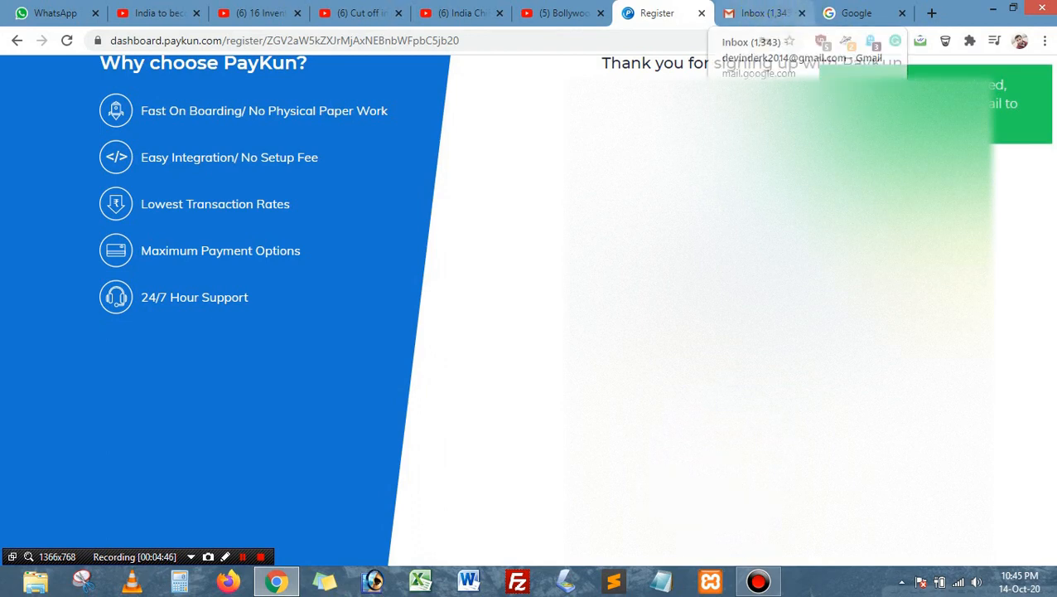
Step: Refresh the Gmail inbox, open the 'Email verification | PayKun' message and choose Verify Your Email
{"action": "left_click", "coordinate": [769, 13]}
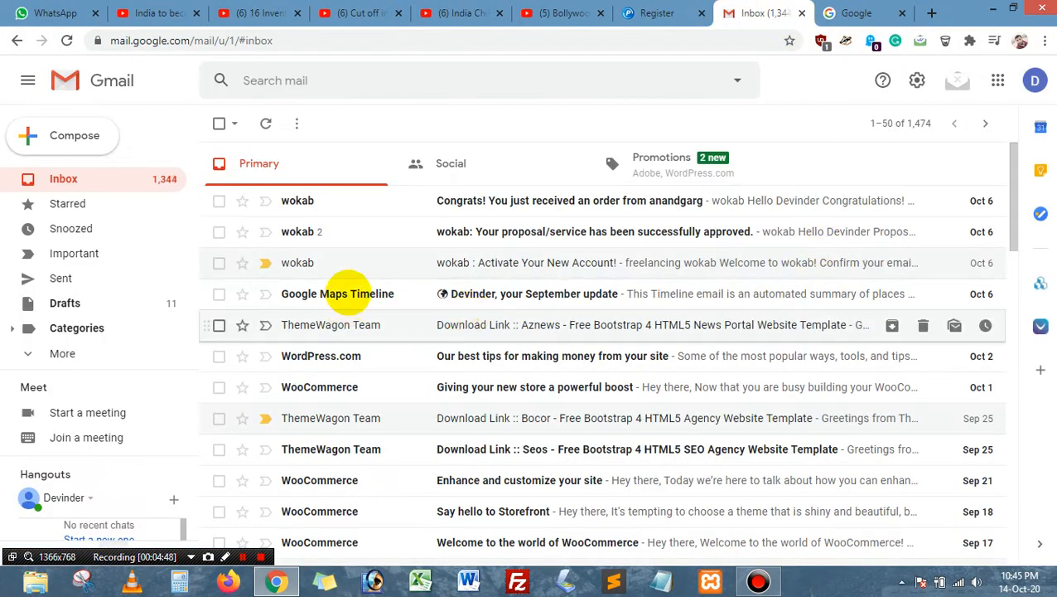
{"action": "left_click", "coordinate": [91, 181]}
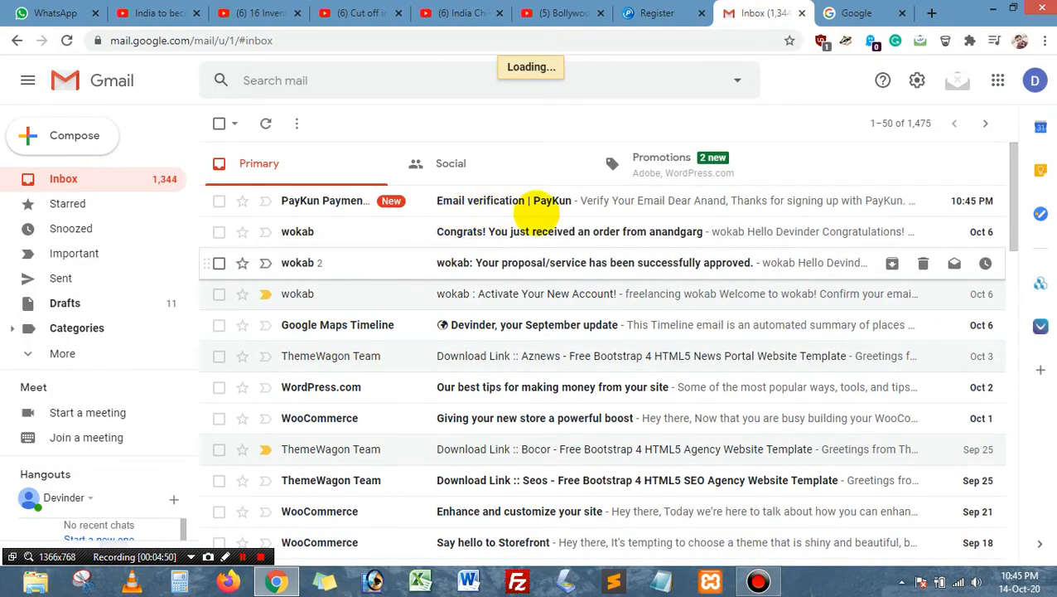
{"action": "left_click", "coordinate": [568, 203]}
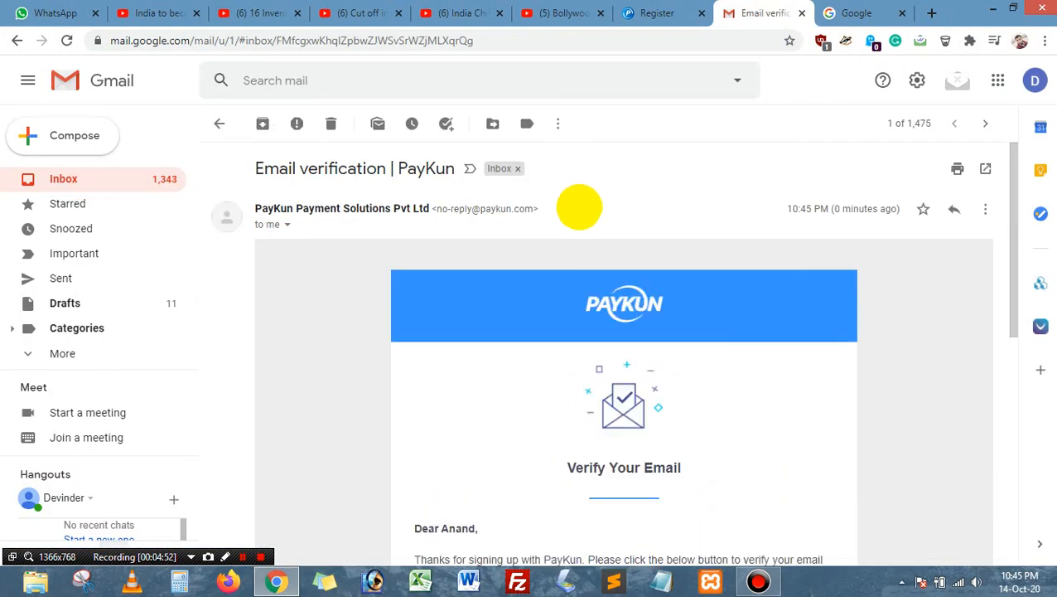
{"action": "scroll", "coordinate": [623, 274], "scroll_direction": "down", "scroll_amount": 1}
{"action": "scroll", "coordinate": [641, 276], "scroll_direction": "down", "scroll_amount": 3}
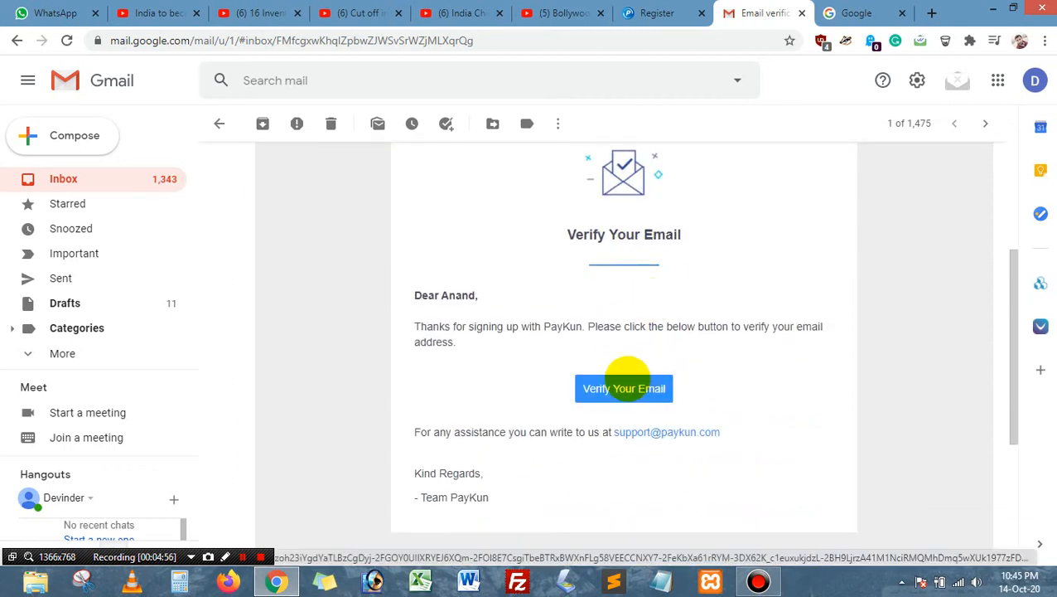
{"action": "left_click", "coordinate": [627, 386]}
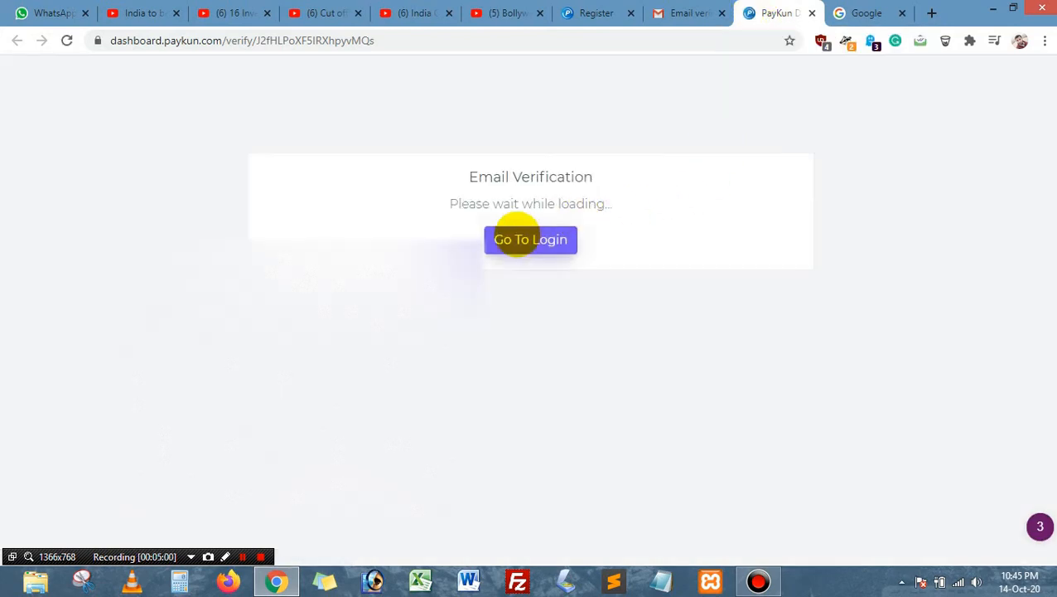
Step: Log in to PayKun and save the password in the browser
{"action": "left_click", "coordinate": [515, 236]}
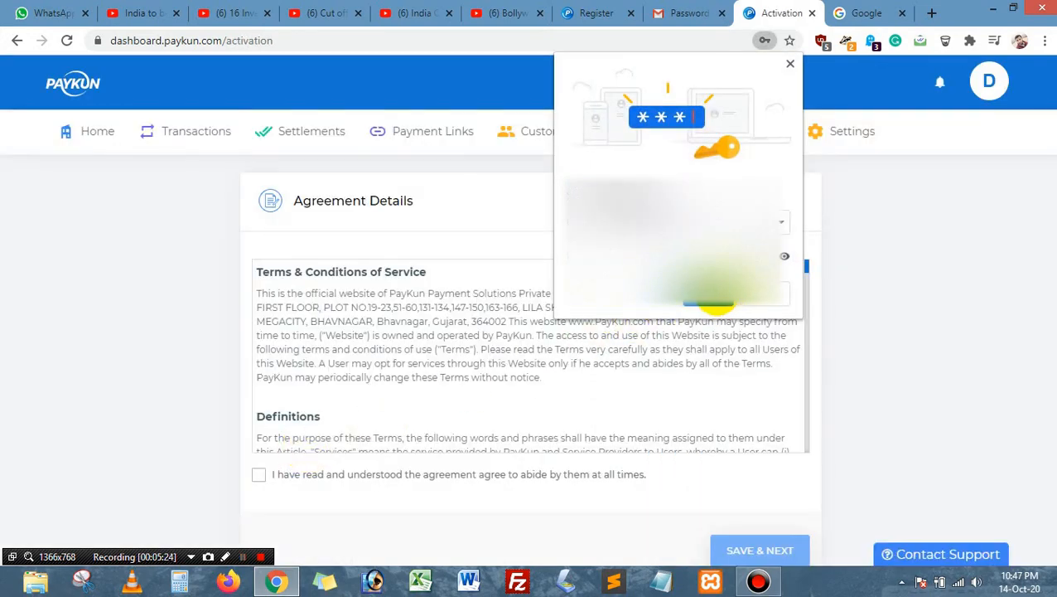
{"action": "left_click", "coordinate": [711, 301]}
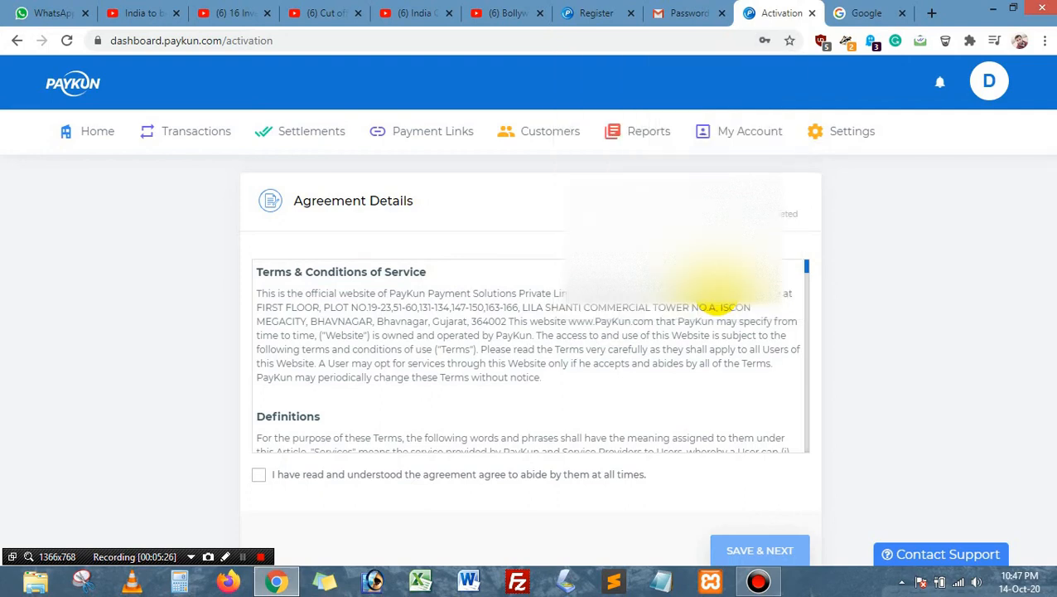
{"action": "scroll", "coordinate": [852, 319], "scroll_direction": "down", "scroll_amount": 1}
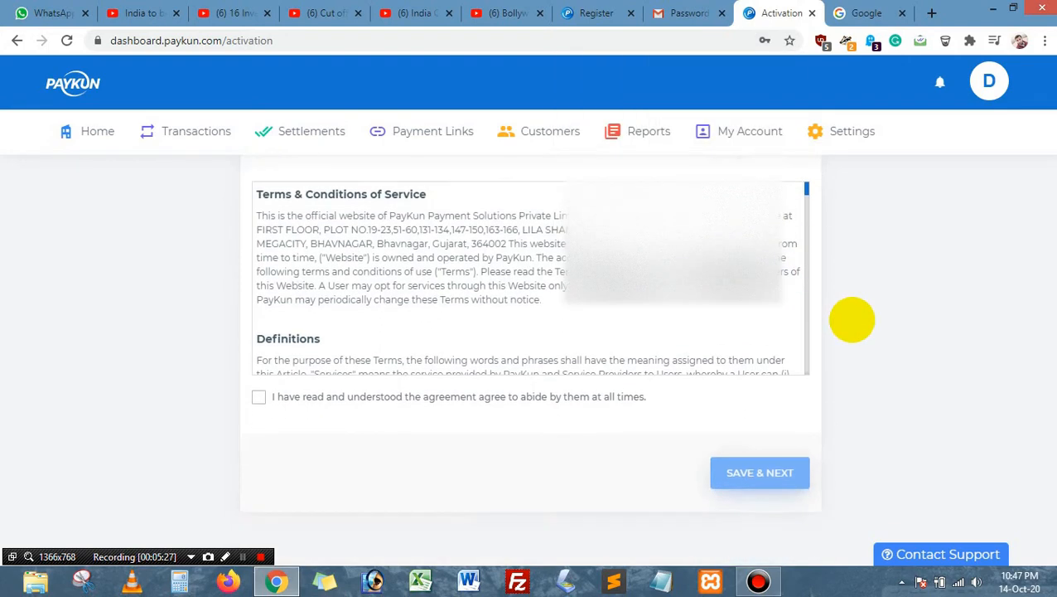
{"action": "scroll", "coordinate": [767, 295], "scroll_direction": "down", "scroll_amount": 2}
{"action": "scroll", "coordinate": [655, 283], "scroll_direction": "down", "scroll_amount": 3}
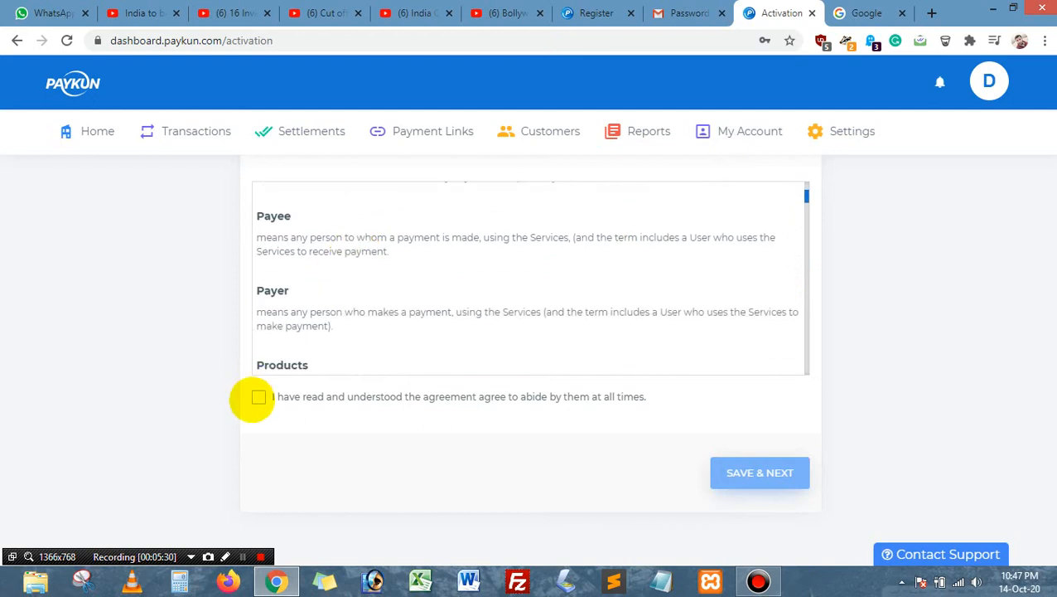
Step: Accept the service agreement checkbox and continue with SAVE & NEXT
{"action": "left_click", "coordinate": [384, 399]}
{"action": "scroll", "coordinate": [877, 406], "scroll_direction": "up", "scroll_amount": 1}
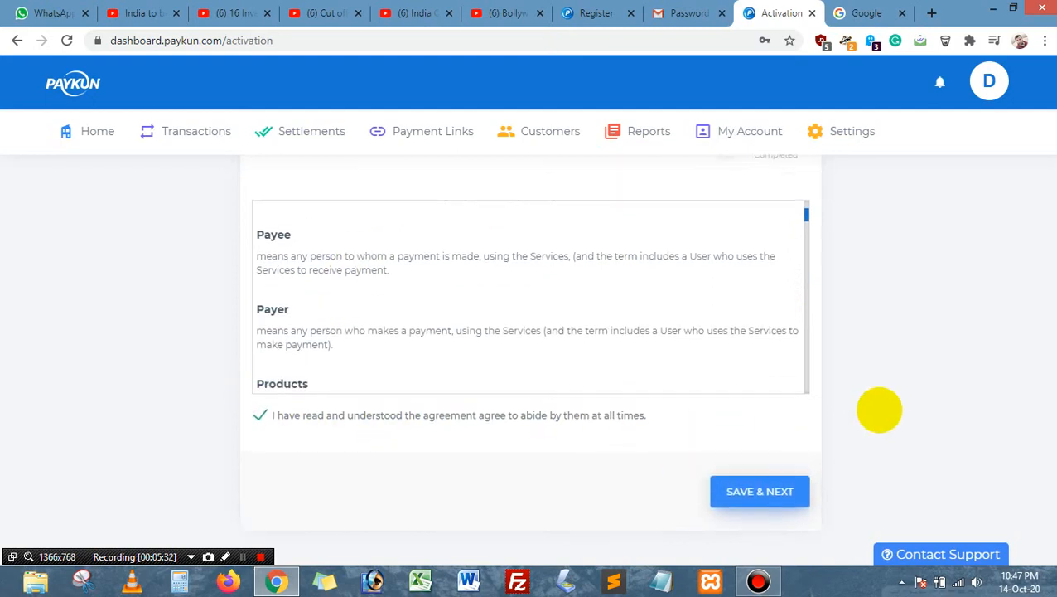
{"action": "scroll", "coordinate": [841, 408], "scroll_direction": "down", "scroll_amount": 2}
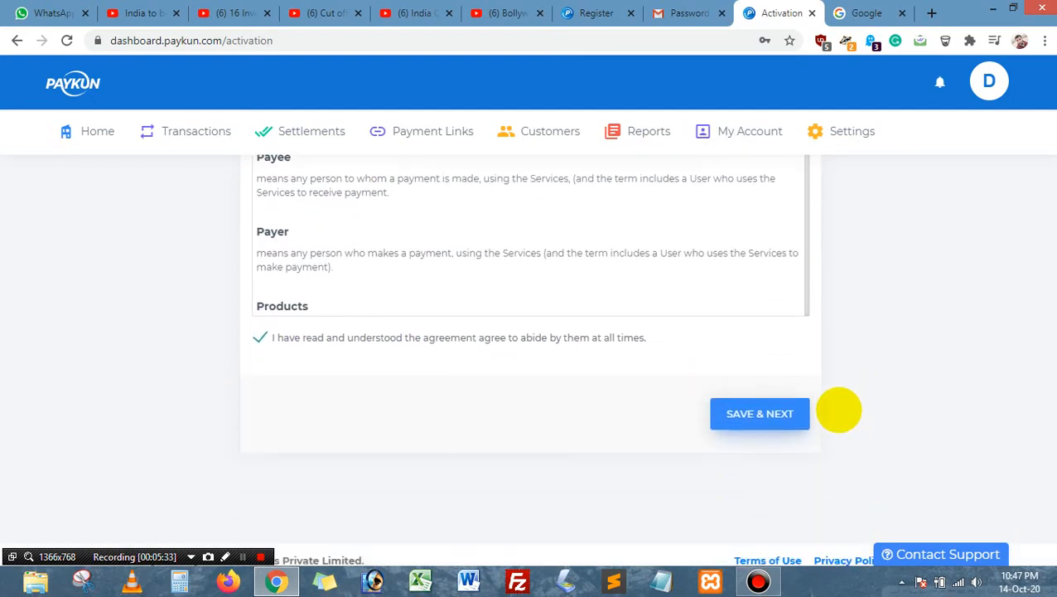
{"action": "left_click", "coordinate": [760, 398]}
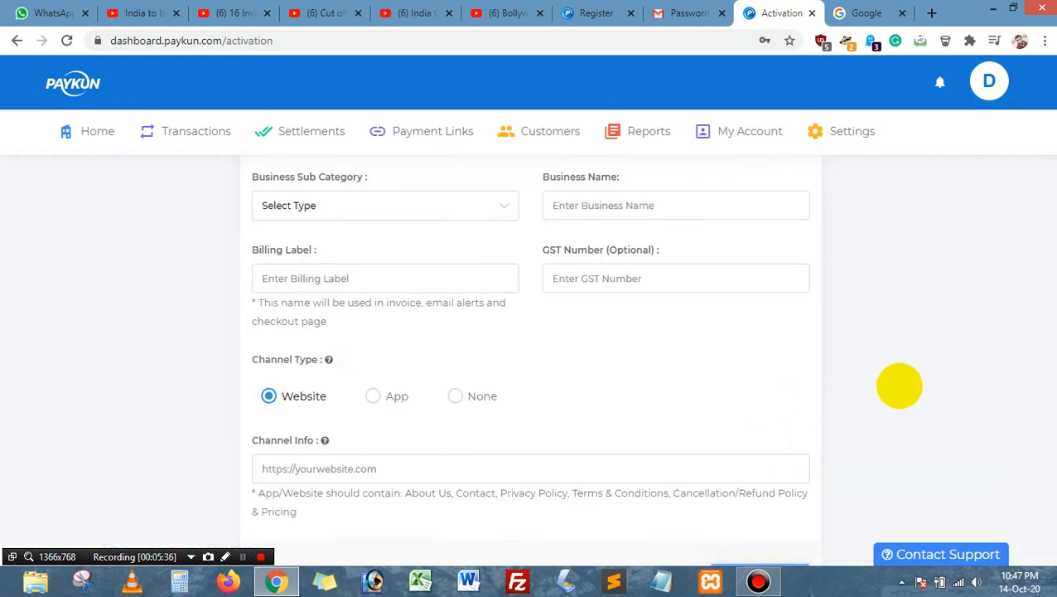
Step: Set Business Type to Individual, Category to Ecommerce and Sub Category to Fashion and Lifestyle
{"action": "scroll", "coordinate": [837, 367], "scroll_direction": "up", "scroll_amount": 2}
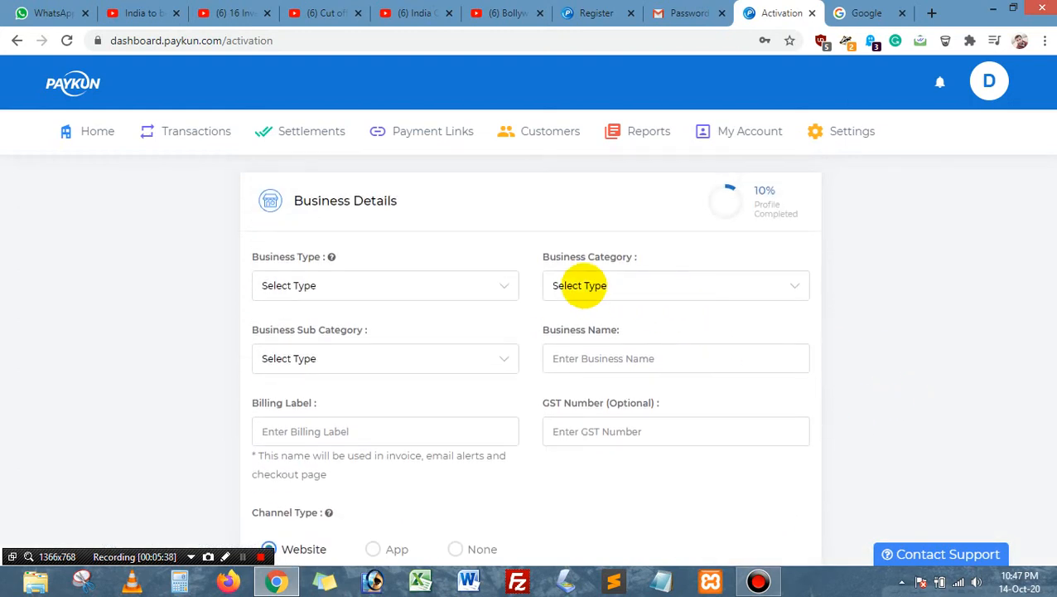
{"action": "left_click", "coordinate": [470, 283]}
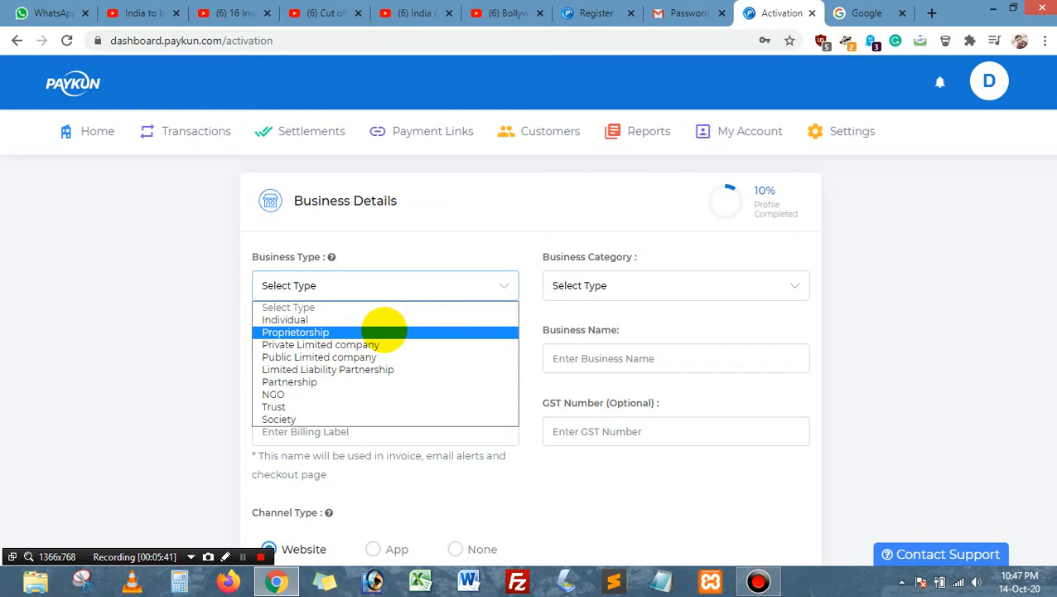
{"action": "left_click", "coordinate": [384, 319]}
{"action": "left_click", "coordinate": [642, 287]}
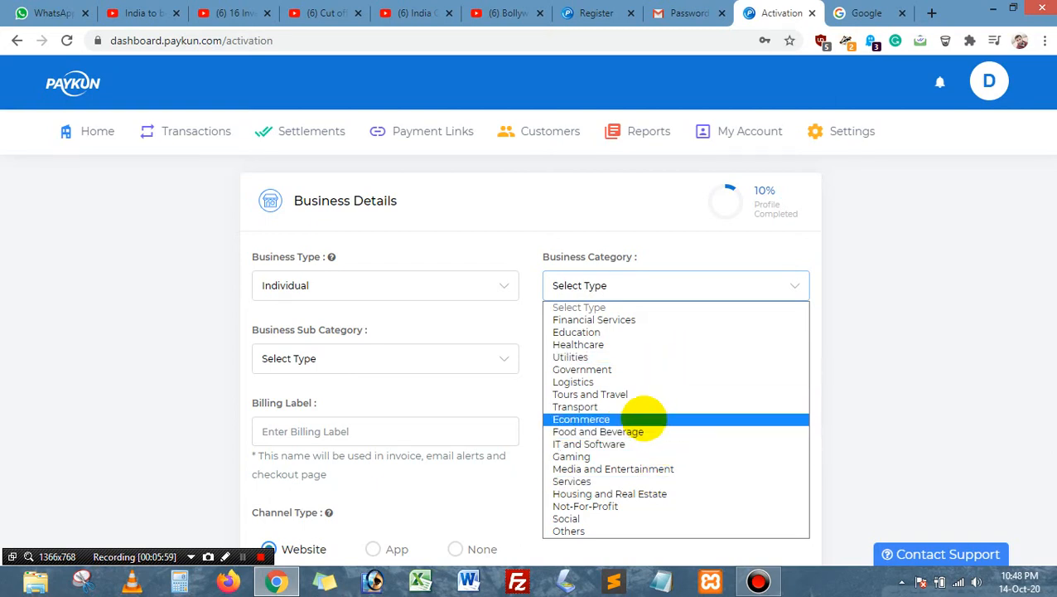
{"action": "left_click", "coordinate": [642, 419]}
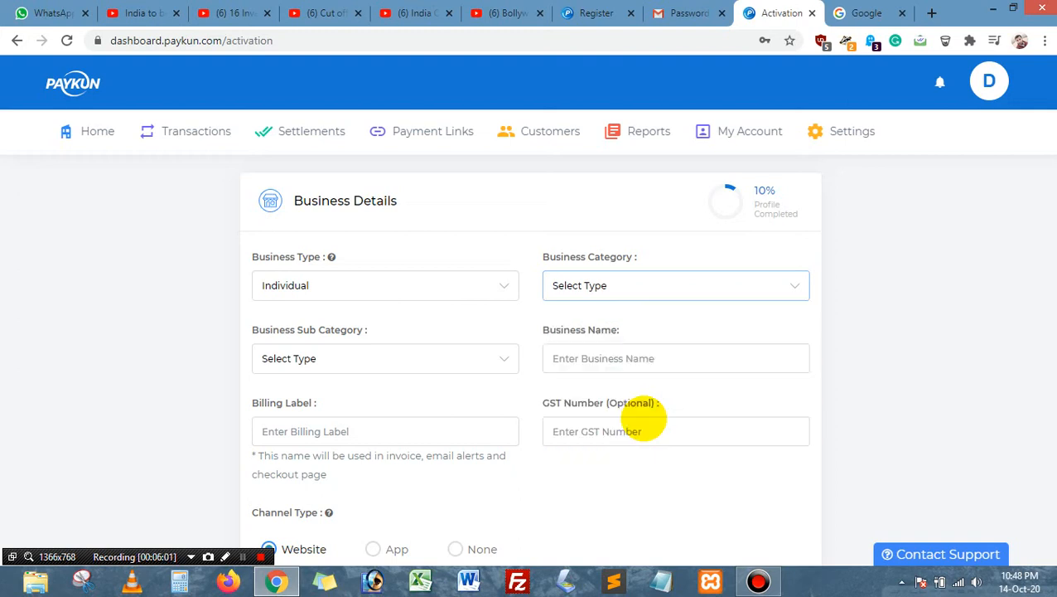
{"action": "left_click", "coordinate": [371, 362]}
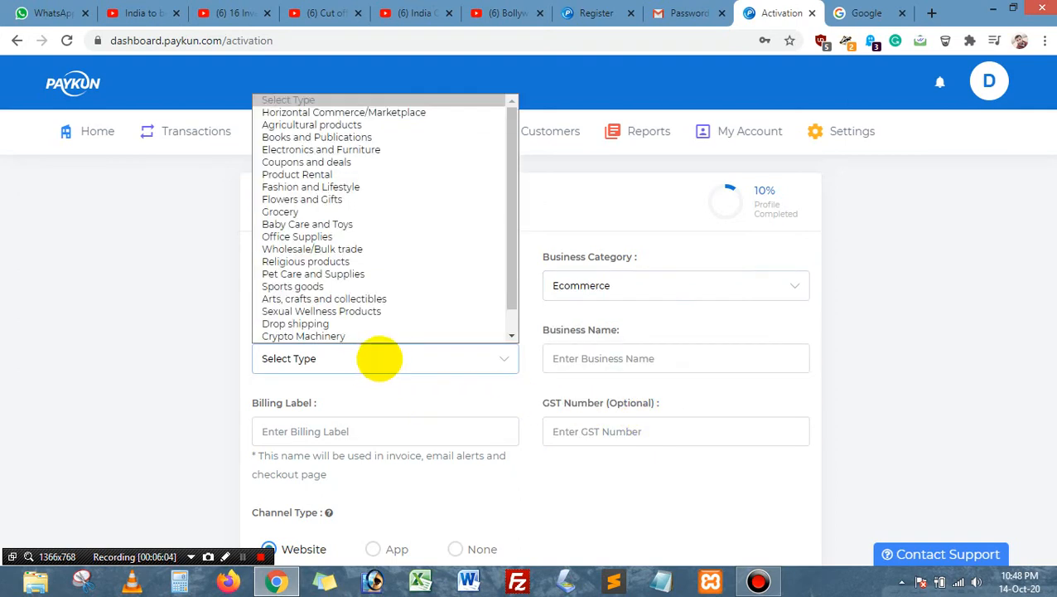
{"action": "left_click", "coordinate": [386, 360]}
{"action": "left_click", "coordinate": [393, 361]}
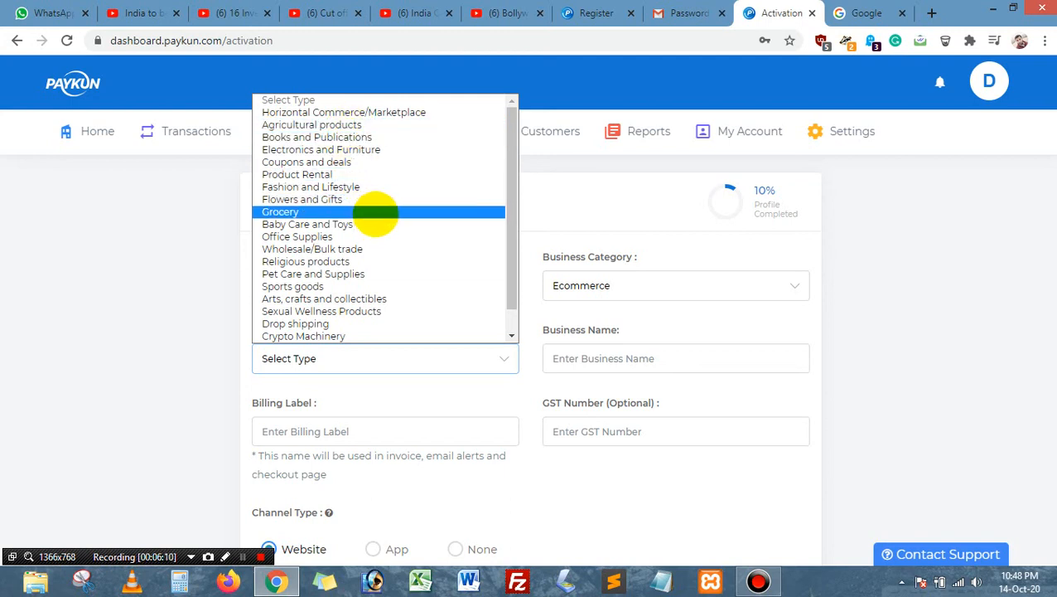
{"action": "scroll", "coordinate": [378, 231], "scroll_direction": "down", "scroll_amount": 1}
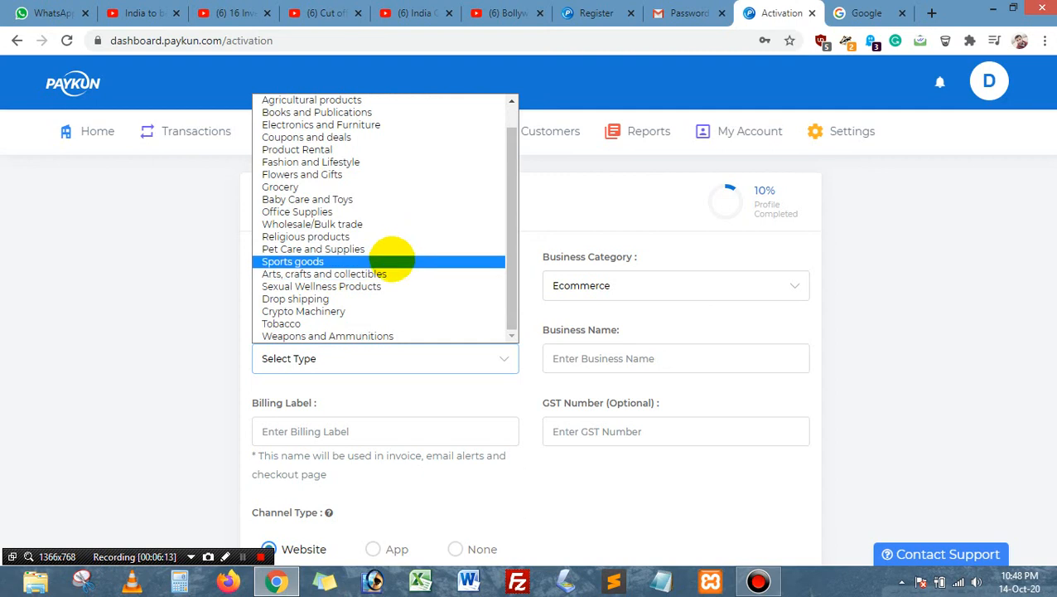
{"action": "scroll", "coordinate": [389, 255], "scroll_direction": "up", "scroll_amount": 1}
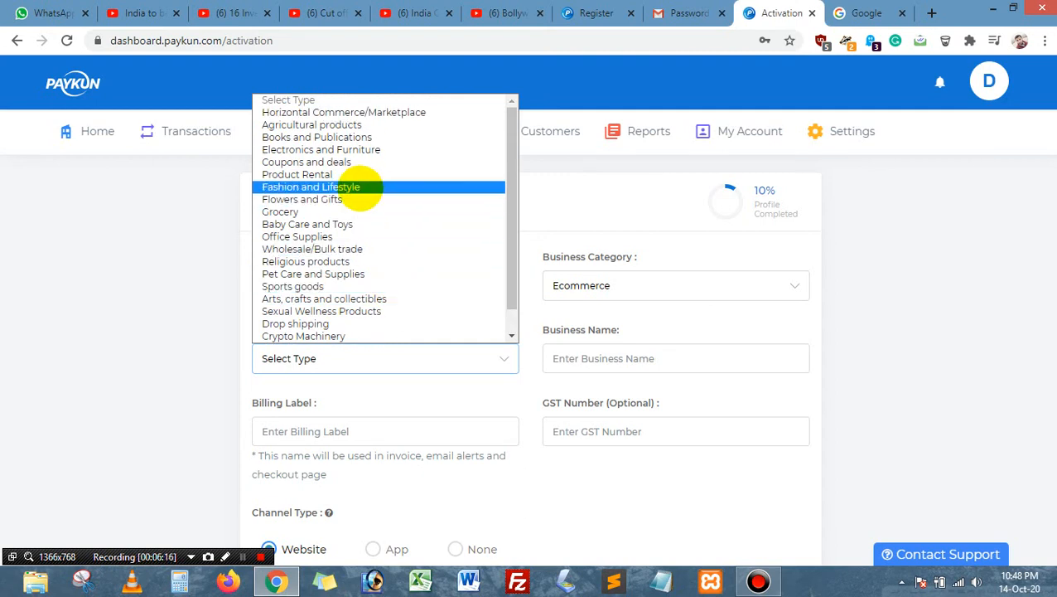
{"action": "left_click", "coordinate": [370, 182]}
{"action": "left_click", "coordinate": [673, 363]}
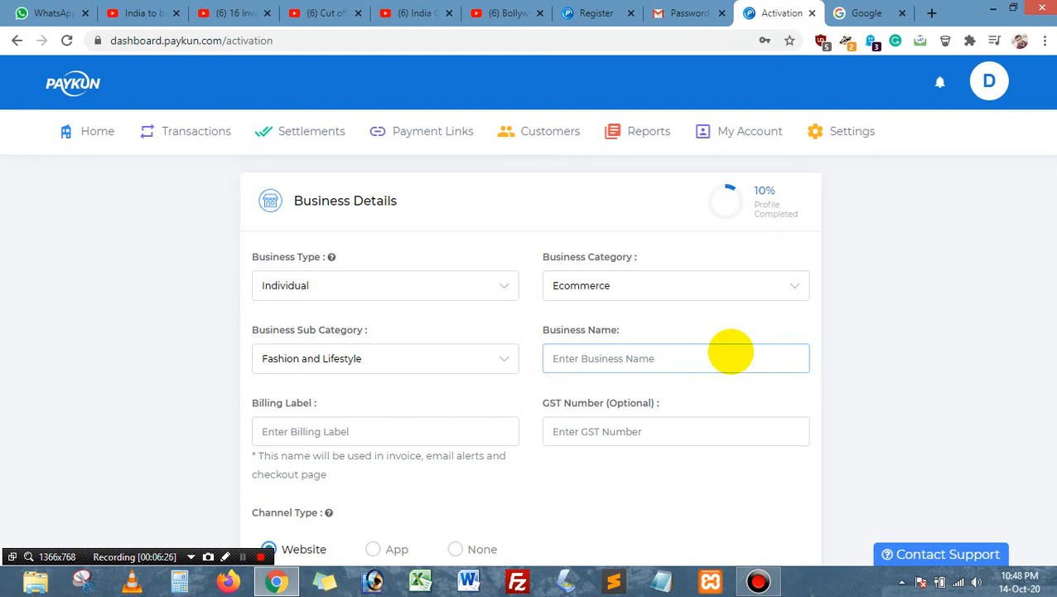
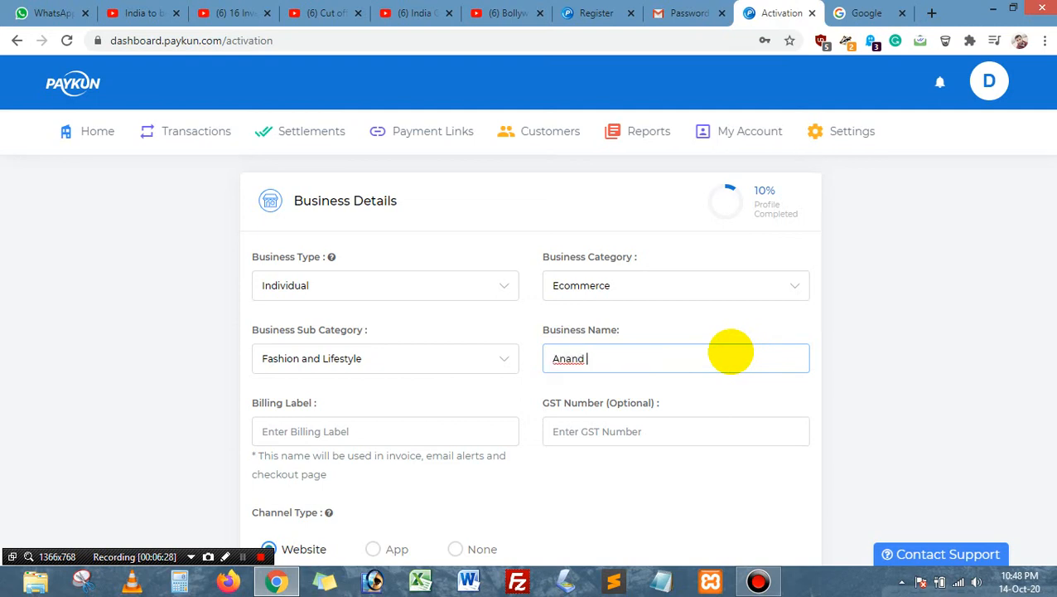
Step: Enter the owner's full name as Business Name and Billing Label, fixing the surname capital, GST left blank
{"action": "key", "text": "Tab"}
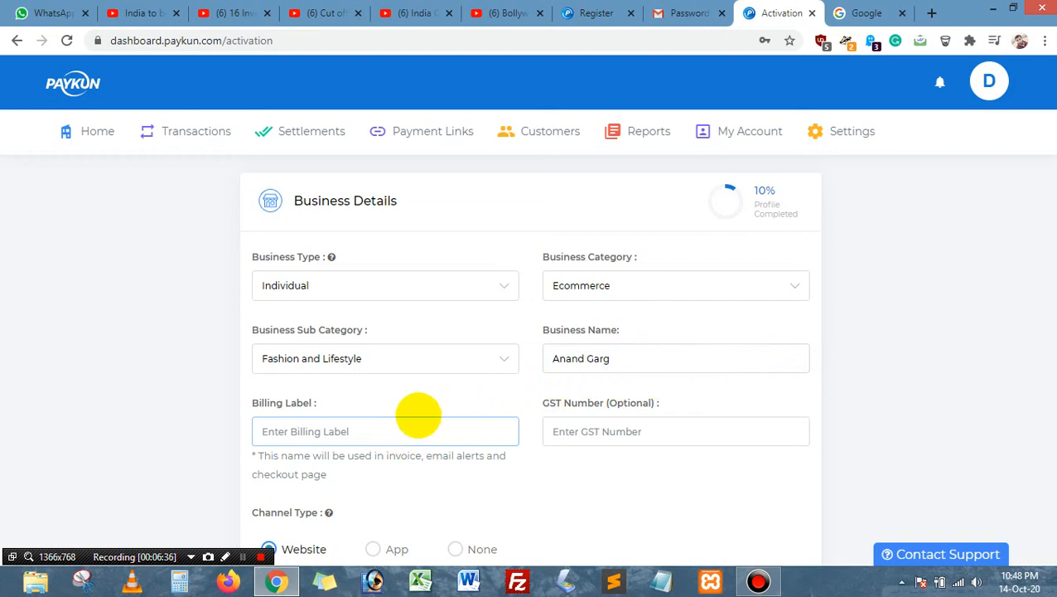
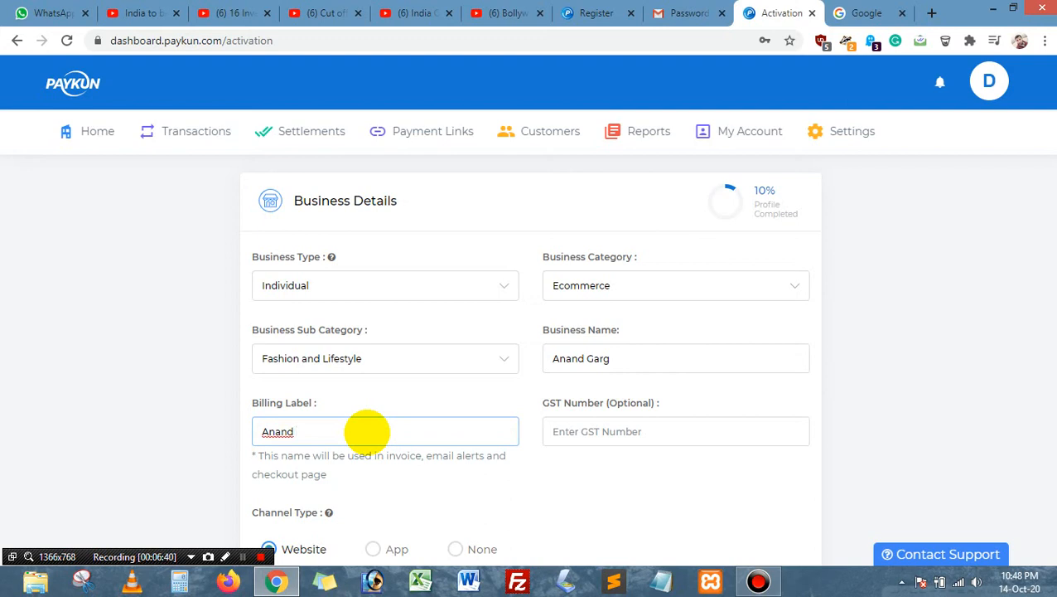
{"action": "left_click", "coordinate": [296, 431]}
{"action": "key", "text": "Delete"}
{"action": "type", "text": "G"}
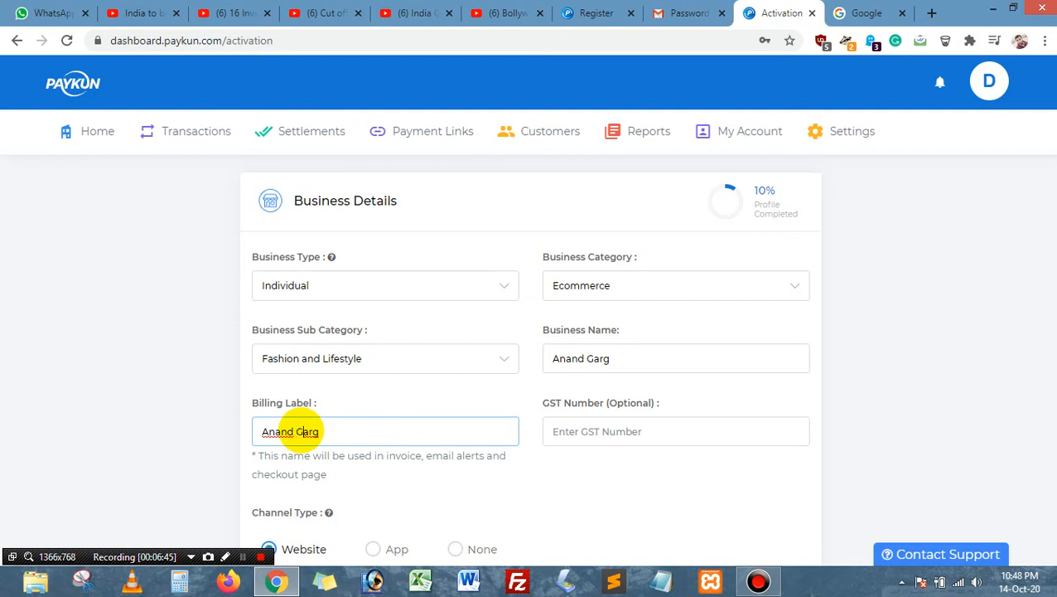
{"action": "scroll", "coordinate": [924, 350], "scroll_direction": "down", "scroll_amount": 2}
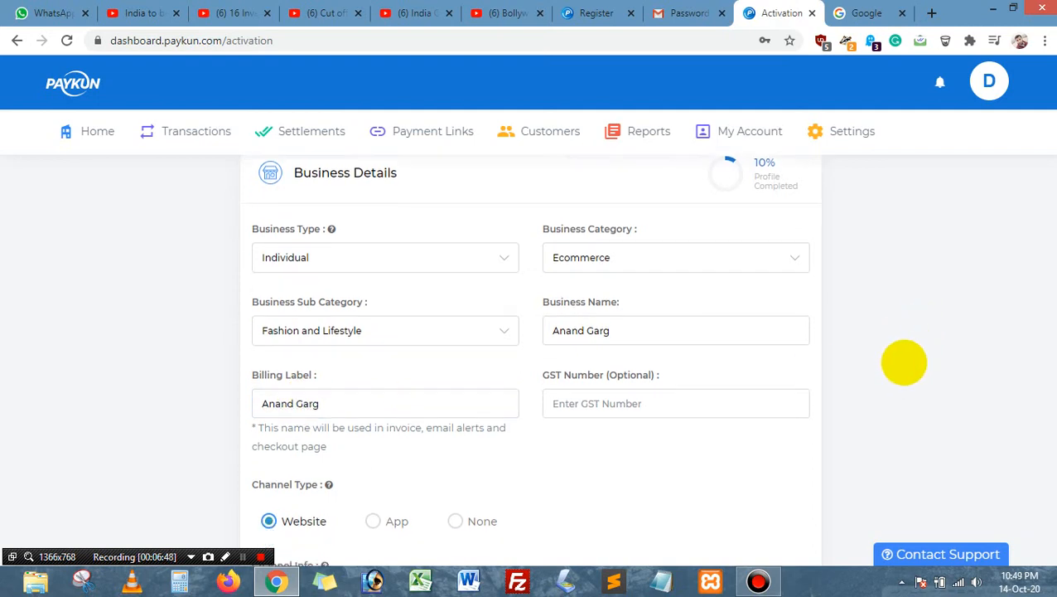
{"action": "left_click", "coordinate": [621, 276]}
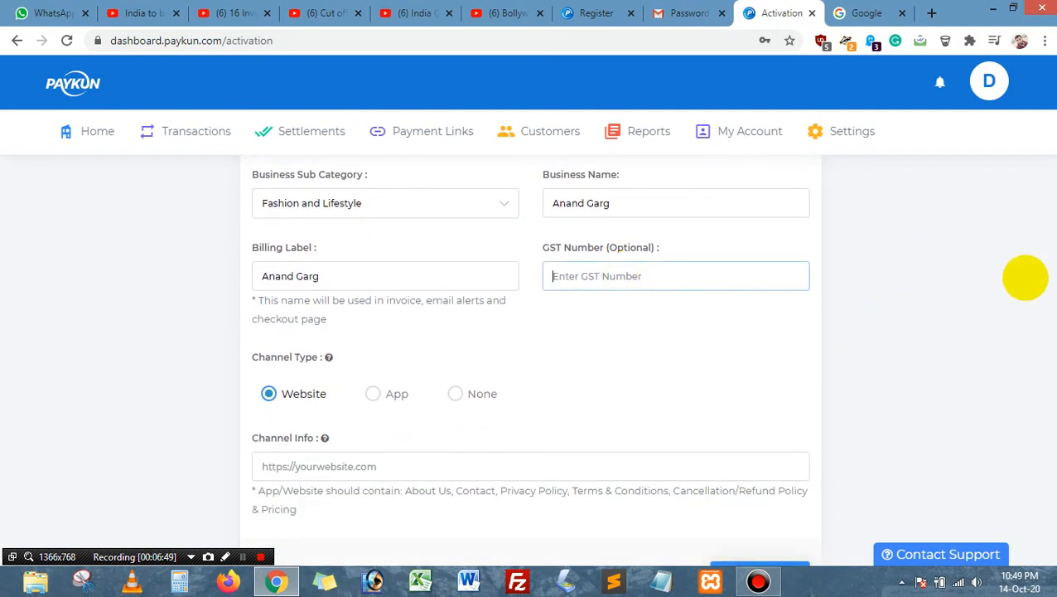
{"action": "left_click", "coordinate": [1025, 277]}
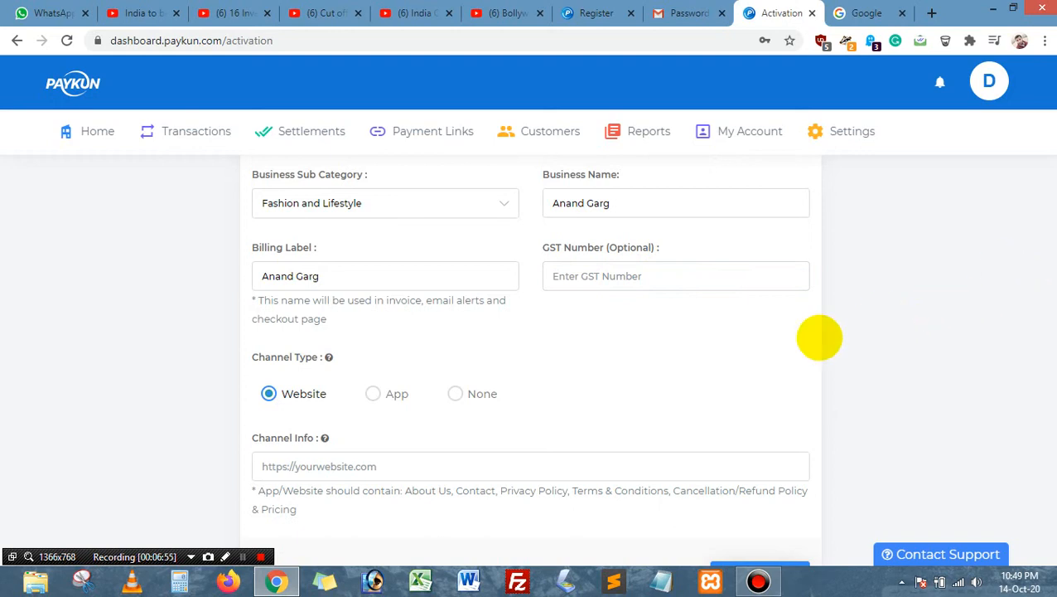
{"action": "scroll", "coordinate": [746, 344], "scroll_direction": "down", "scroll_amount": 1}
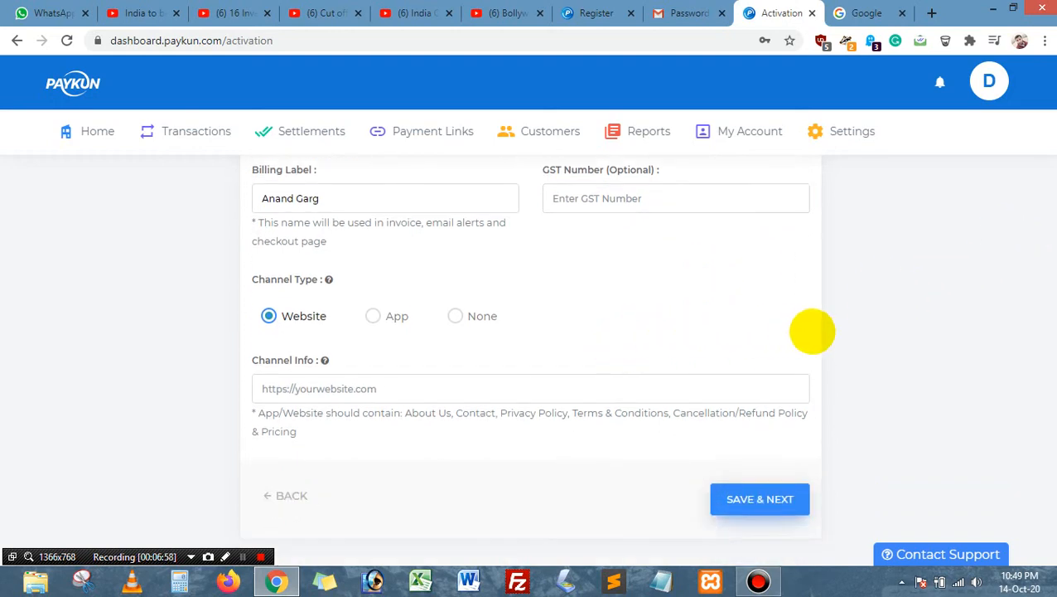
{"action": "left_click", "coordinate": [425, 389]}
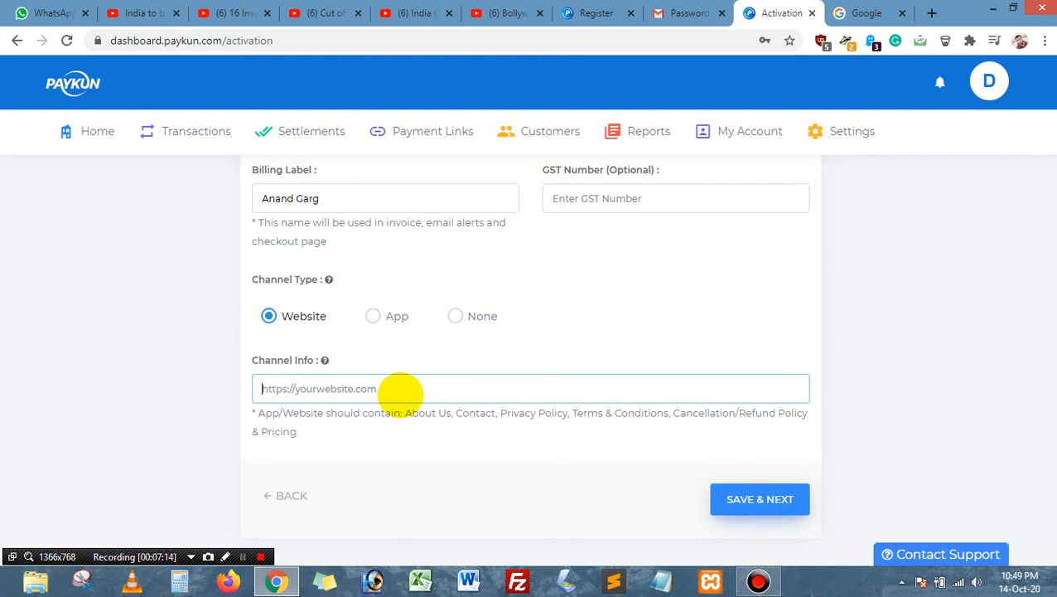
{"action": "left_click", "coordinate": [456, 318]}
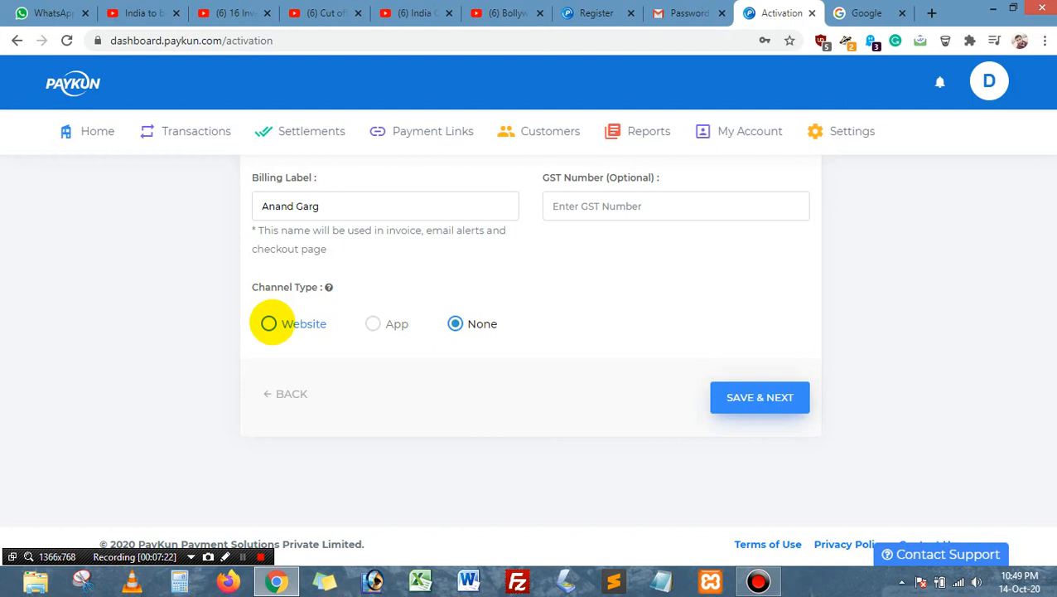
{"action": "left_click", "coordinate": [269, 323]}
{"action": "left_click", "coordinate": [389, 400]}
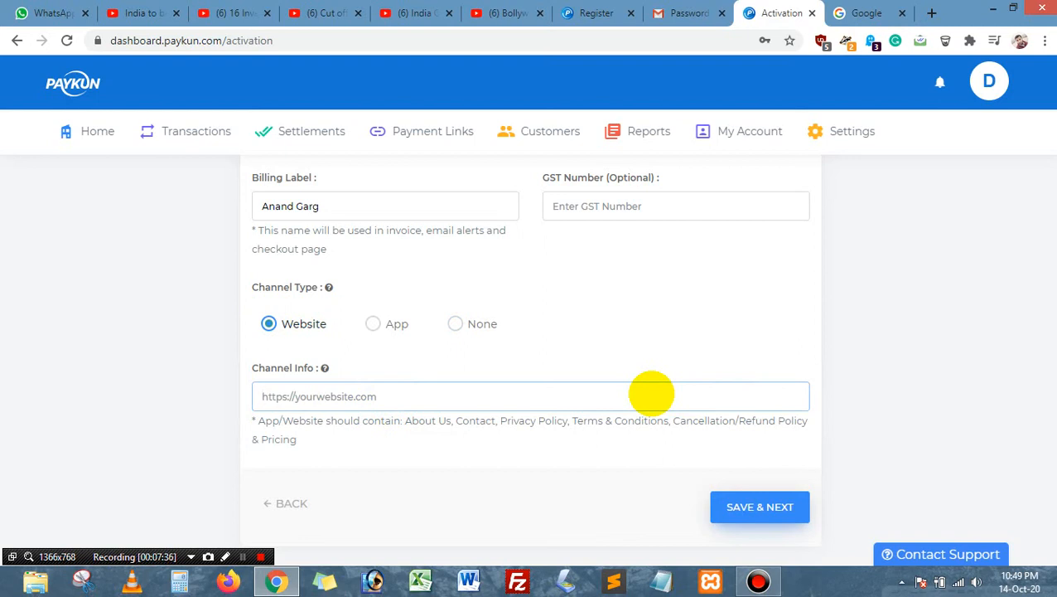
{"action": "type", "text": "https"}
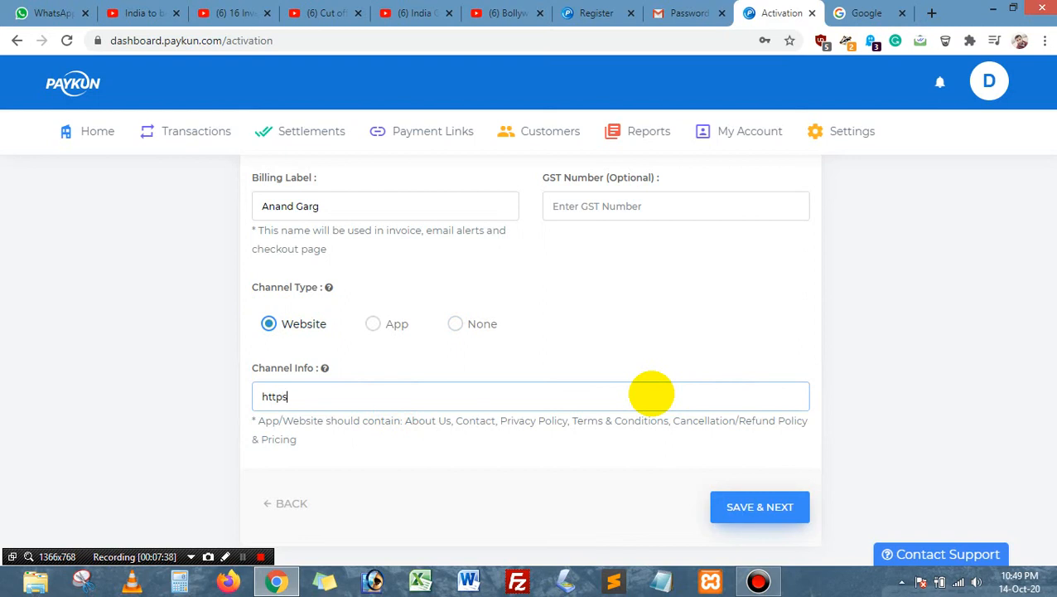
{"action": "type", "text": "://seatzap.com"}
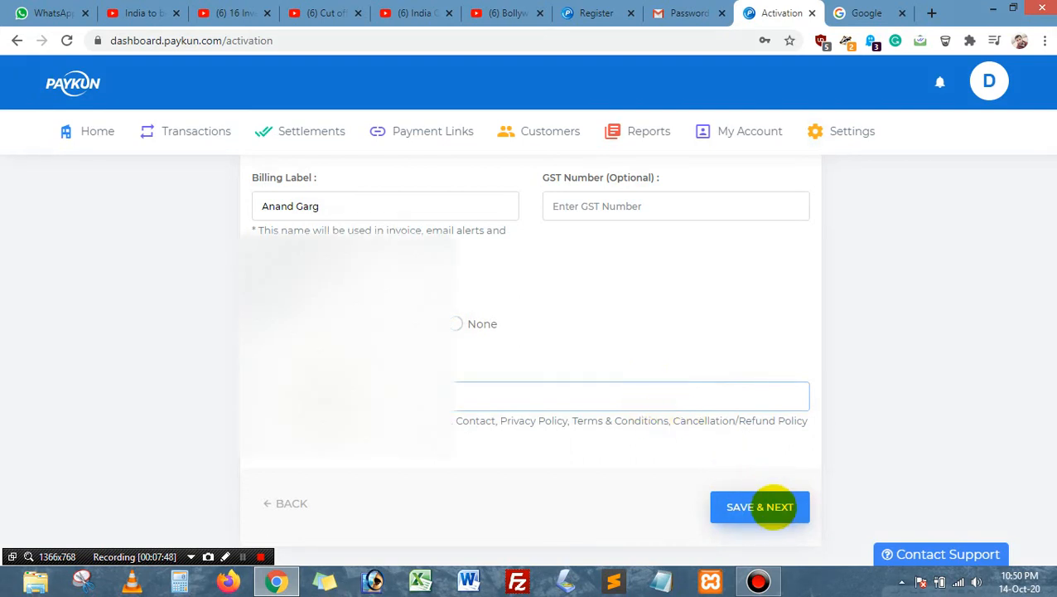
{"action": "left_click", "coordinate": [771, 504]}
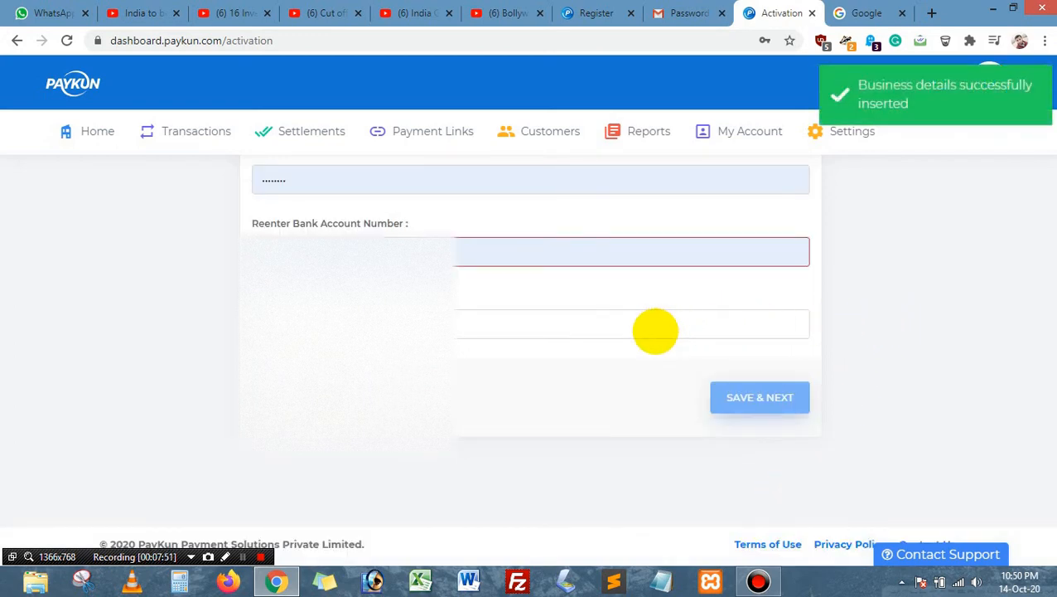
Step: Replace the autofilled bank details with new values and save them to reach Document Details
{"action": "scroll", "coordinate": [655, 330], "scroll_direction": "up", "scroll_amount": 2}
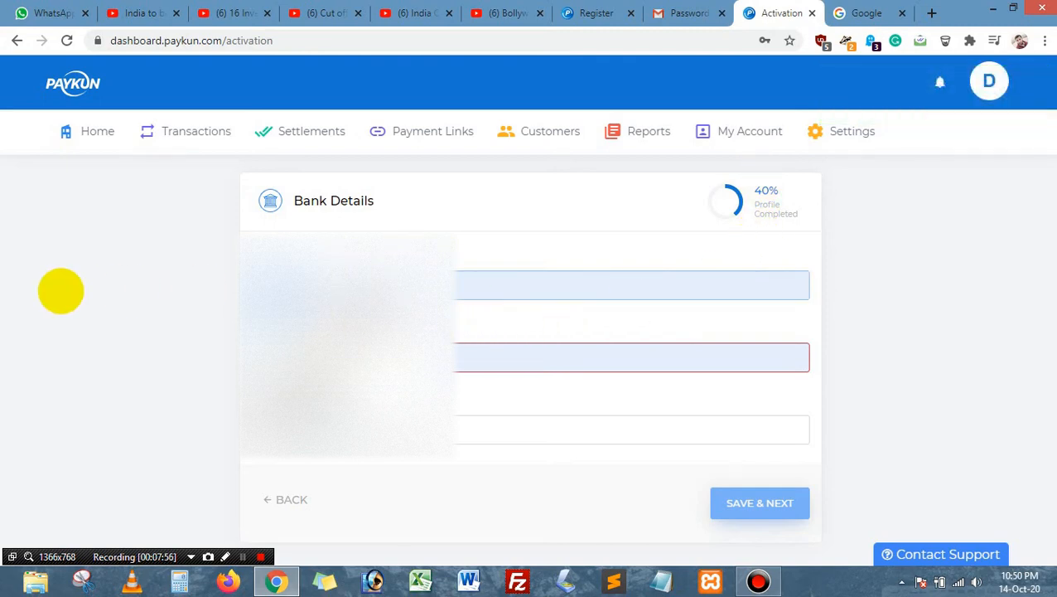
{"action": "key", "text": "BackSpace"}
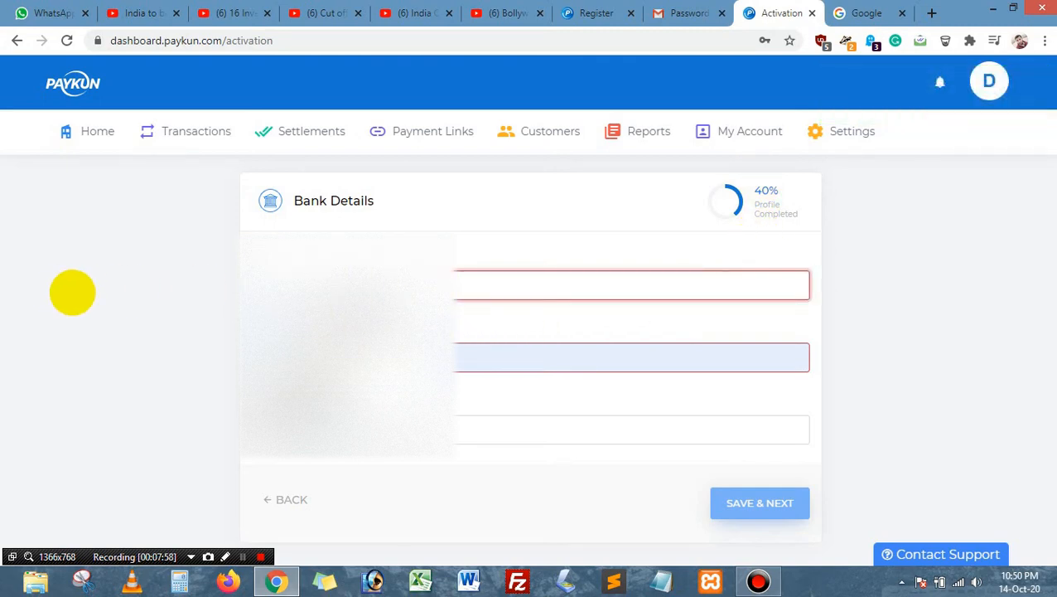
{"action": "type", "text": "d"}
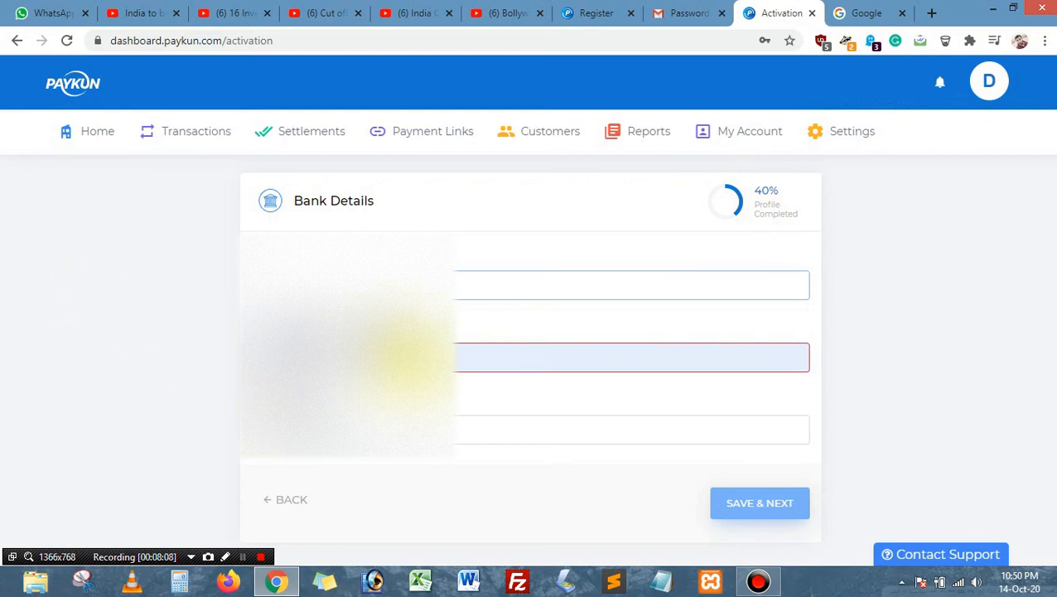
{"action": "left_click", "coordinate": [406, 356]}
{"action": "type", "text": "1"}
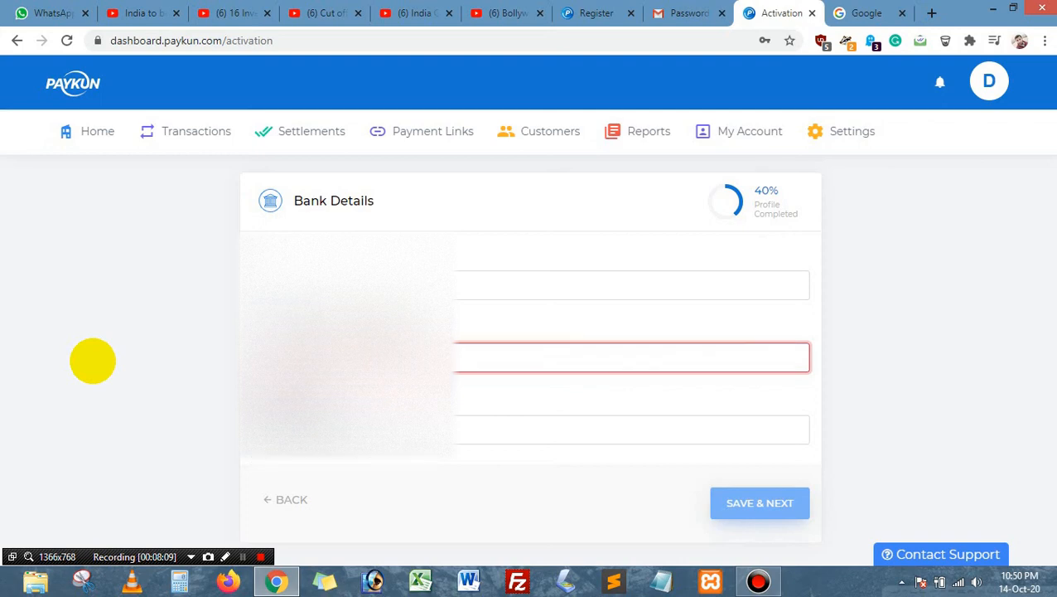
{"action": "type", "text": "00"}
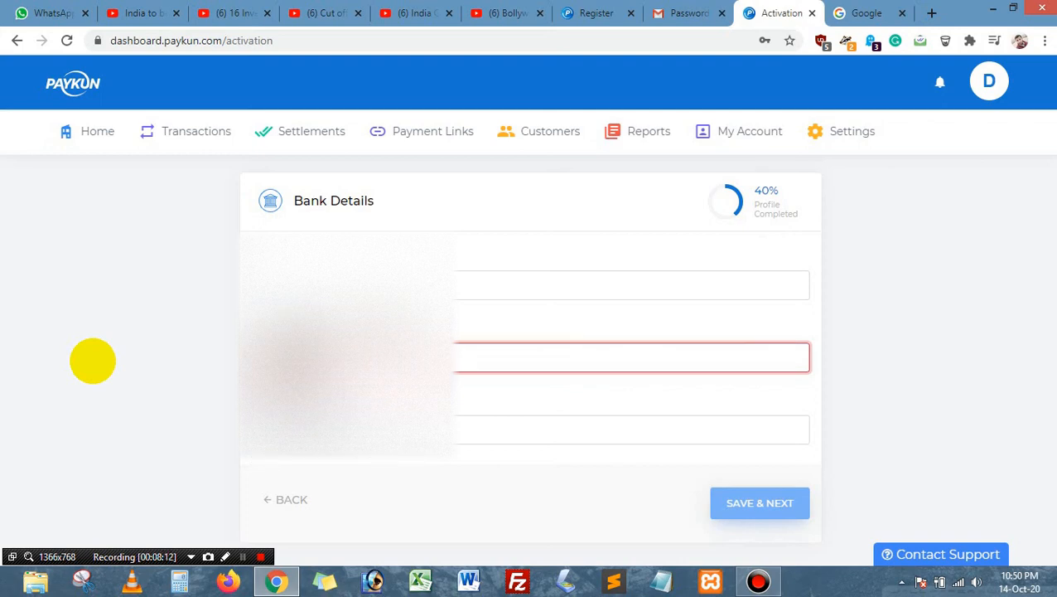
{"action": "type", "text": "0"}
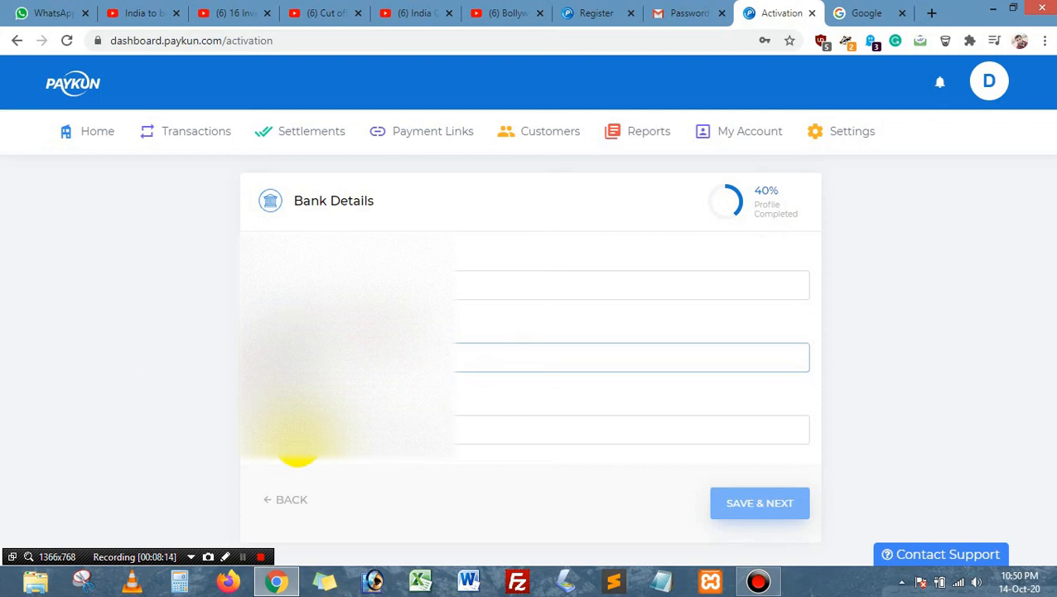
{"action": "key", "text": "Tab"}
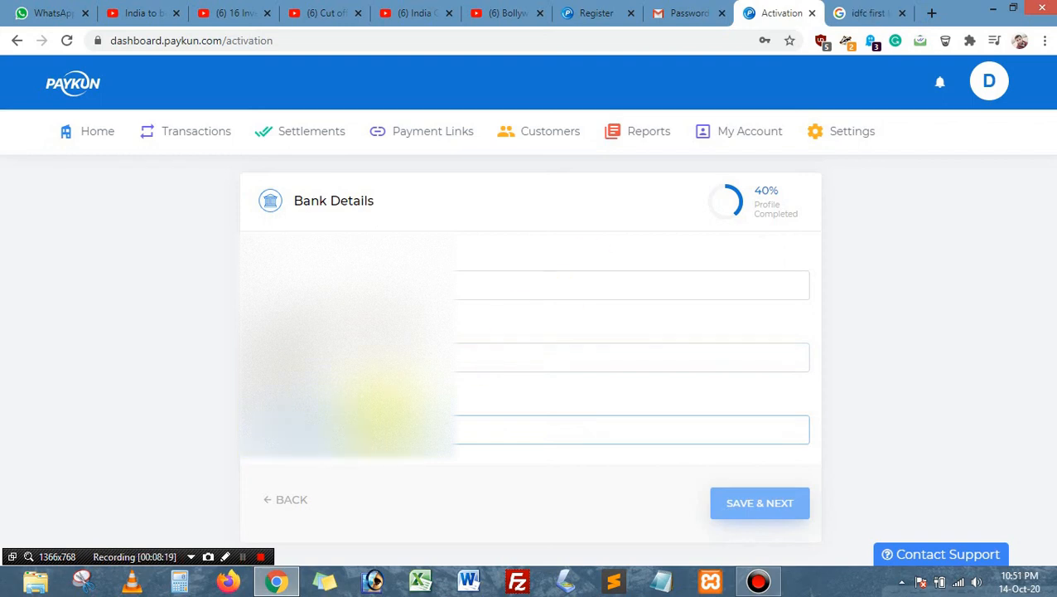
{"action": "left_click", "coordinate": [343, 427]}
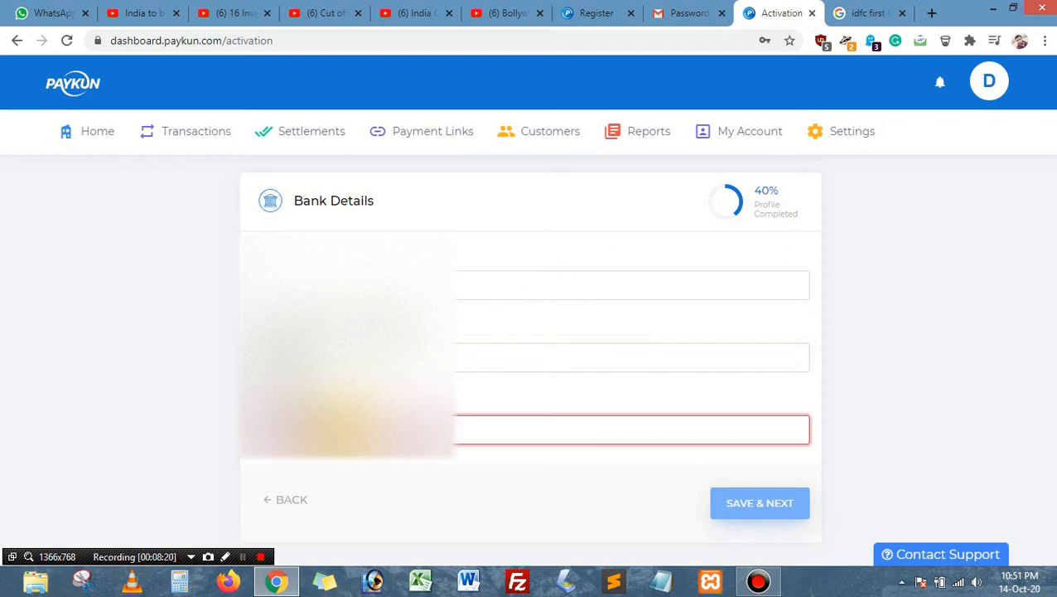
{"action": "left_click", "coordinate": [761, 502]}
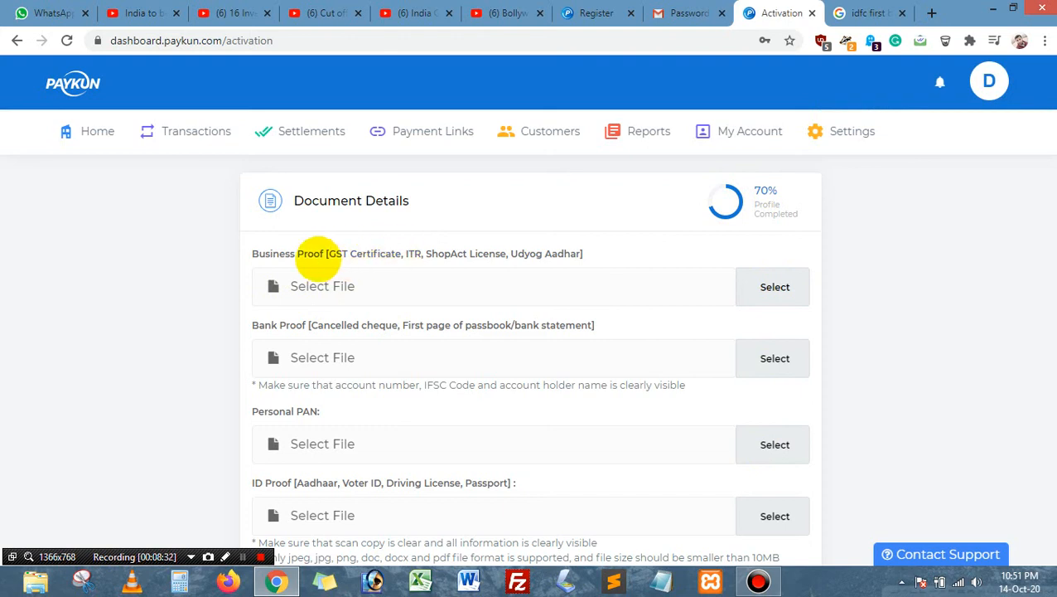
{"action": "left_click_drag", "start_coordinate": [320, 254], "coordinate": [557, 254]}
{"action": "left_click", "coordinate": [962, 272]}
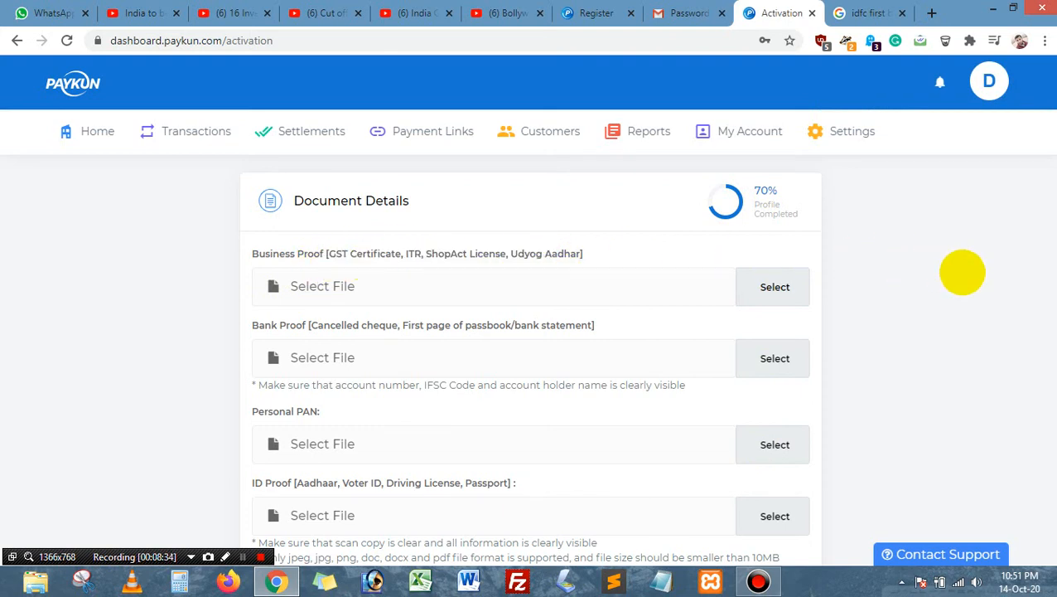
{"action": "scroll", "coordinate": [962, 272], "scroll_direction": "down", "scroll_amount": 2}
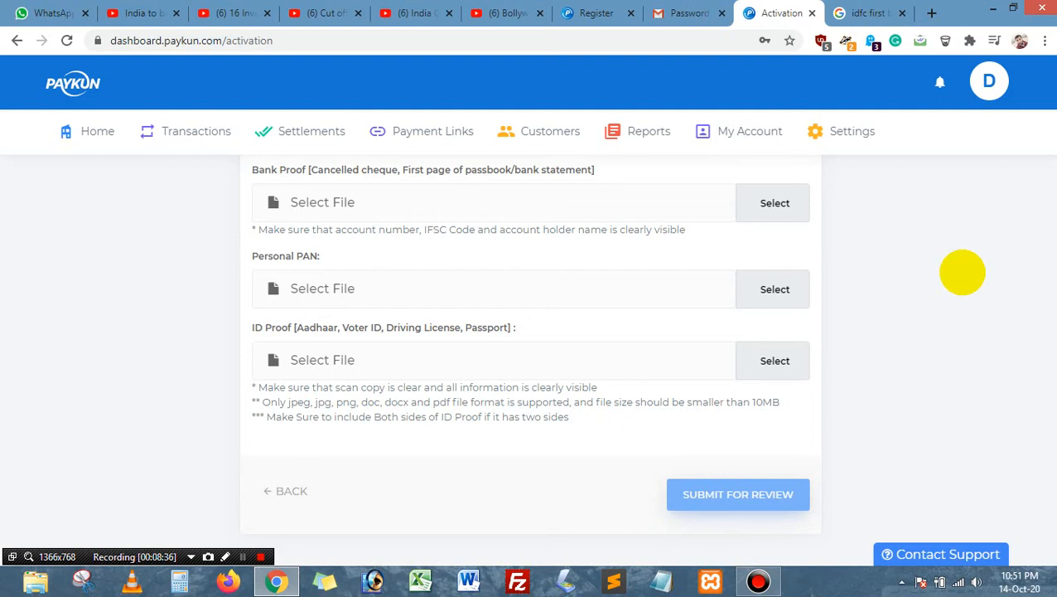
{"action": "scroll", "coordinate": [962, 272], "scroll_direction": "up", "scroll_amount": 2}
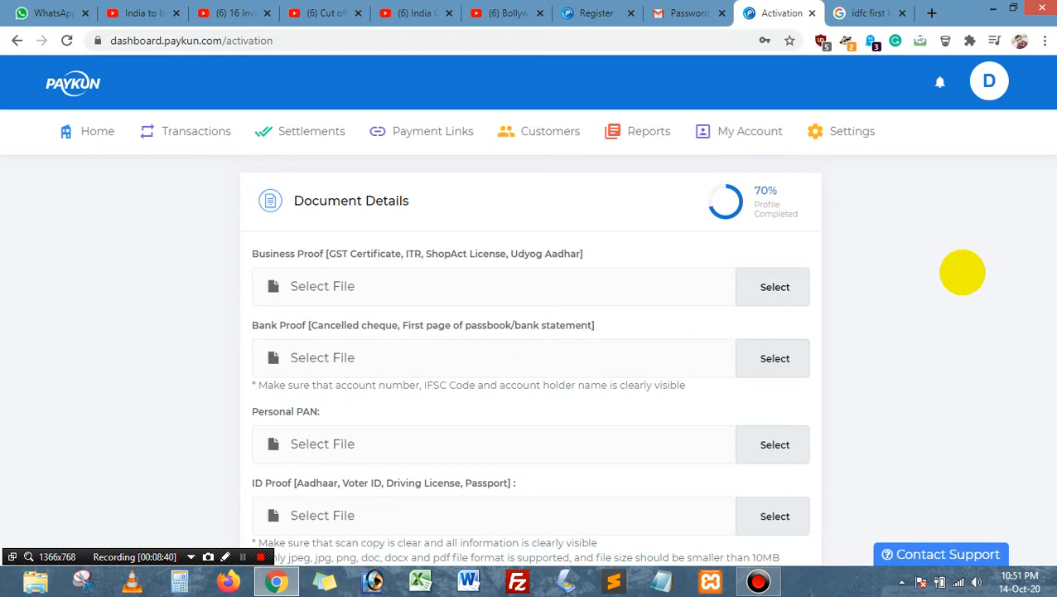
{"action": "scroll", "coordinate": [962, 272], "scroll_direction": "down", "scroll_amount": 1}
{"action": "scroll", "coordinate": [962, 272], "scroll_direction": "up", "scroll_amount": 1}
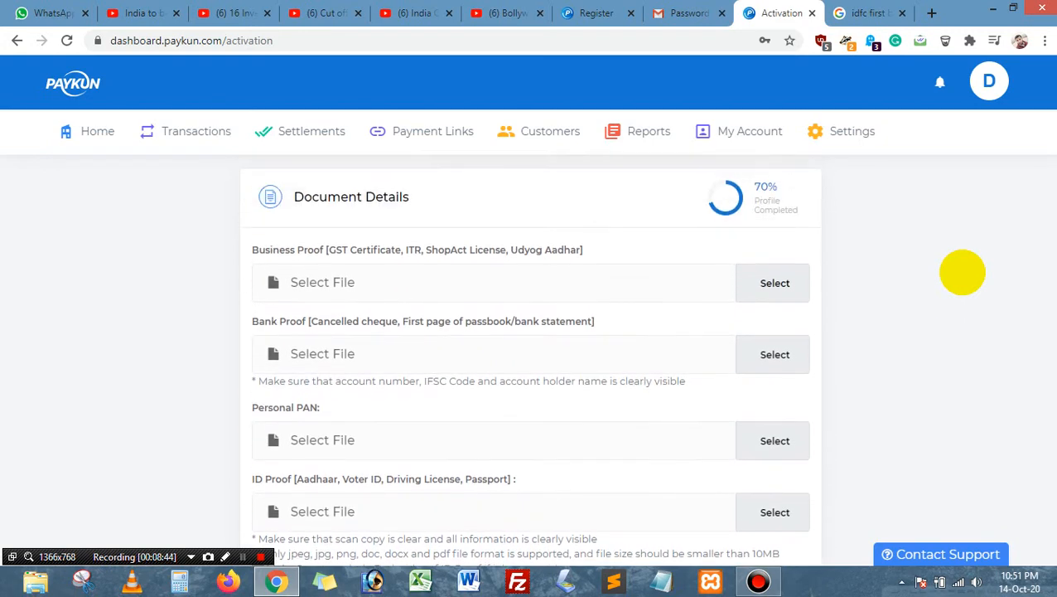
{"action": "scroll", "coordinate": [962, 272], "scroll_direction": "down", "scroll_amount": 2}
{"action": "scroll", "coordinate": [670, 292], "scroll_direction": "up", "scroll_amount": 1}
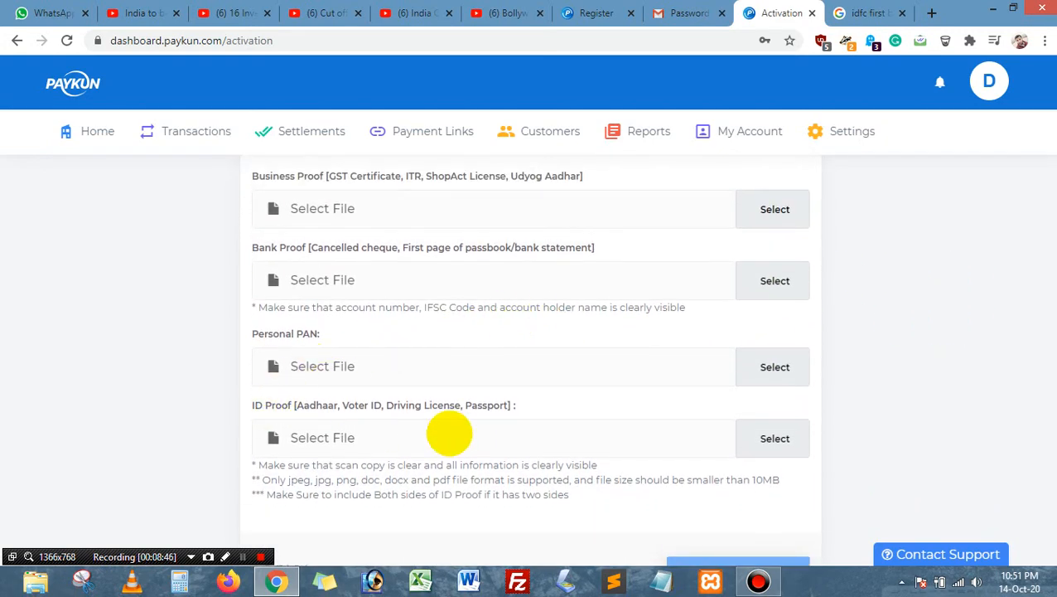
{"action": "scroll", "coordinate": [397, 412], "scroll_direction": "up", "scroll_amount": 1}
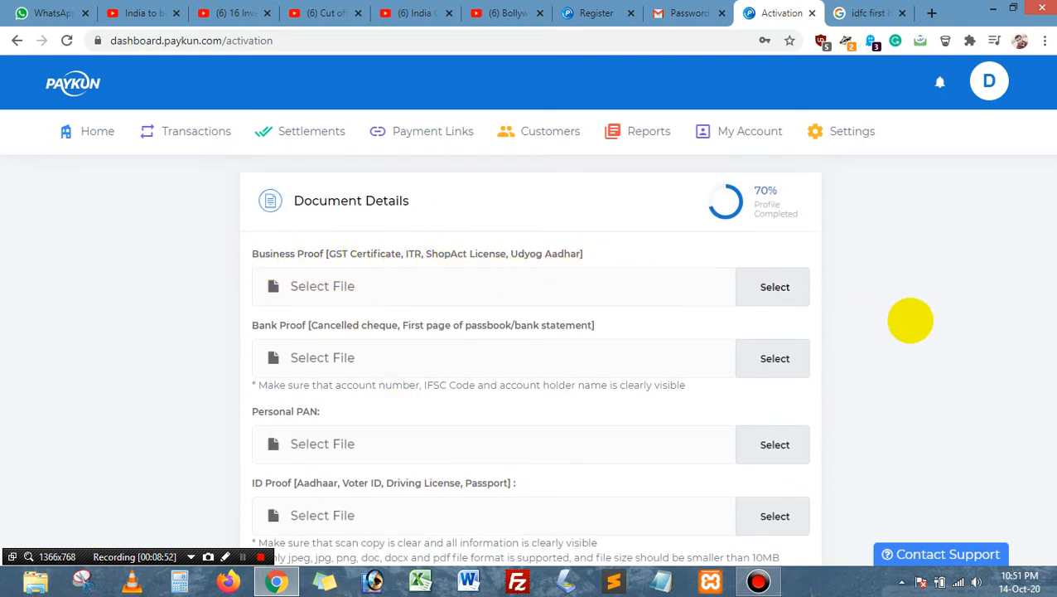
{"action": "scroll", "coordinate": [910, 320], "scroll_direction": "down", "scroll_amount": 1}
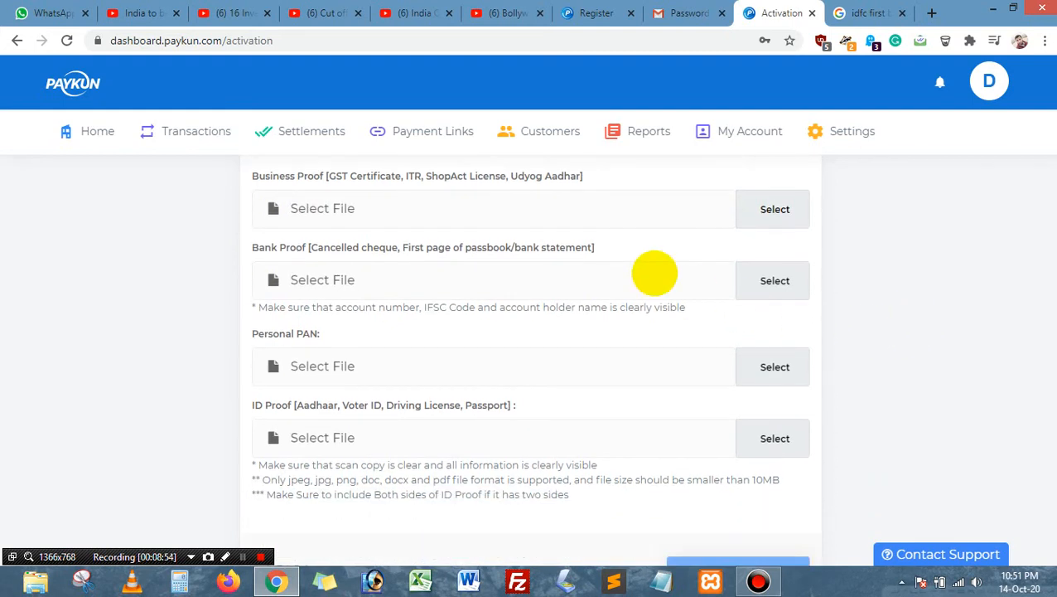
{"action": "scroll", "coordinate": [670, 271], "scroll_direction": "up", "scroll_amount": 1}
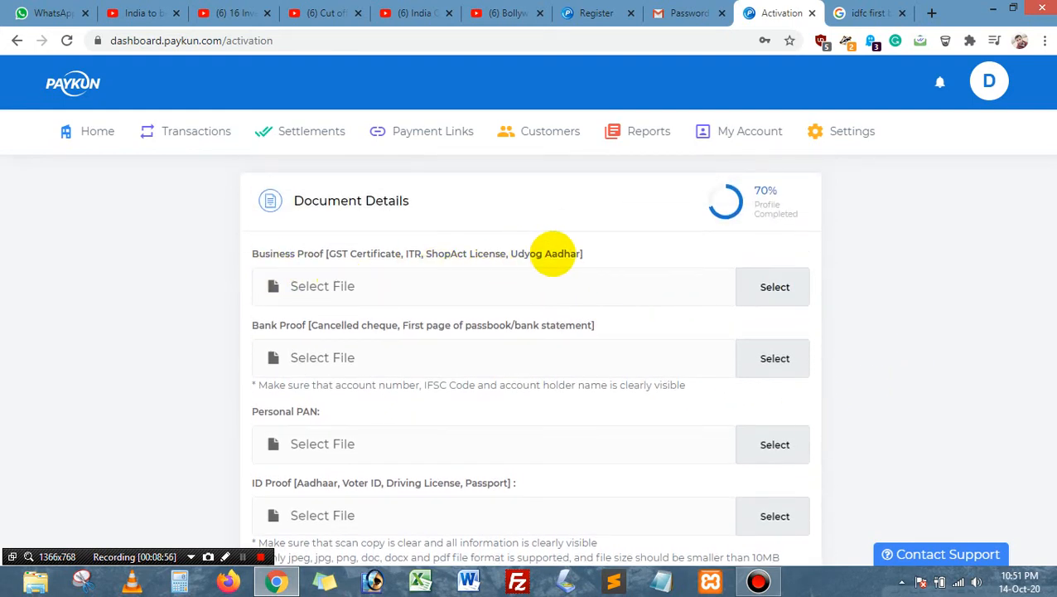
{"action": "scroll", "coordinate": [655, 248], "scroll_direction": "down", "scroll_amount": 1}
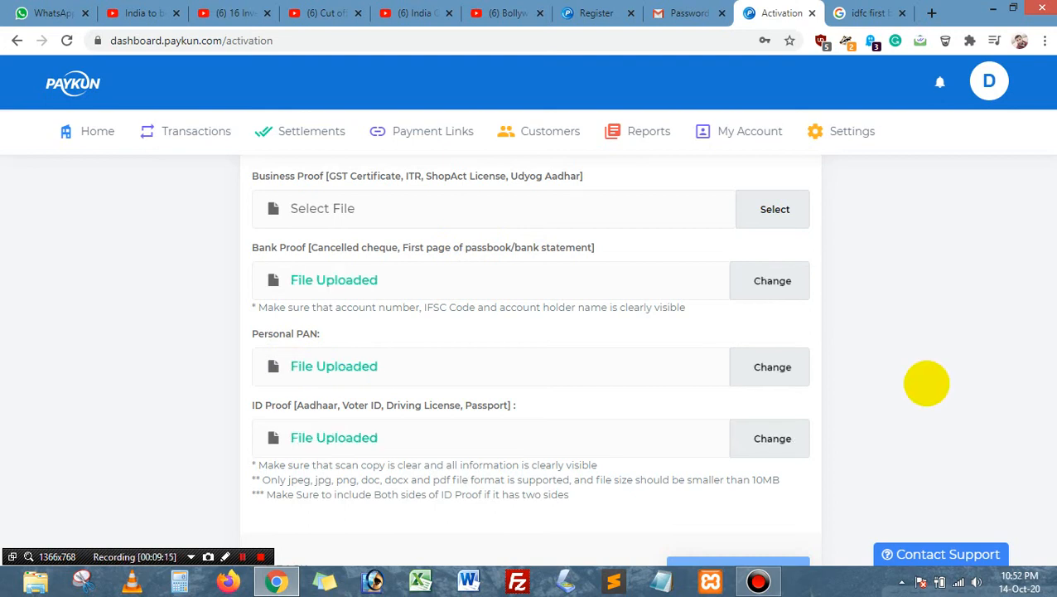
Step: Upload the Business, Bank, PAN and ID proof files so each shows File Uploaded
{"action": "scroll", "coordinate": [862, 315], "scroll_direction": "down", "scroll_amount": 2}
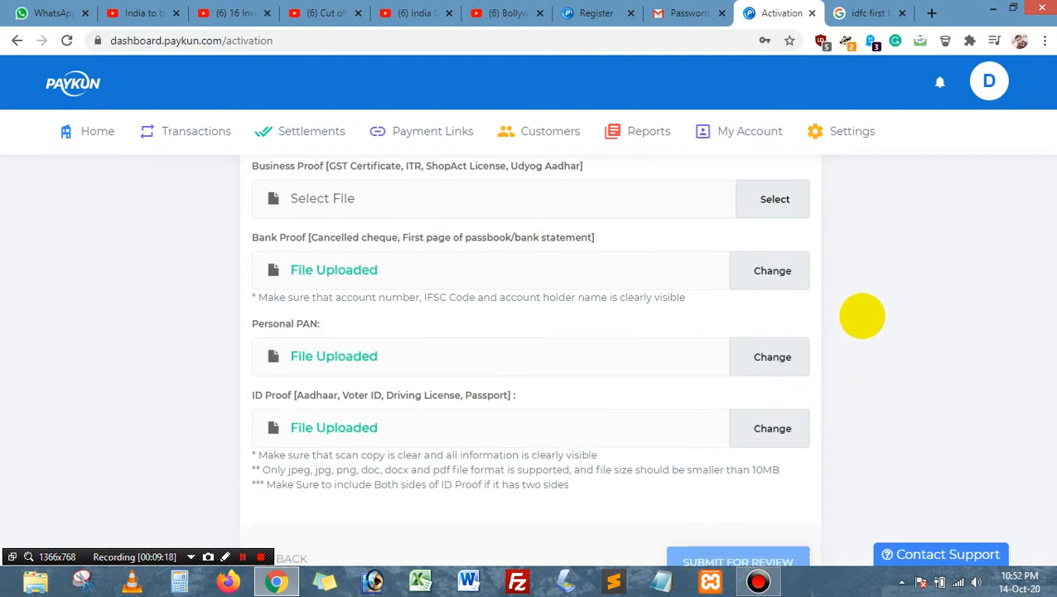
{"action": "left_click", "coordinate": [784, 412]}
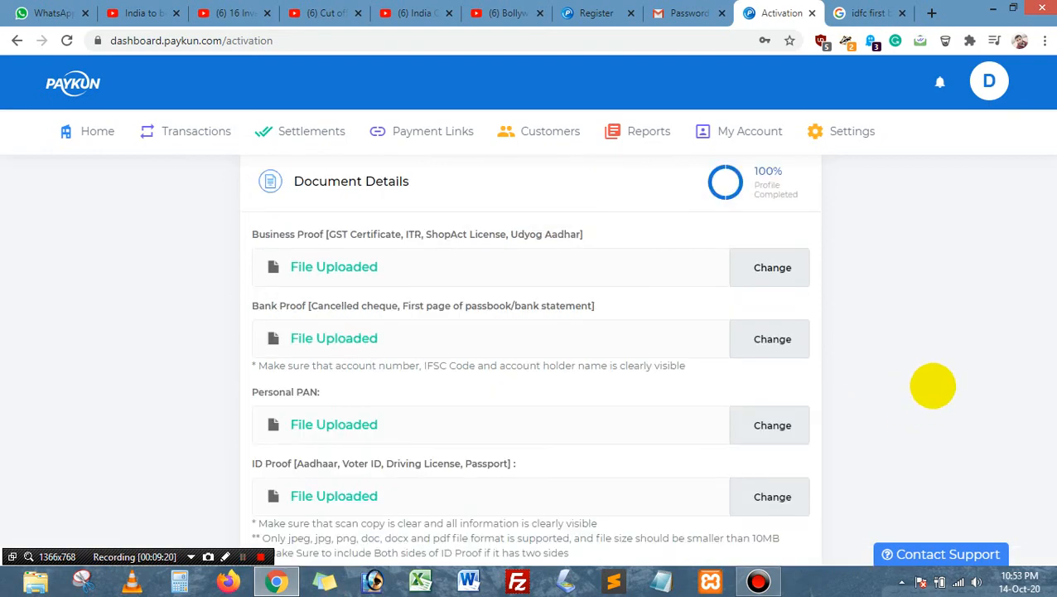
{"action": "scroll", "coordinate": [929, 383], "scroll_direction": "up", "scroll_amount": 1}
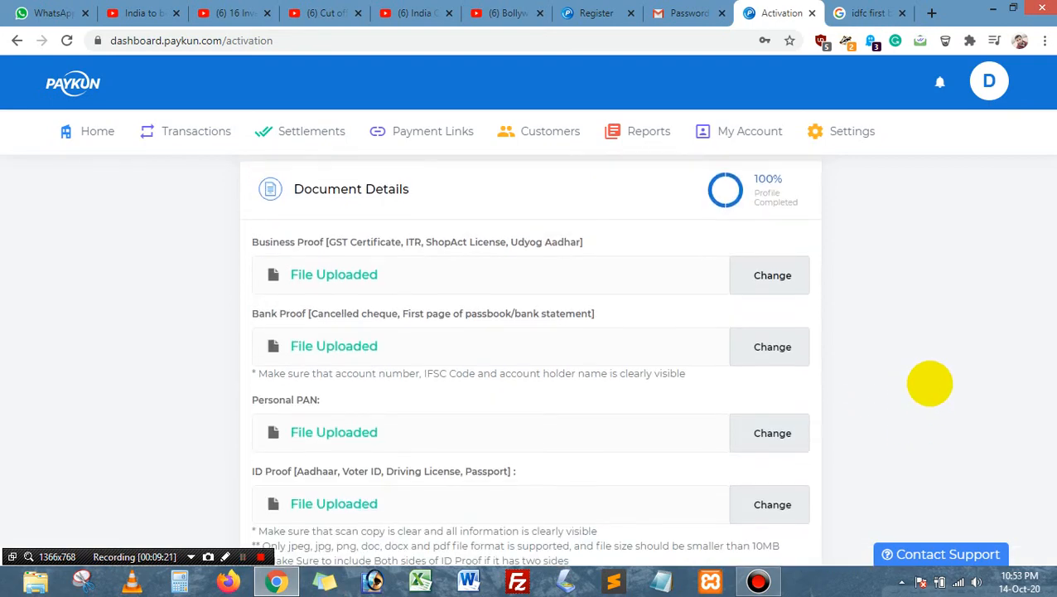
{"action": "scroll", "coordinate": [929, 382], "scroll_direction": "down", "scroll_amount": 1}
{"action": "scroll", "coordinate": [932, 375], "scroll_direction": "up", "scroll_amount": 1}
{"action": "scroll", "coordinate": [933, 375], "scroll_direction": "up", "scroll_amount": 1}
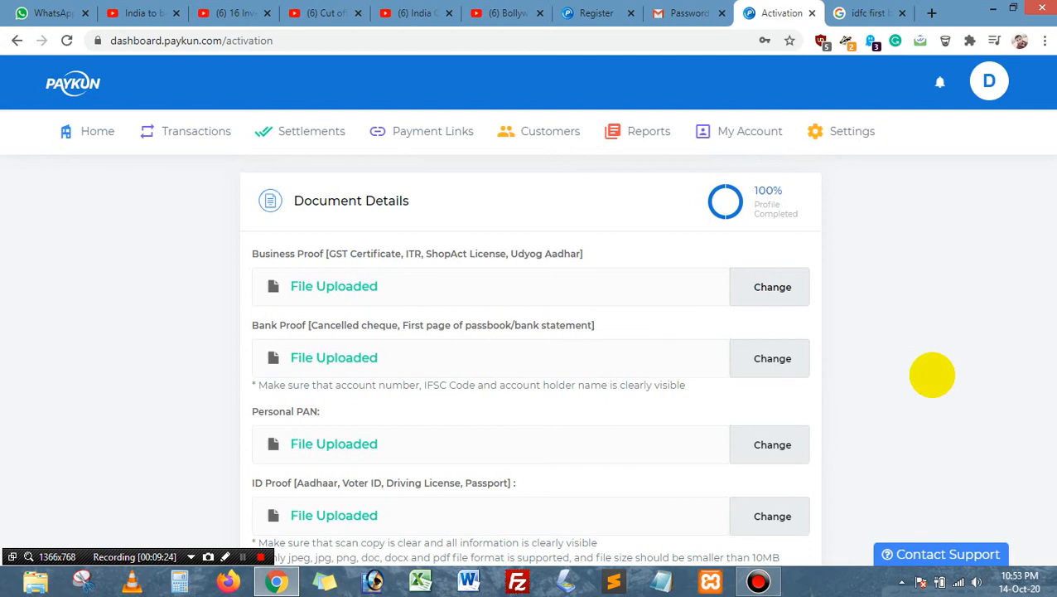
{"action": "scroll", "coordinate": [933, 374], "scroll_direction": "down", "scroll_amount": 1}
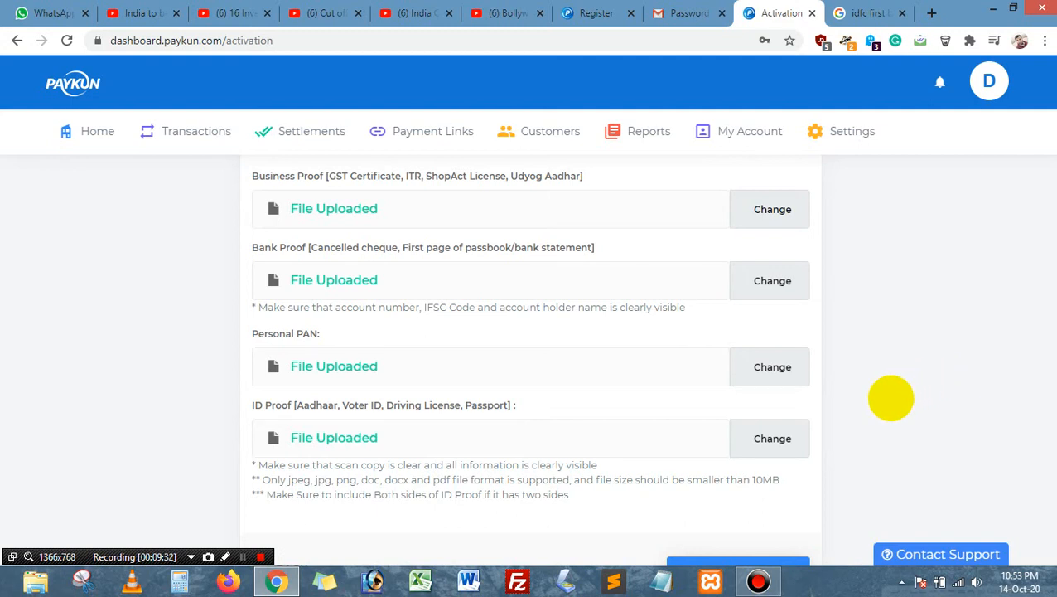
{"action": "scroll", "coordinate": [878, 396], "scroll_direction": "down", "scroll_amount": 1}
{"action": "scroll", "coordinate": [845, 406], "scroll_direction": "up", "scroll_amount": 1}
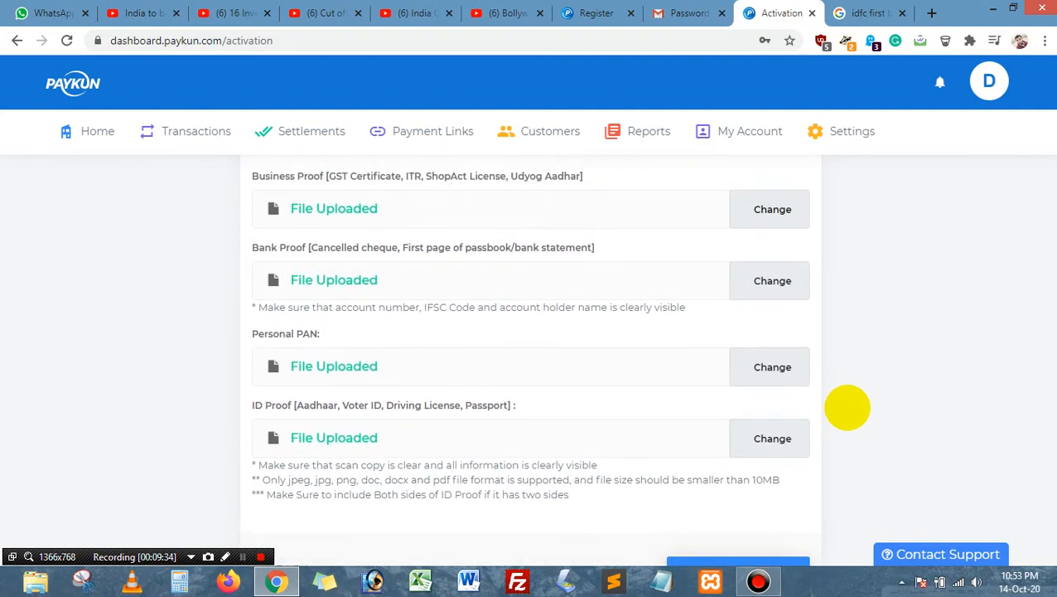
{"action": "scroll", "coordinate": [847, 407], "scroll_direction": "up", "scroll_amount": 1}
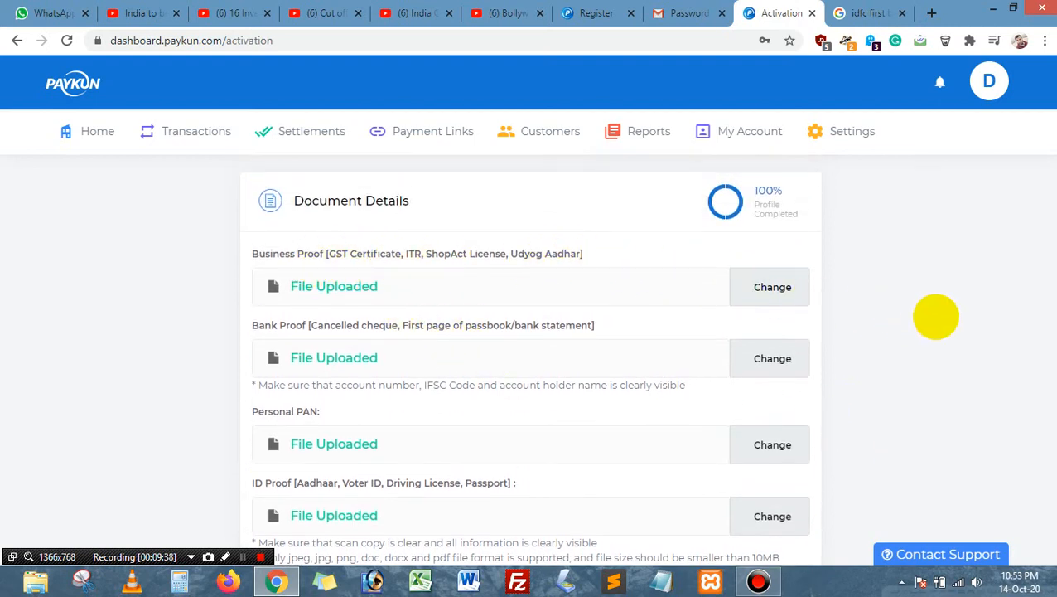
{"action": "scroll", "coordinate": [911, 331], "scroll_direction": "down", "scroll_amount": 3}
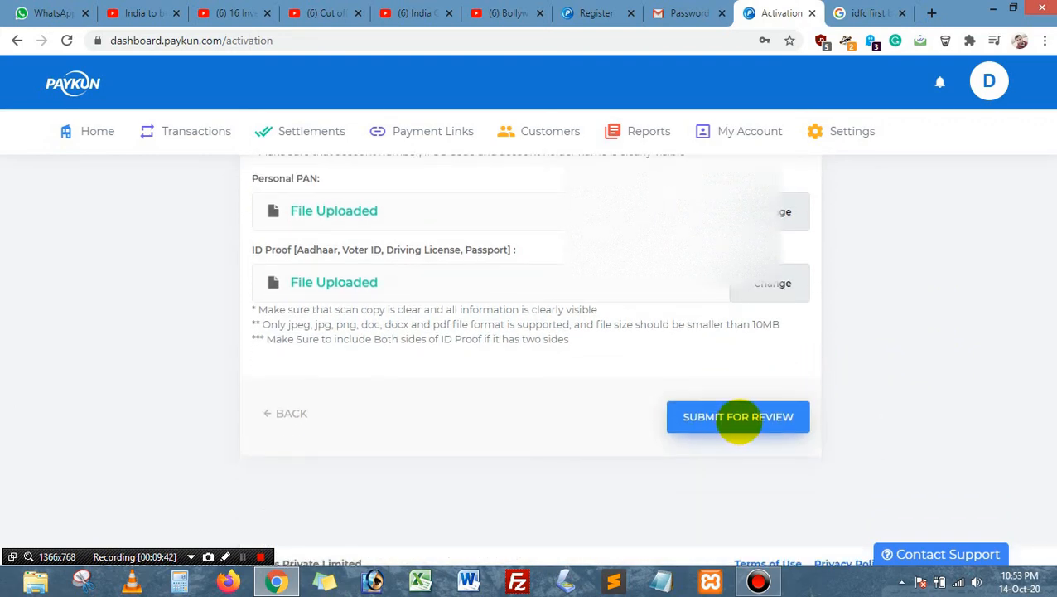
Step: Submit the documents for review, dismiss Chrome's save-password prompt, and view the Account Status banner
{"action": "left_click", "coordinate": [738, 417]}
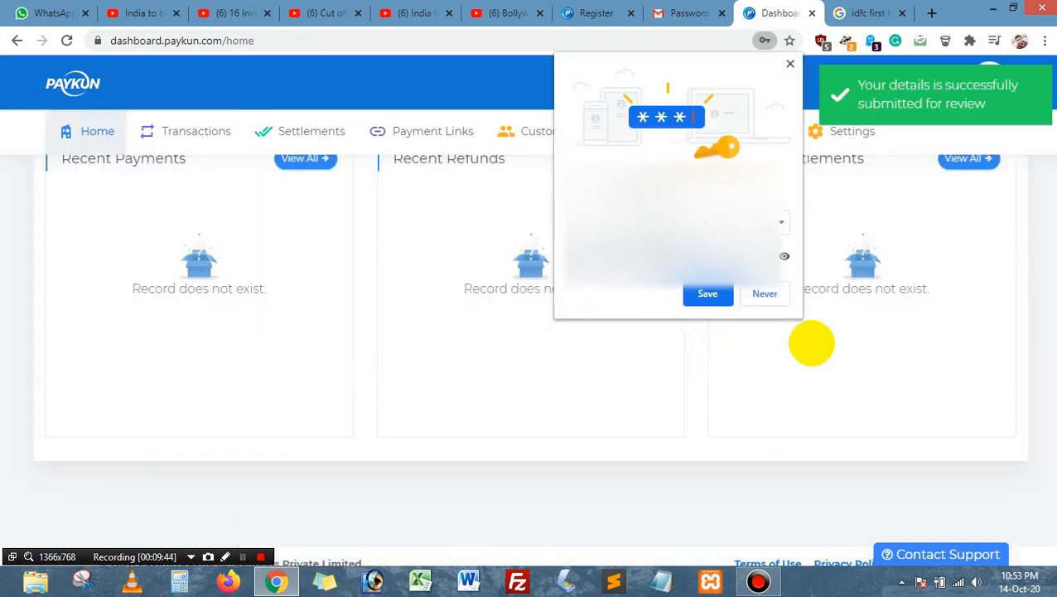
{"action": "left_click", "coordinate": [790, 64]}
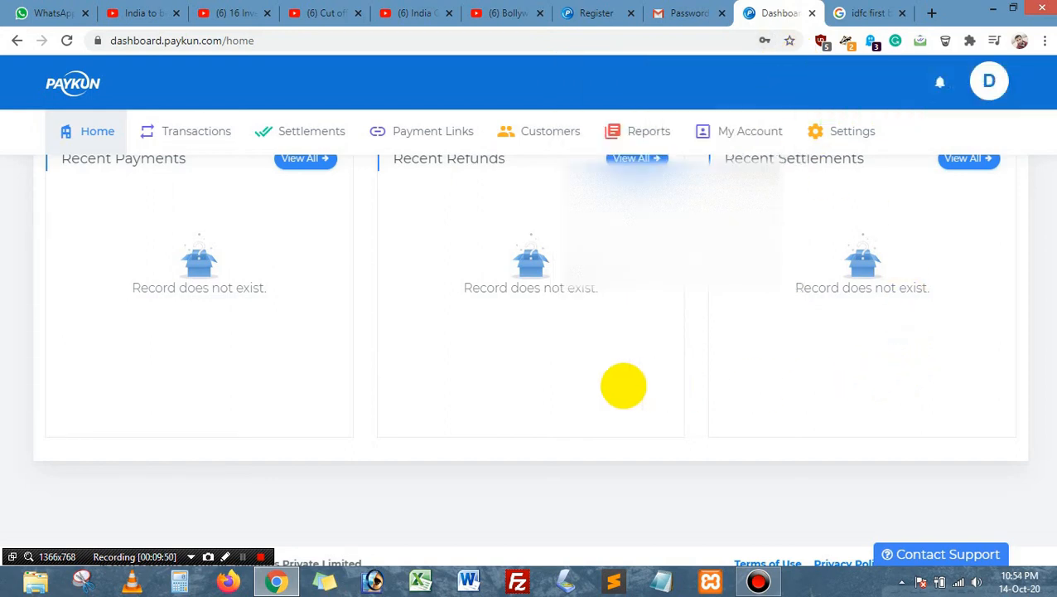
{"action": "scroll", "coordinate": [624, 385], "scroll_direction": "up", "scroll_amount": 15}
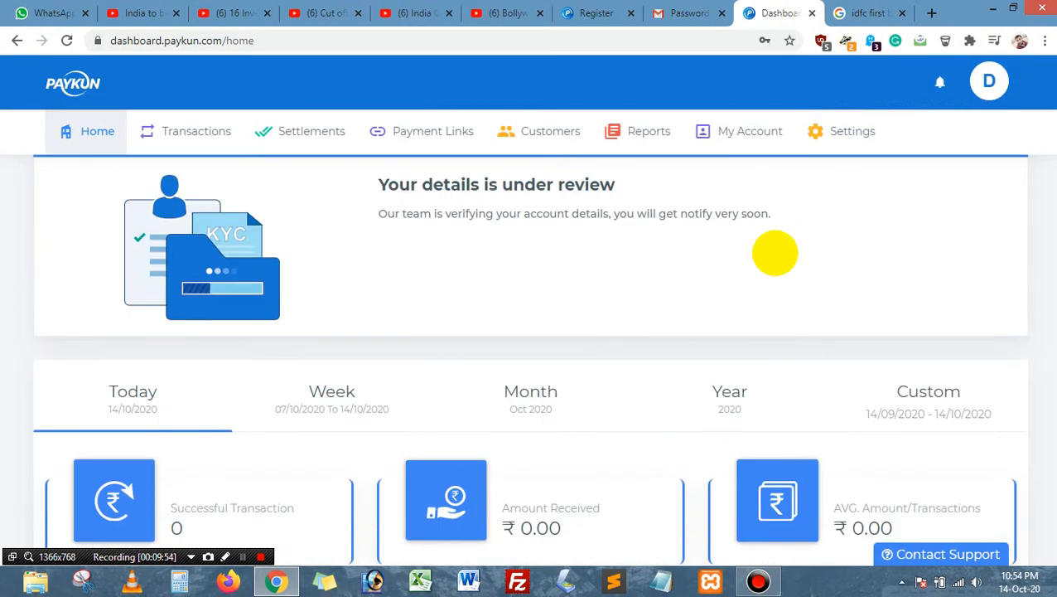
{"action": "scroll", "coordinate": [853, 250], "scroll_direction": "up", "scroll_amount": 1}
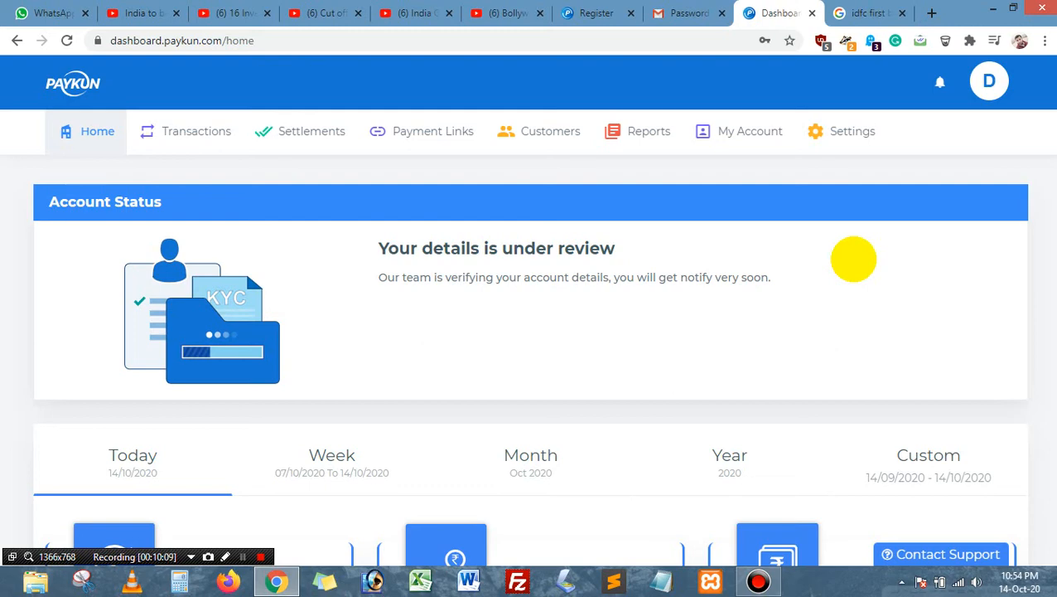
{"action": "scroll", "coordinate": [854, 259], "scroll_direction": "down", "scroll_amount": 4}
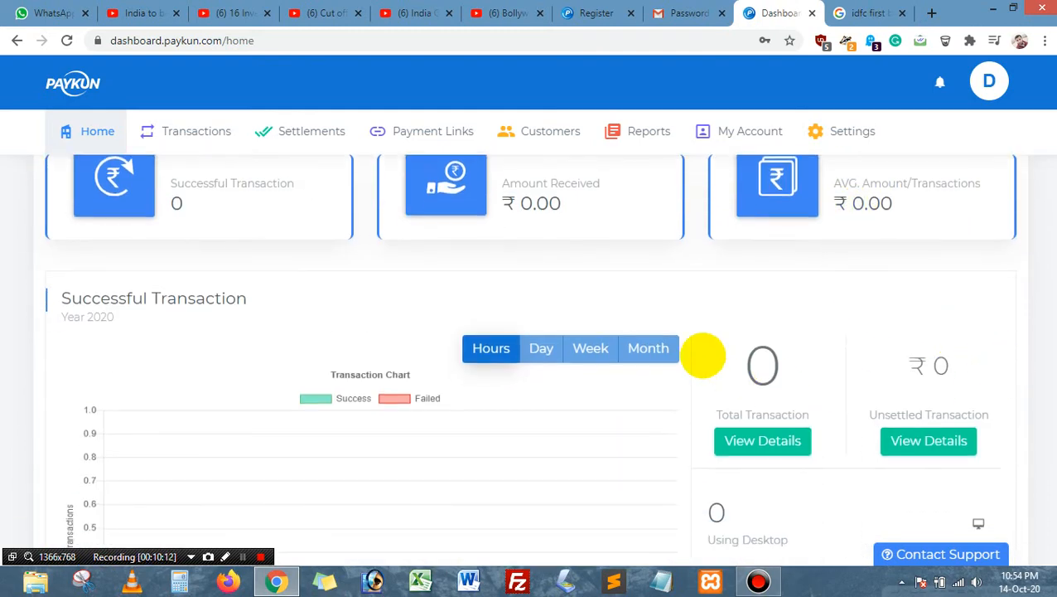
{"action": "scroll", "coordinate": [1026, 384], "scroll_direction": "up", "scroll_amount": 4}
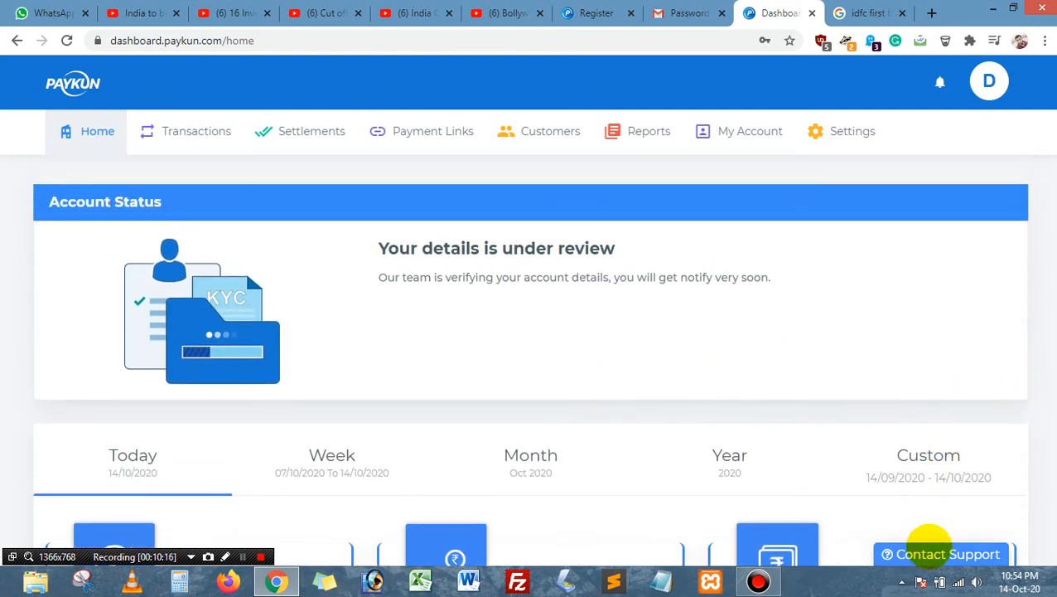
{"action": "left_click", "coordinate": [929, 551]}
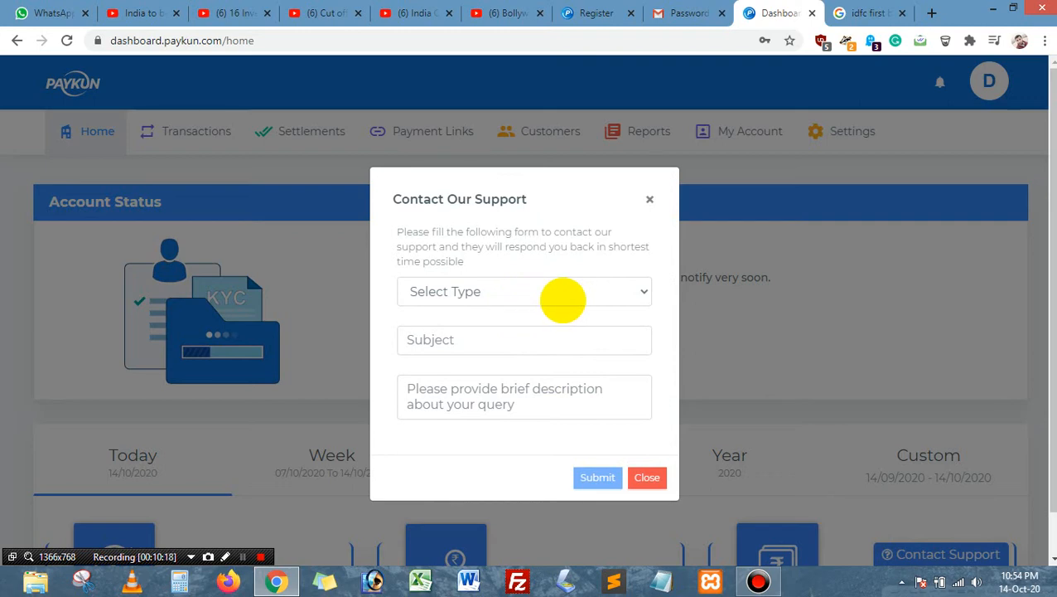
{"action": "left_click", "coordinate": [546, 295]}
{"action": "left_click", "coordinate": [534, 329]}
{"action": "left_click", "coordinate": [541, 292]}
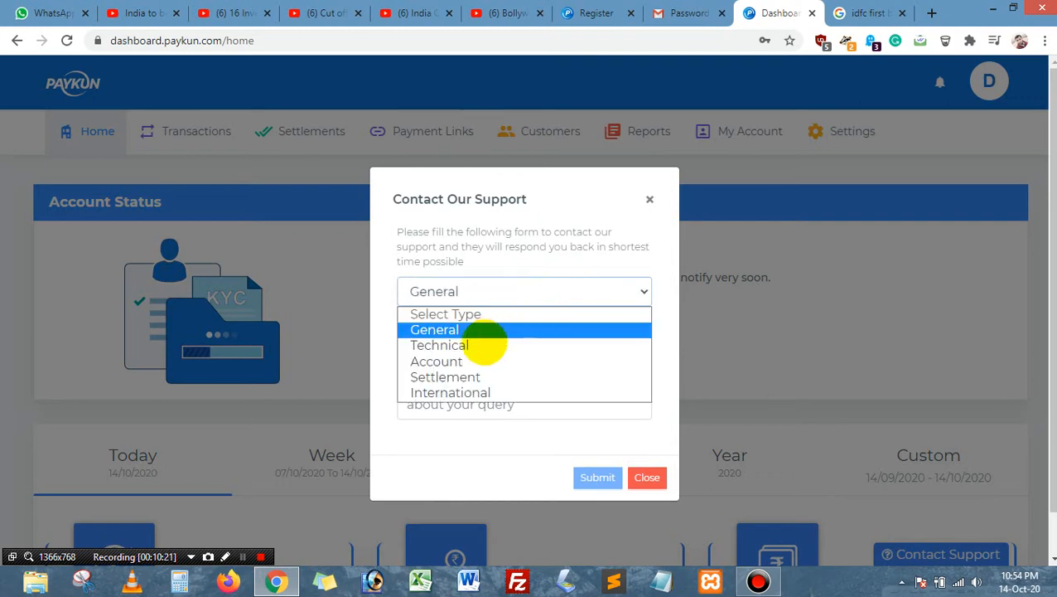
{"action": "left_click", "coordinate": [485, 345]}
{"action": "left_click", "coordinate": [484, 298]}
{"action": "left_click", "coordinate": [451, 362]}
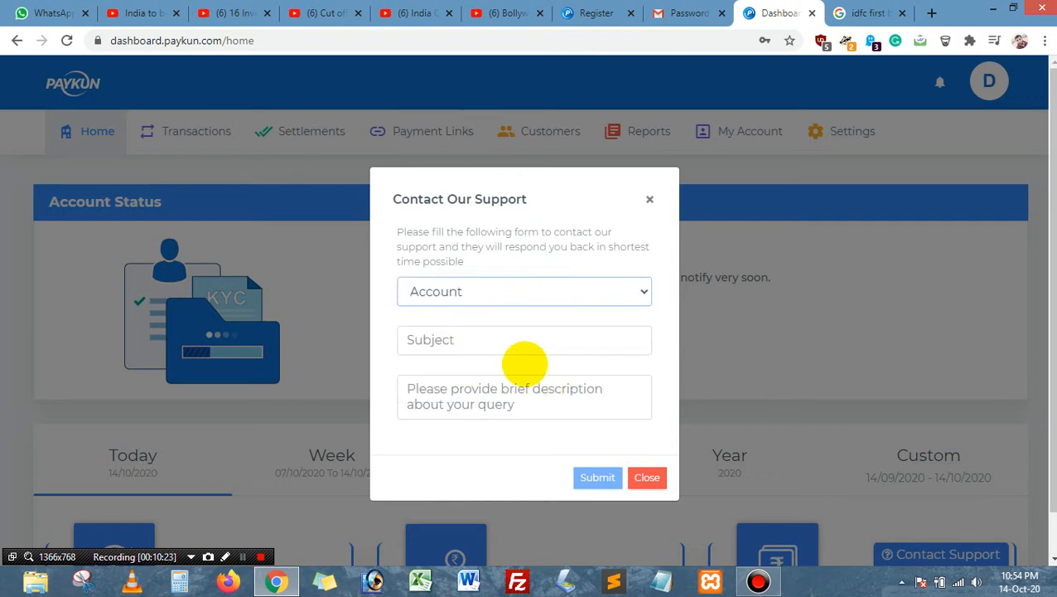
{"action": "left_click", "coordinate": [498, 292]}
{"action": "left_click", "coordinate": [463, 377]}
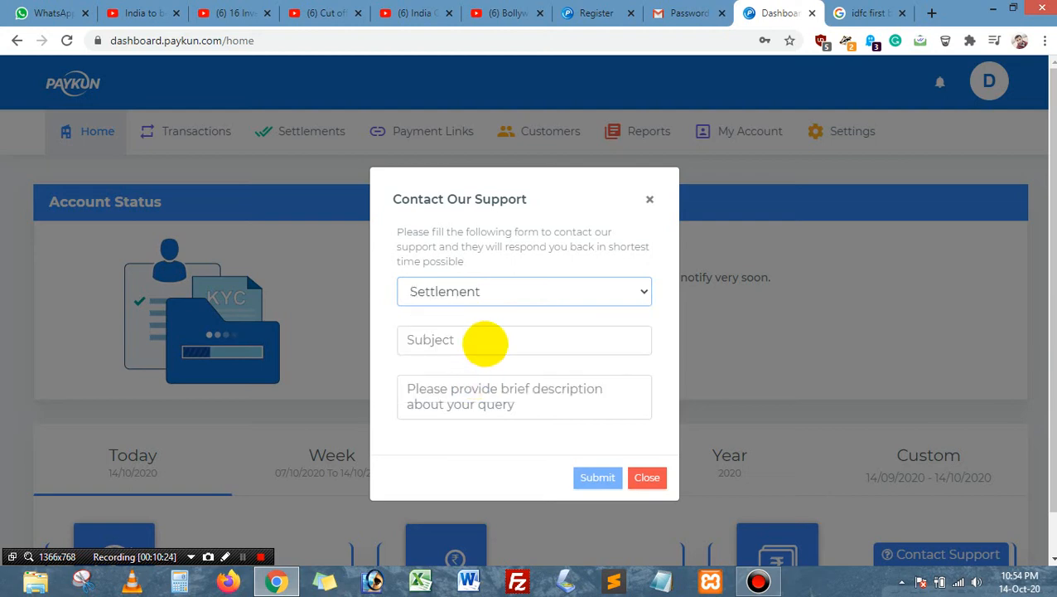
{"action": "left_click", "coordinate": [485, 339]}
{"action": "type", "text": "opop"}
{"action": "left_click", "coordinate": [472, 394]}
{"action": "type", "text": "op"}
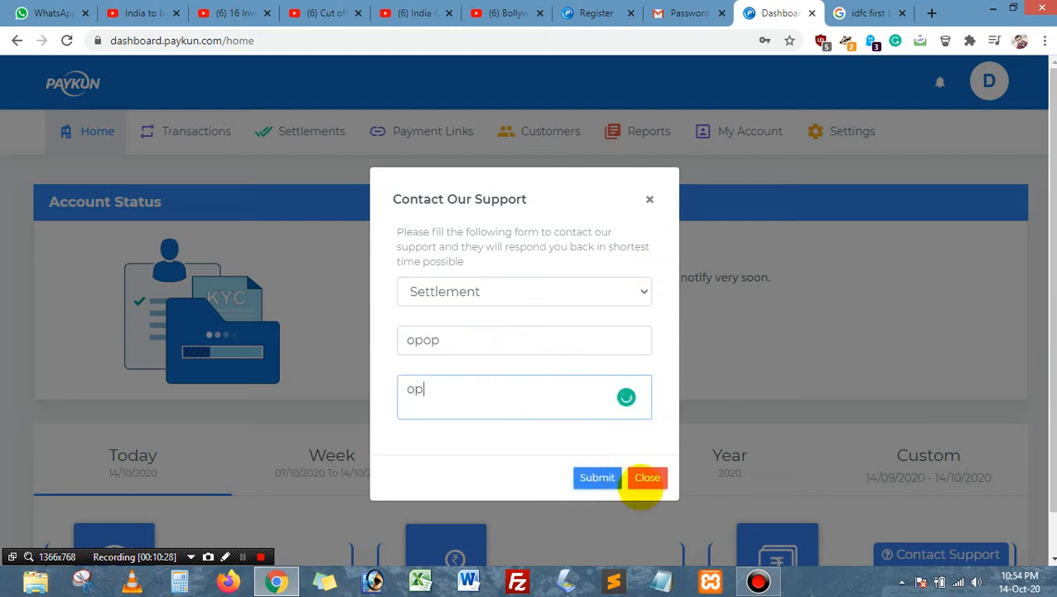
{"action": "left_click", "coordinate": [646, 478]}
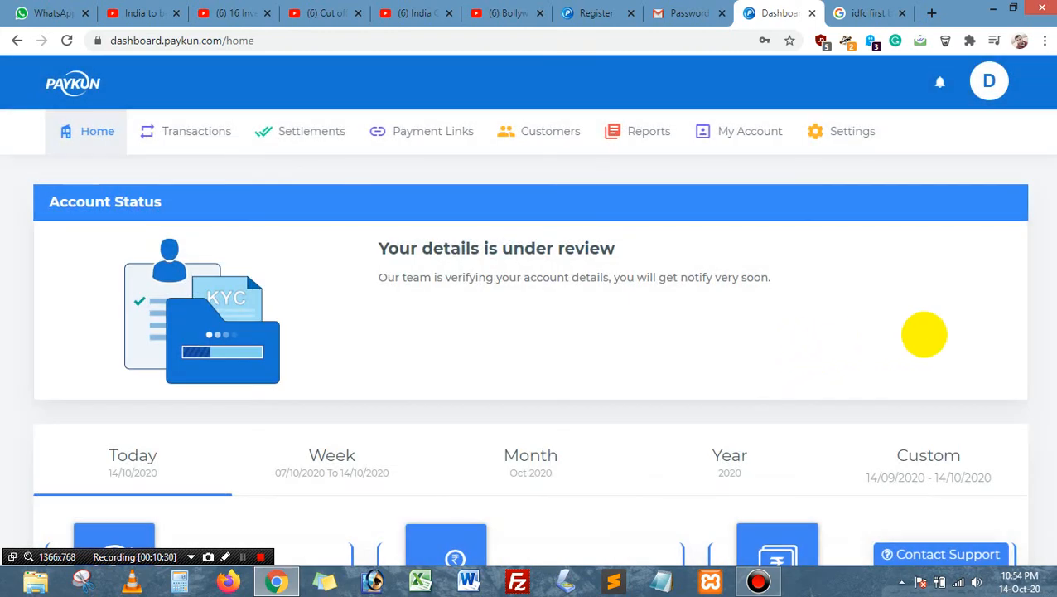
Step: Highlight the 'under review' account status heading on the Home dashboard
{"action": "scroll", "coordinate": [684, 406], "scroll_direction": "down", "scroll_amount": 2}
{"action": "scroll", "coordinate": [498, 354], "scroll_direction": "up", "scroll_amount": 2}
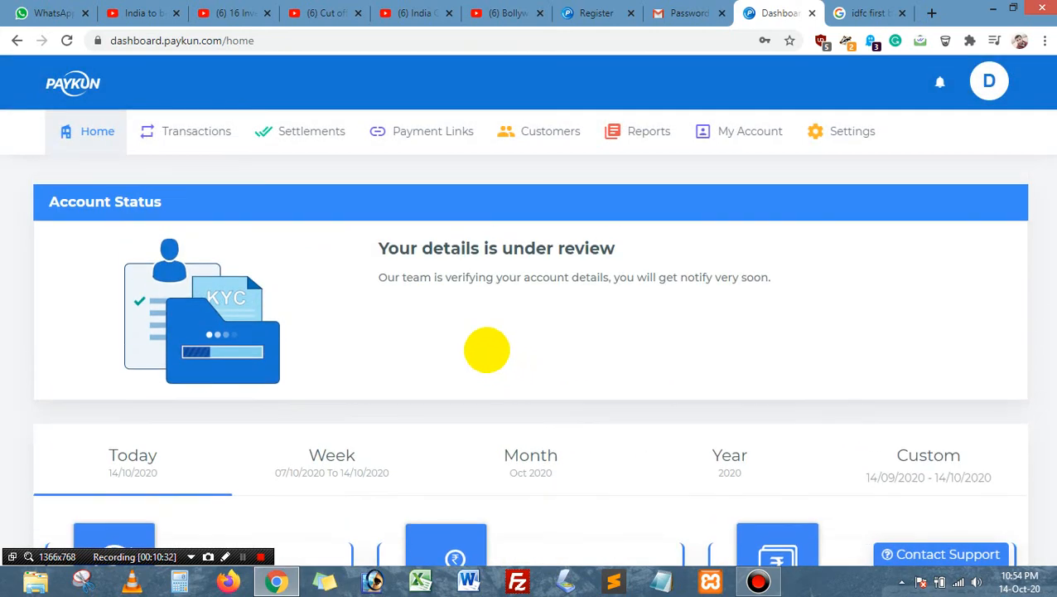
{"action": "left_click_drag", "start_coordinate": [386, 250], "coordinate": [767, 251]}
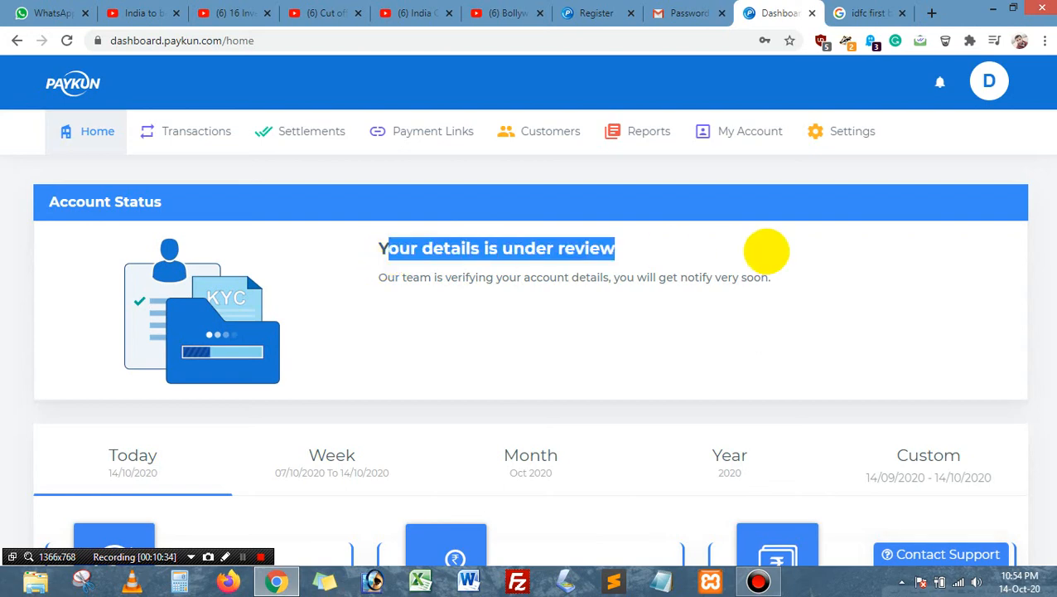
{"action": "left_click", "coordinate": [763, 277]}
{"action": "scroll", "coordinate": [573, 296], "scroll_direction": "down", "scroll_amount": 3}
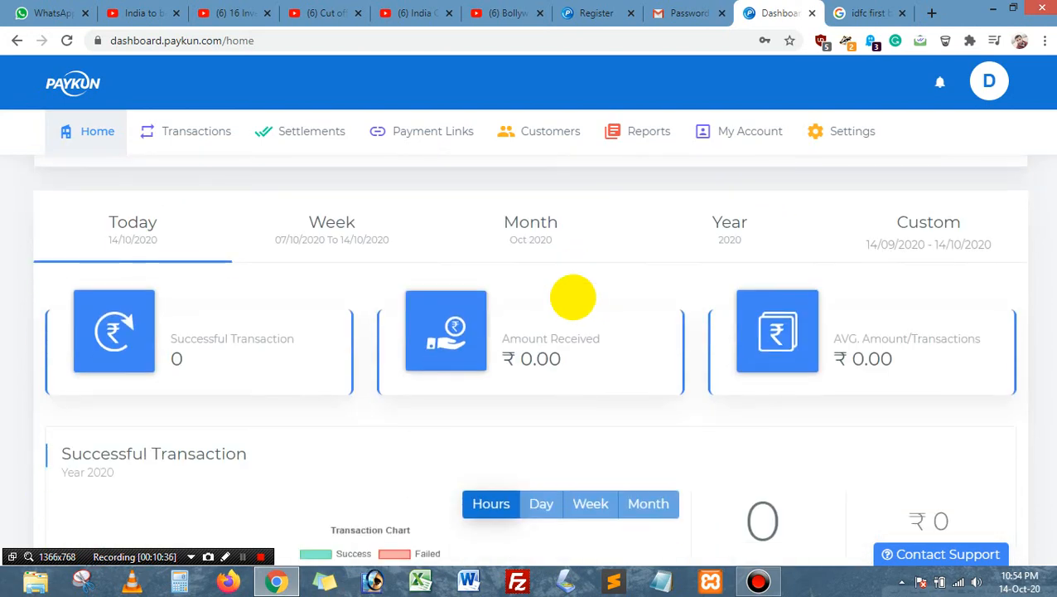
{"action": "scroll", "coordinate": [572, 297], "scroll_direction": "down", "scroll_amount": 5}
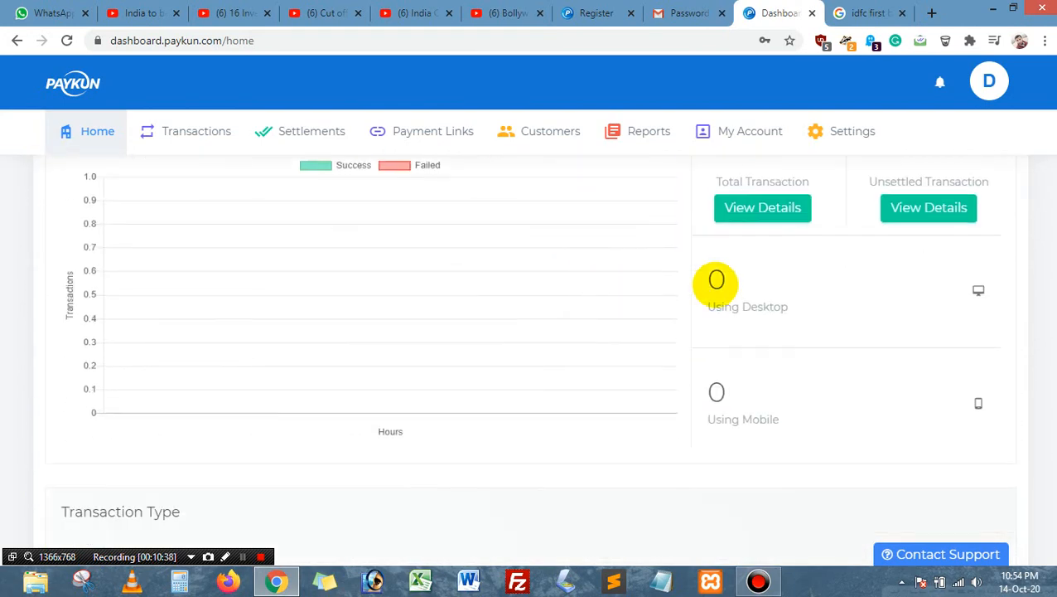
{"action": "scroll", "coordinate": [545, 388], "scroll_direction": "up", "scroll_amount": 5}
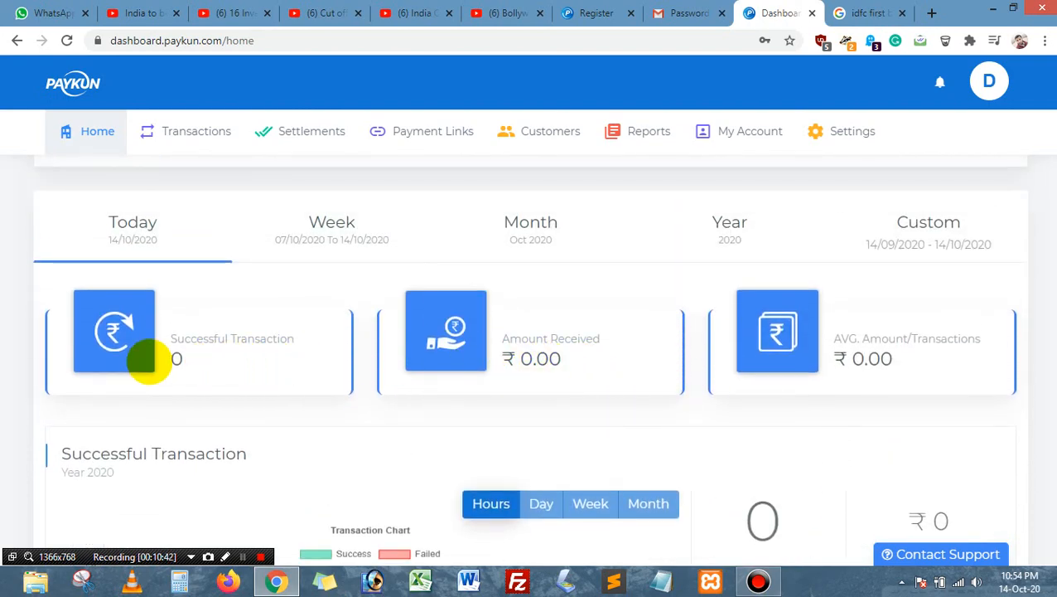
Step: Highlight the Successful Transaction count, Amount Received and average-per-transaction values, then scroll the dashboard
{"action": "left_click_drag", "start_coordinate": [164, 360], "coordinate": [212, 362]}
{"action": "left_click_drag", "start_coordinate": [518, 354], "coordinate": [650, 356]}
{"action": "left_click_drag", "start_coordinate": [836, 357], "coordinate": [930, 361]}
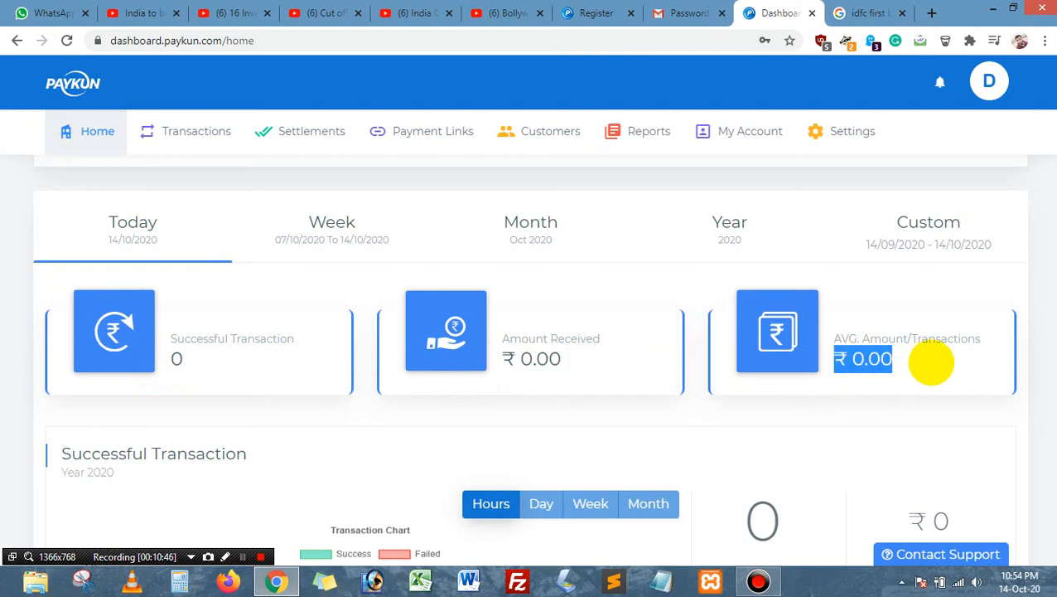
{"action": "scroll", "coordinate": [929, 361], "scroll_direction": "down", "scroll_amount": 1}
{"action": "scroll", "coordinate": [930, 360], "scroll_direction": "up", "scroll_amount": 2}
{"action": "left_click", "coordinate": [816, 346]}
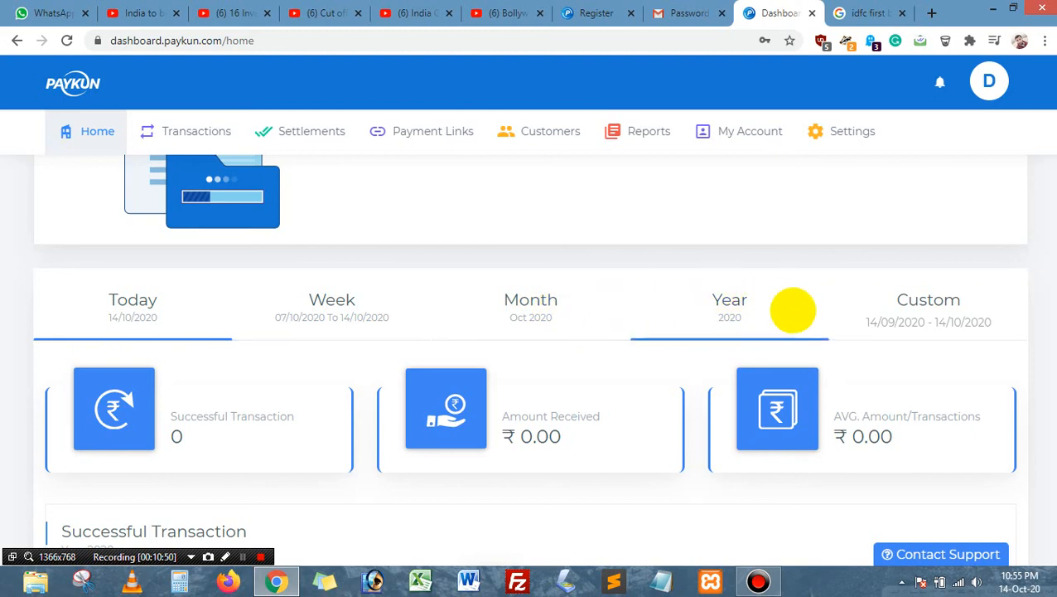
{"action": "scroll", "coordinate": [362, 349], "scroll_direction": "down", "scroll_amount": 3}
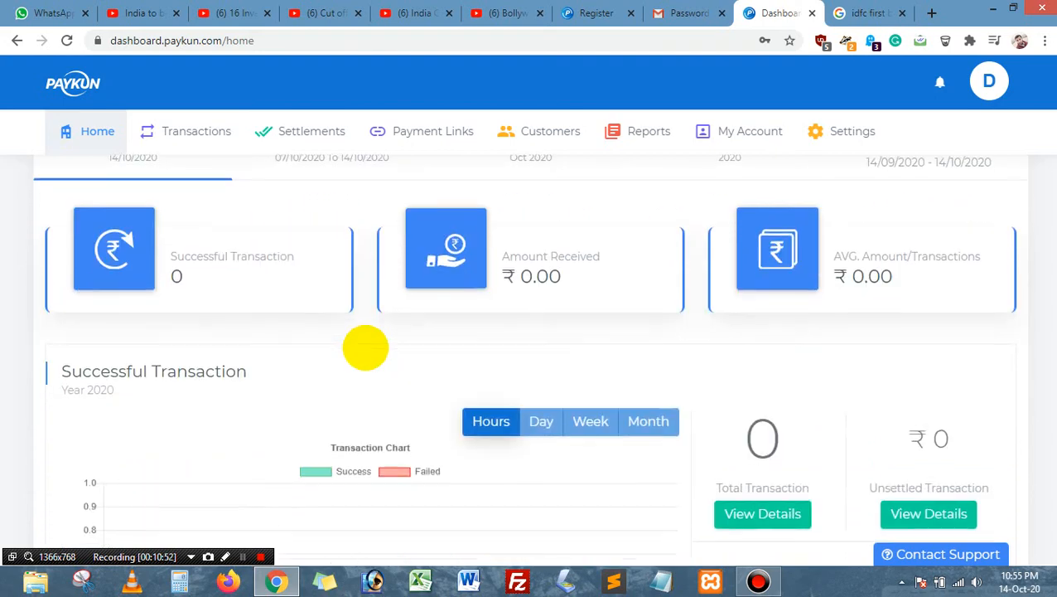
{"action": "scroll", "coordinate": [590, 340], "scroll_direction": "down", "scroll_amount": 4}
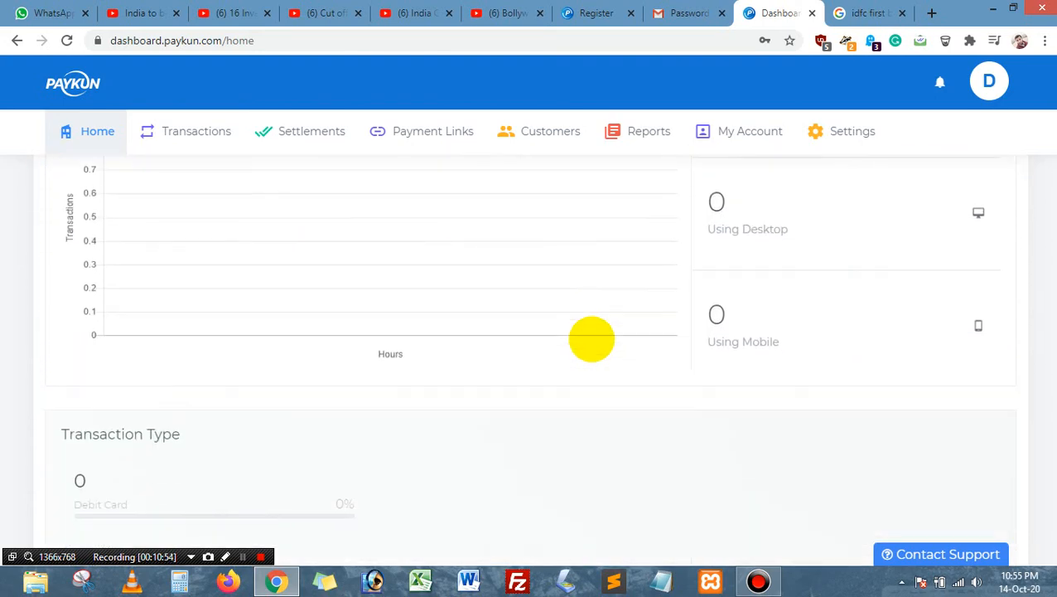
{"action": "scroll", "coordinate": [693, 307], "scroll_direction": "up", "scroll_amount": 1}
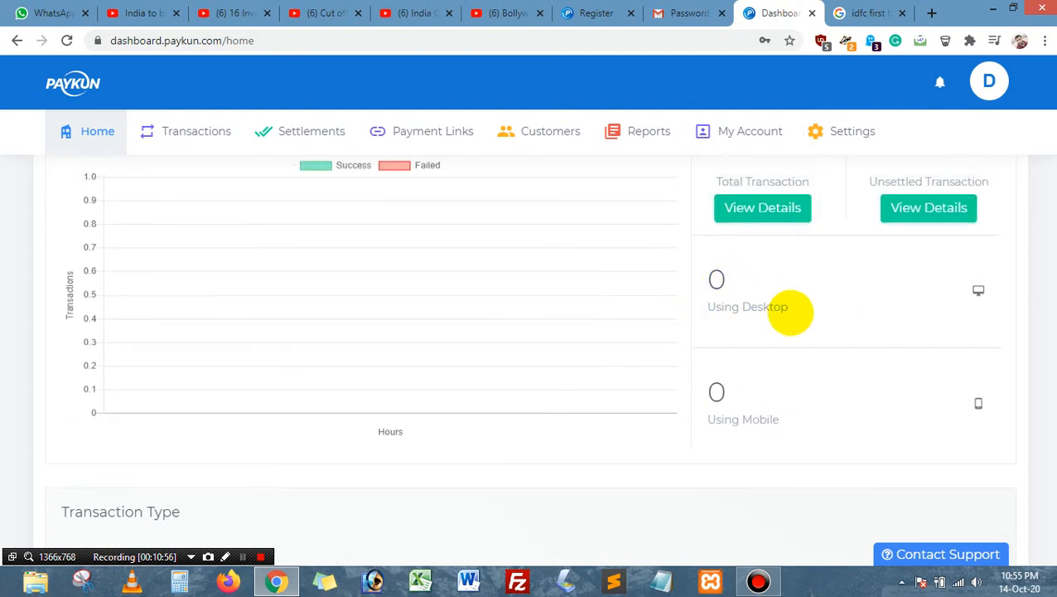
{"action": "scroll", "coordinate": [769, 390], "scroll_direction": "down", "scroll_amount": 1}
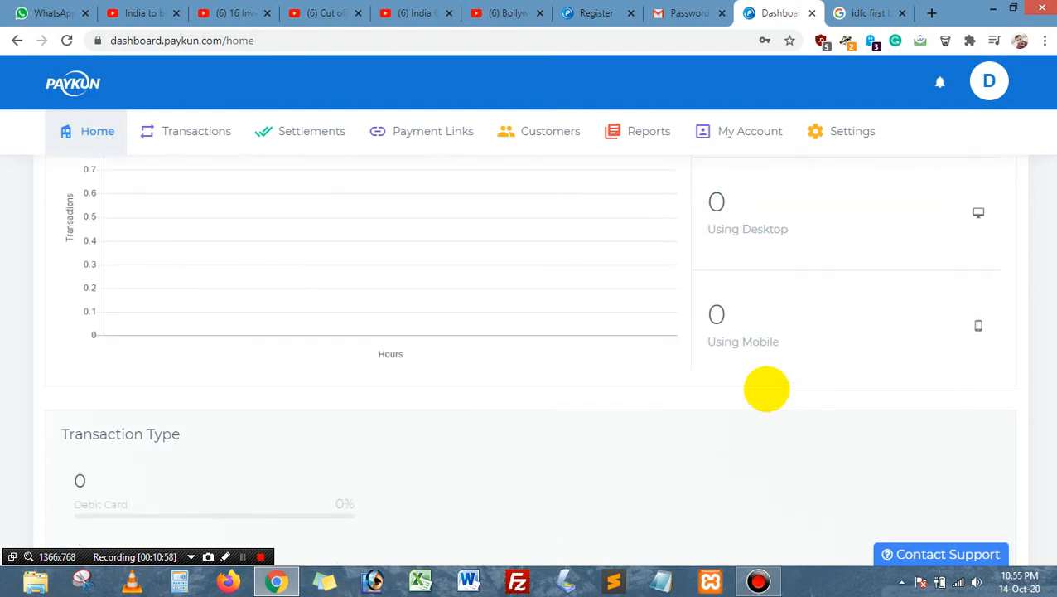
{"action": "scroll", "coordinate": [583, 391], "scroll_direction": "down", "scroll_amount": 8}
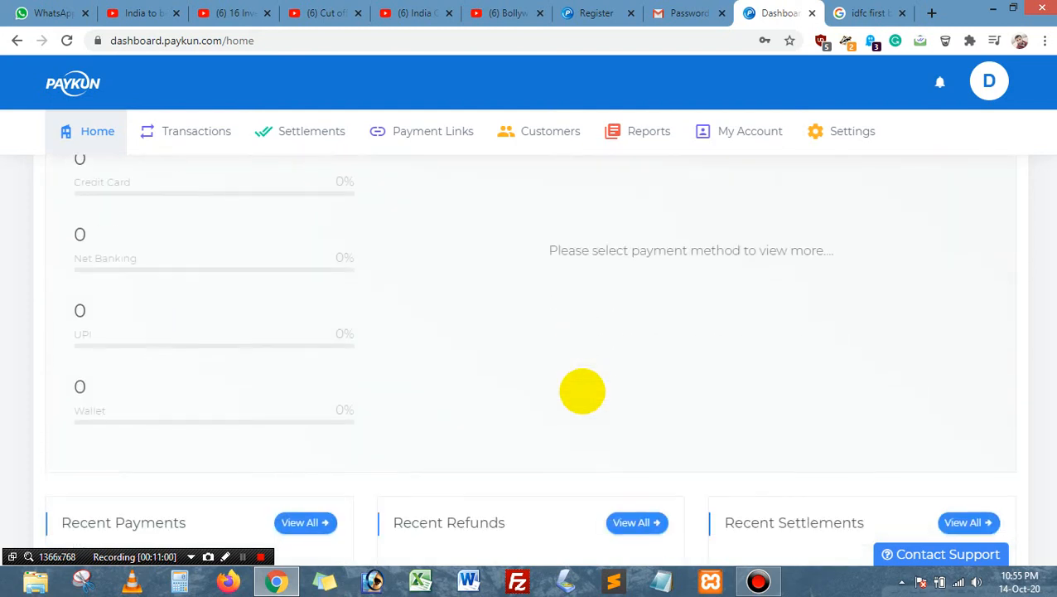
{"action": "scroll", "coordinate": [583, 390], "scroll_direction": "down", "scroll_amount": 1}
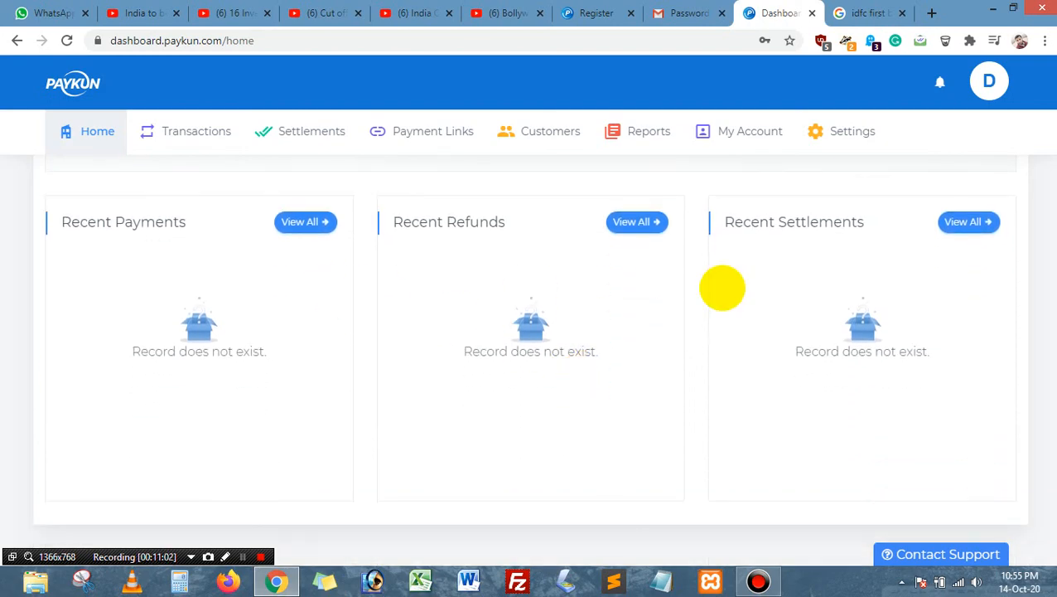
{"action": "scroll", "coordinate": [522, 354], "scroll_direction": "up", "scroll_amount": 10}
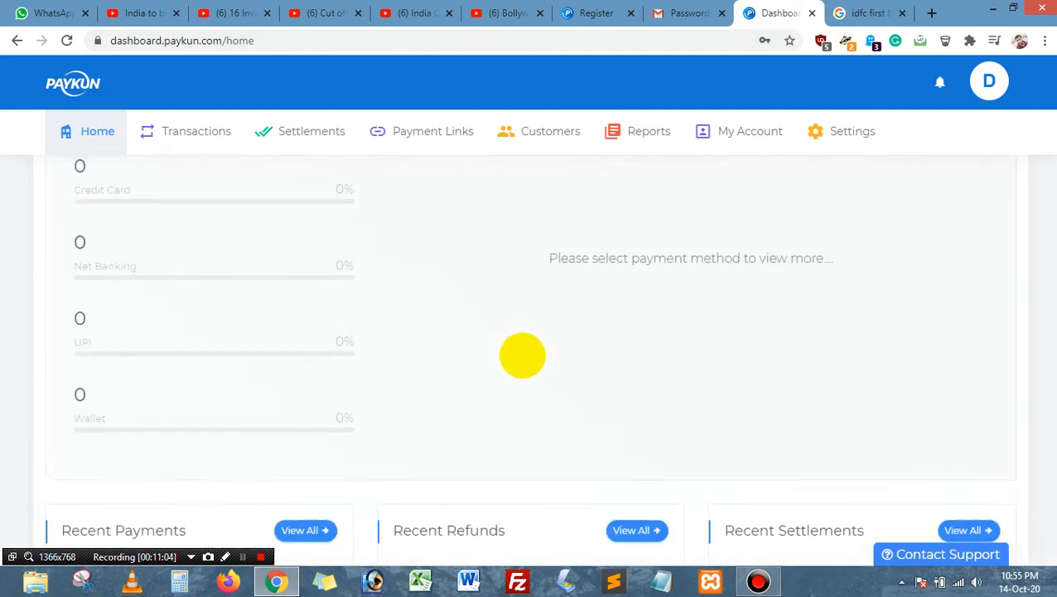
Step: Browse Transactions, then Settlements, showing no records for 15/09/2020 – 14/10/2020
{"action": "left_click", "coordinate": [191, 131]}
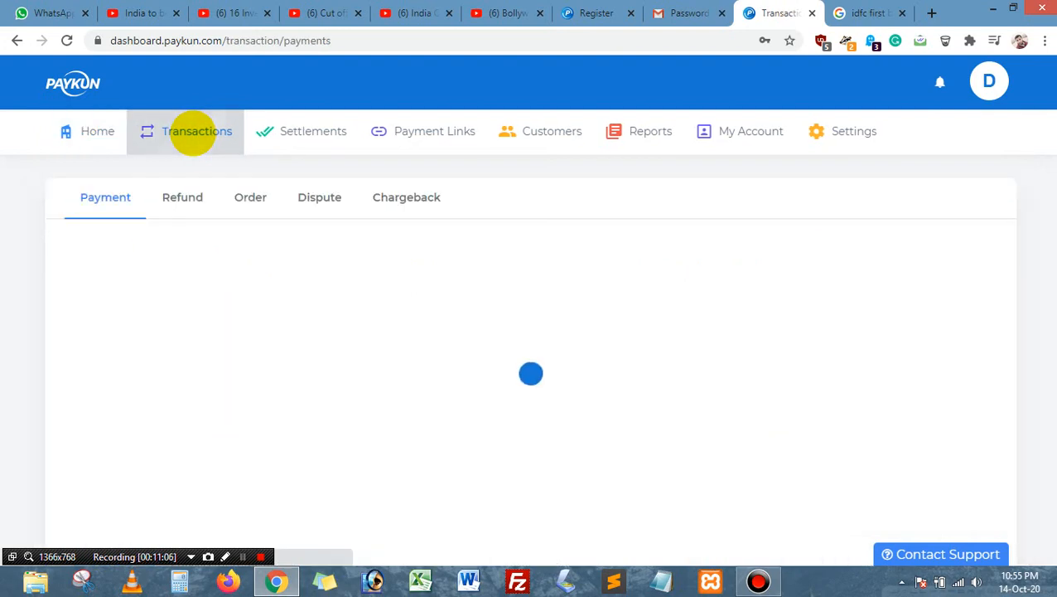
{"action": "scroll", "coordinate": [449, 370], "scroll_direction": "down", "scroll_amount": 3}
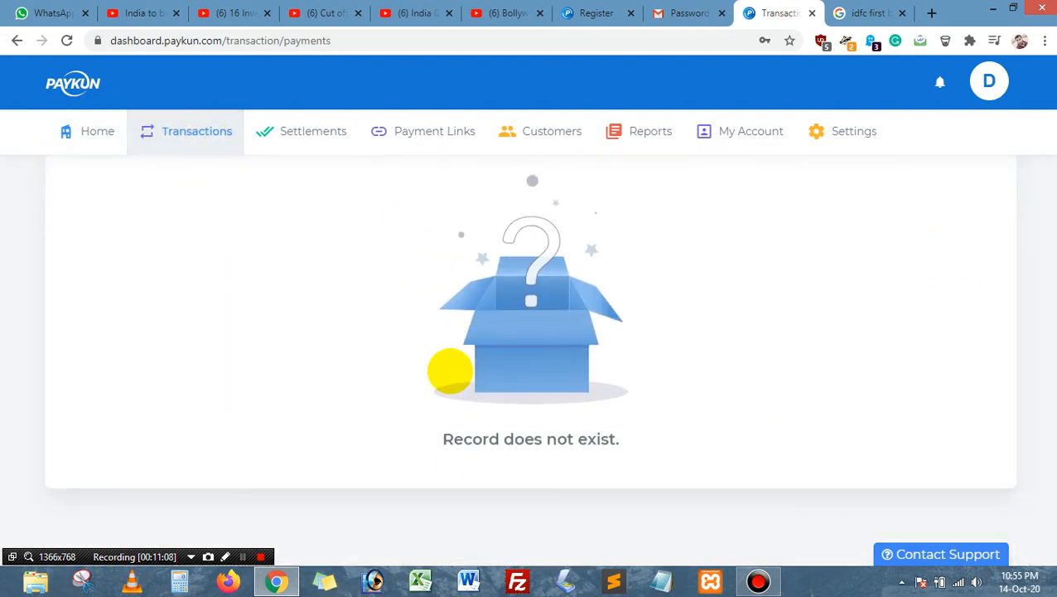
{"action": "scroll", "coordinate": [448, 371], "scroll_direction": "up", "scroll_amount": 3}
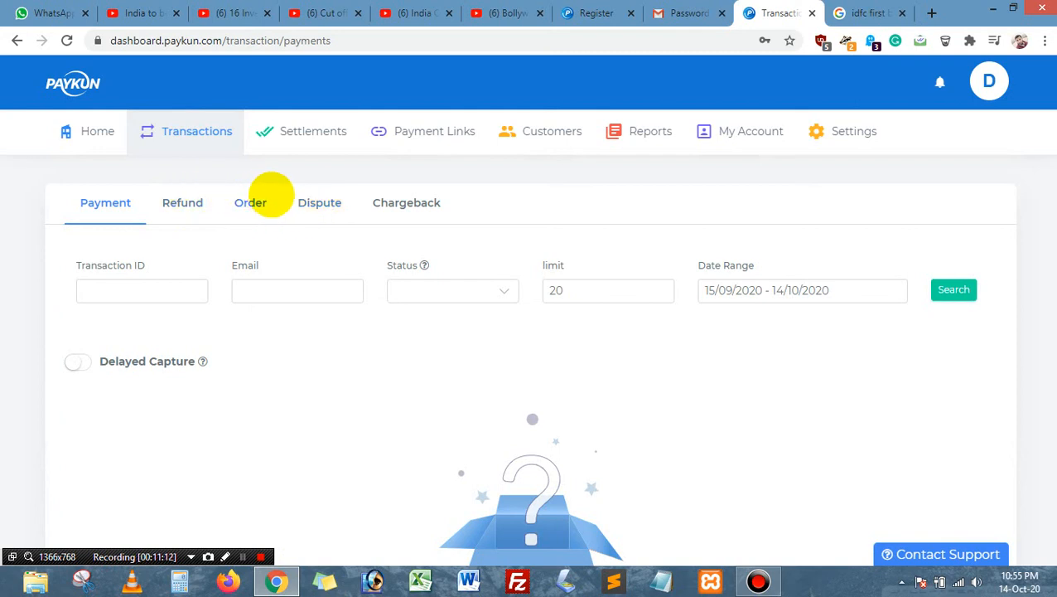
{"action": "left_click", "coordinate": [314, 130]}
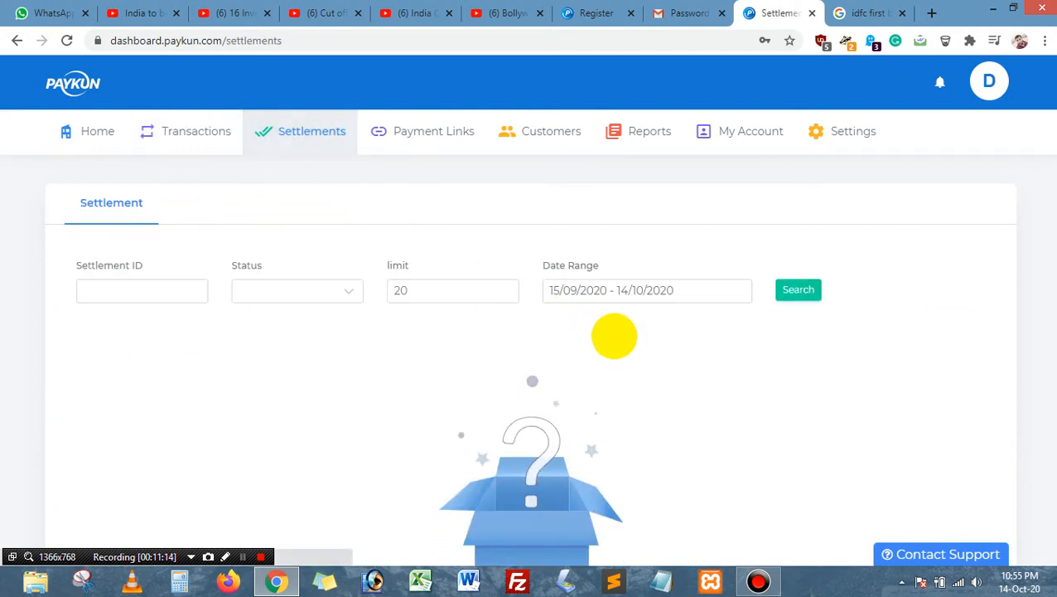
{"action": "scroll", "coordinate": [612, 340], "scroll_direction": "down", "scroll_amount": 2}
{"action": "scroll", "coordinate": [590, 319], "scroll_direction": "up", "scroll_amount": 2}
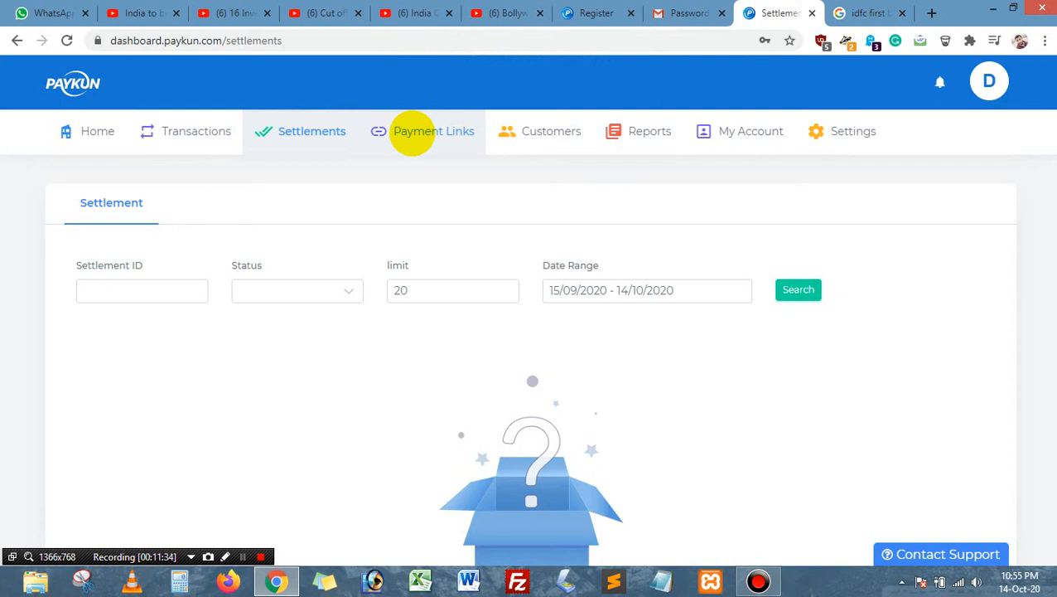
Step: Open Payment Links, begin editing the master payment link, then cancel the edit
{"action": "left_click", "coordinate": [414, 133]}
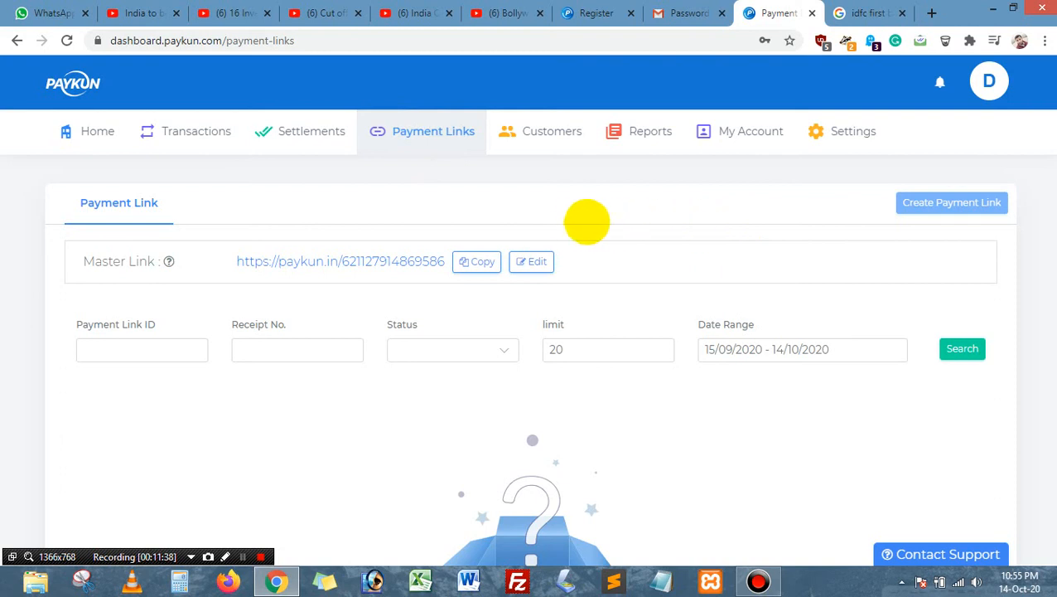
{"action": "left_click", "coordinate": [537, 263]}
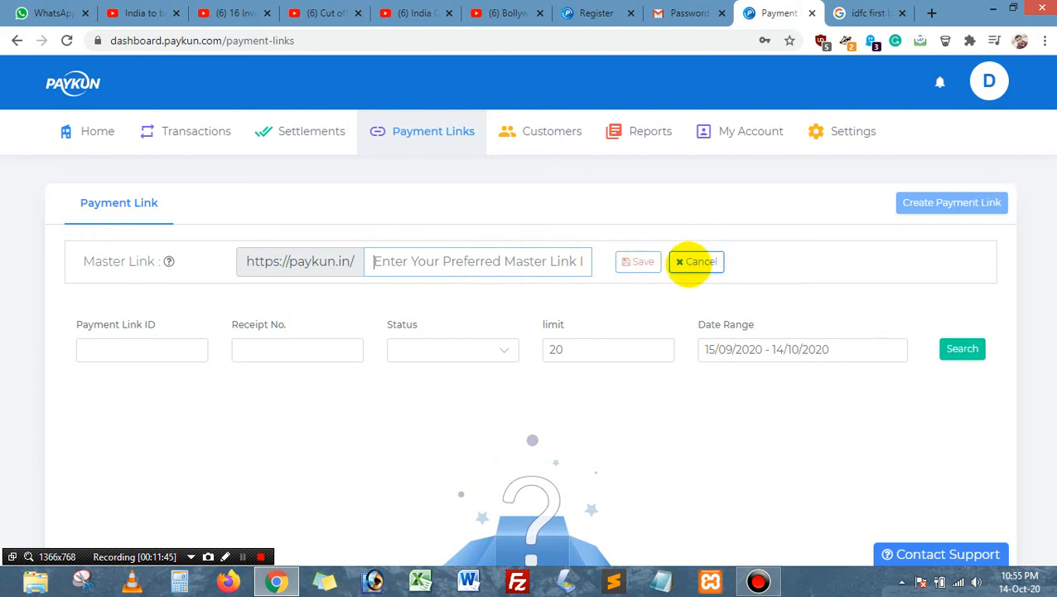
{"action": "left_click", "coordinate": [694, 262]}
{"action": "scroll", "coordinate": [703, 307], "scroll_direction": "down", "scroll_amount": 3}
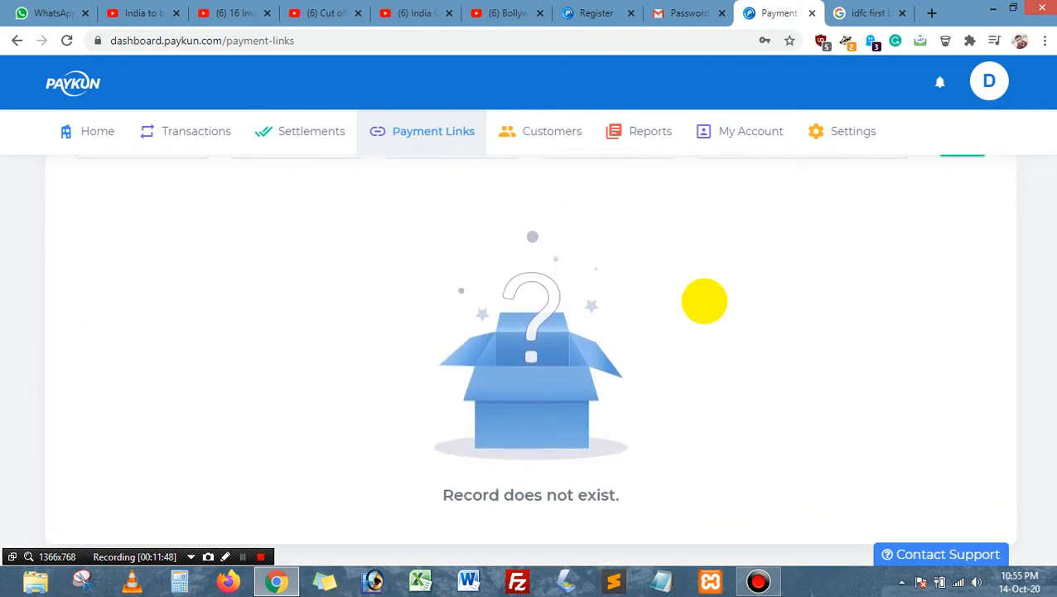
{"action": "scroll", "coordinate": [703, 300], "scroll_direction": "up", "scroll_amount": 3}
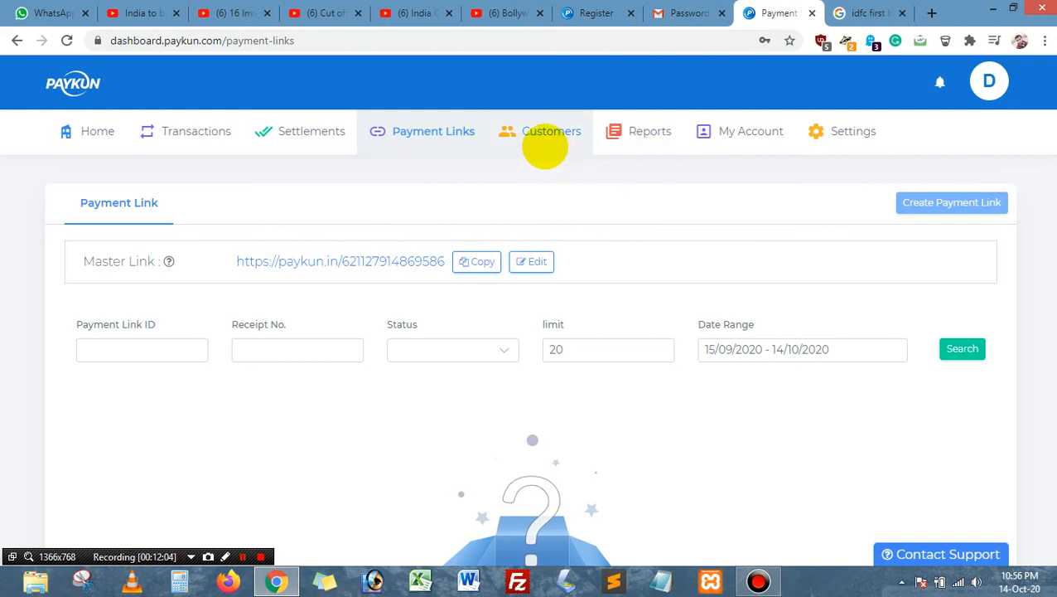
Step: View the empty Customers list with its search filters, then move on to Reports
{"action": "left_click", "coordinate": [545, 141]}
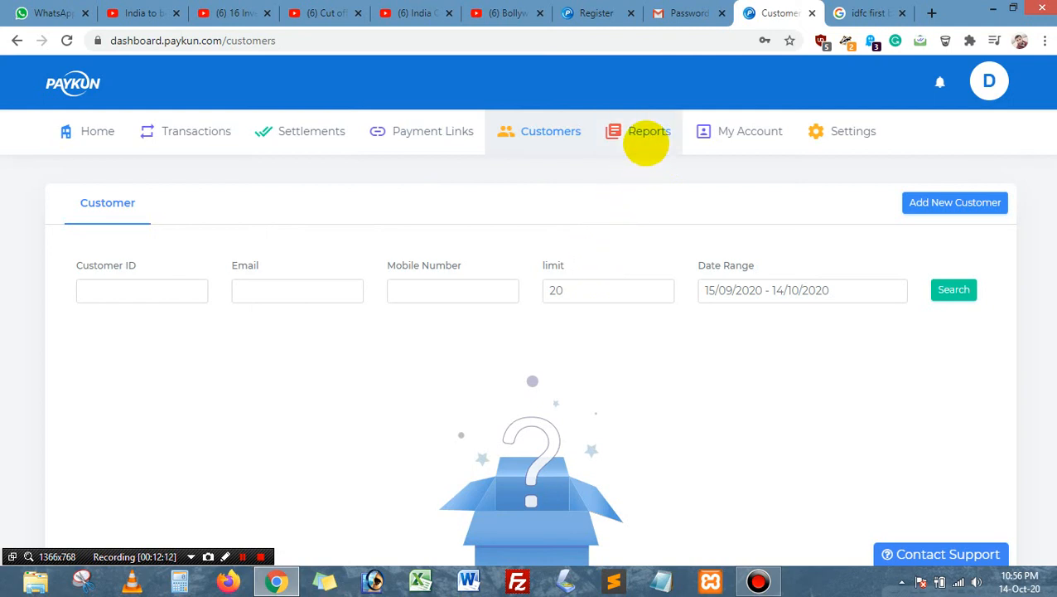
{"action": "scroll", "coordinate": [584, 391], "scroll_direction": "down", "scroll_amount": 3}
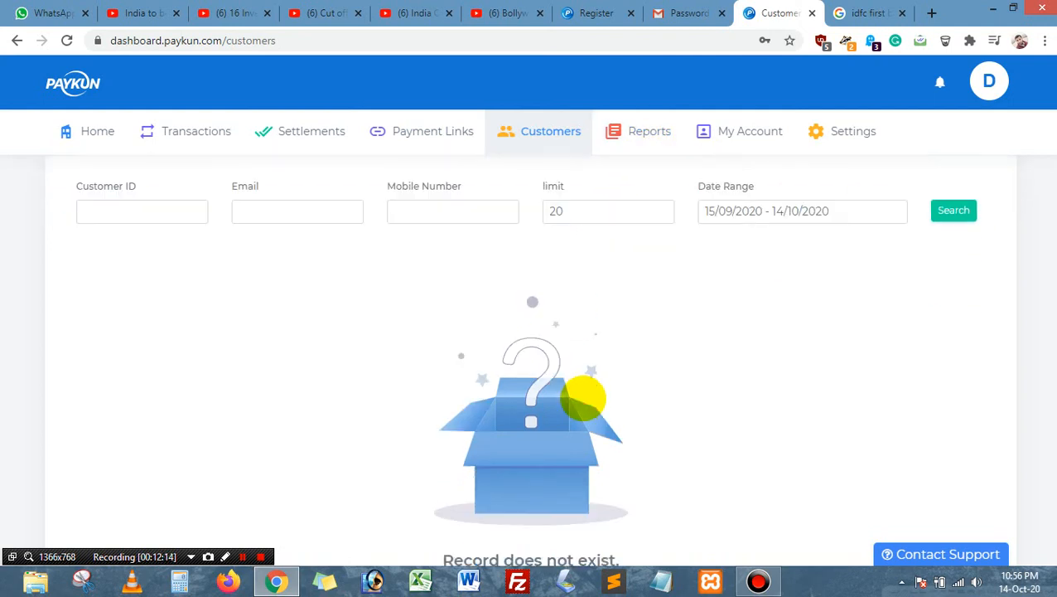
{"action": "scroll", "coordinate": [590, 373], "scroll_direction": "up", "scroll_amount": 3}
{"action": "scroll", "coordinate": [599, 356], "scroll_direction": "down", "scroll_amount": 3}
{"action": "scroll", "coordinate": [588, 298], "scroll_direction": "up", "scroll_amount": 3}
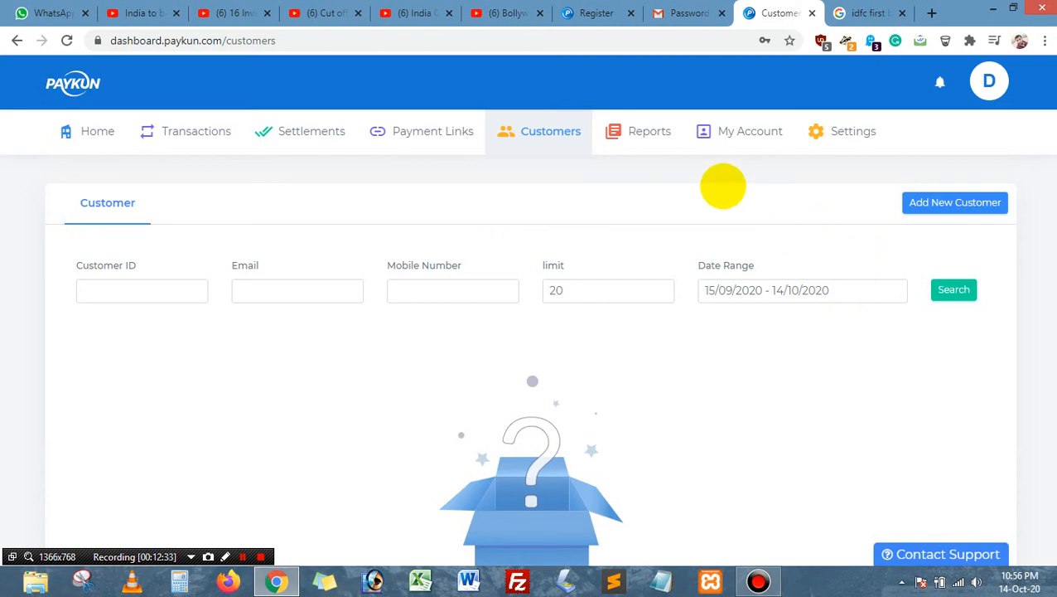
{"action": "left_click", "coordinate": [654, 135]}
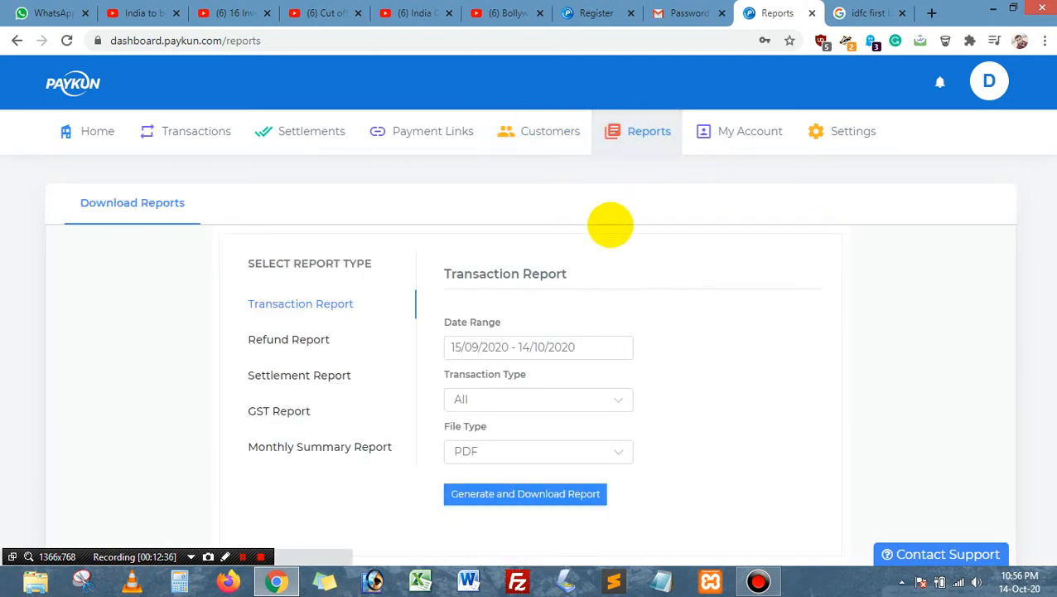
Step: Preview the Refund, Settlement, GST and Monthly Summary report options
{"action": "left_click", "coordinate": [266, 338]}
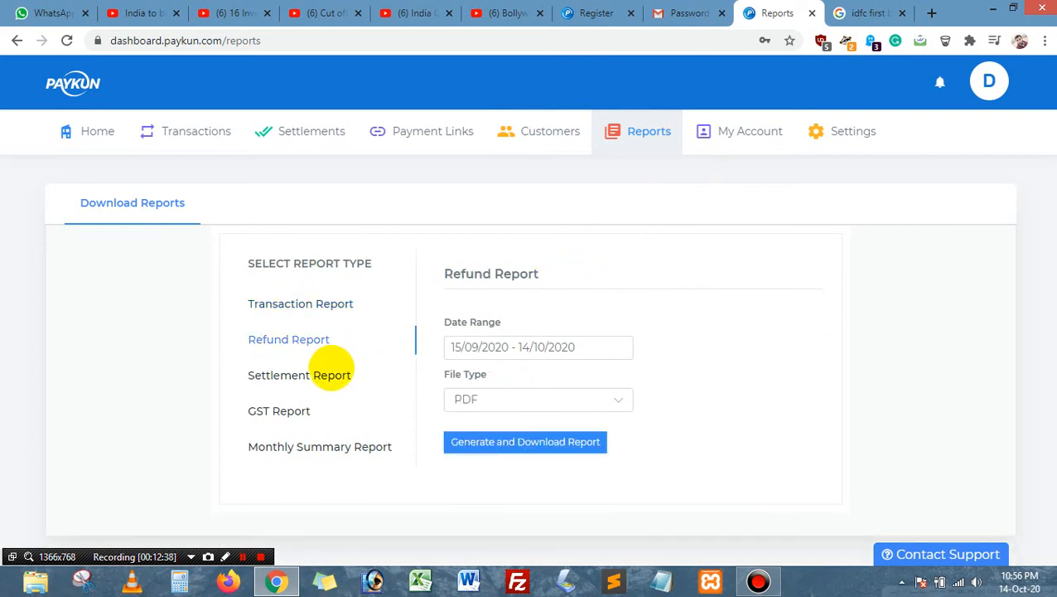
{"action": "left_click", "coordinate": [329, 371]}
{"action": "left_click", "coordinate": [285, 410]}
{"action": "left_click", "coordinate": [308, 446]}
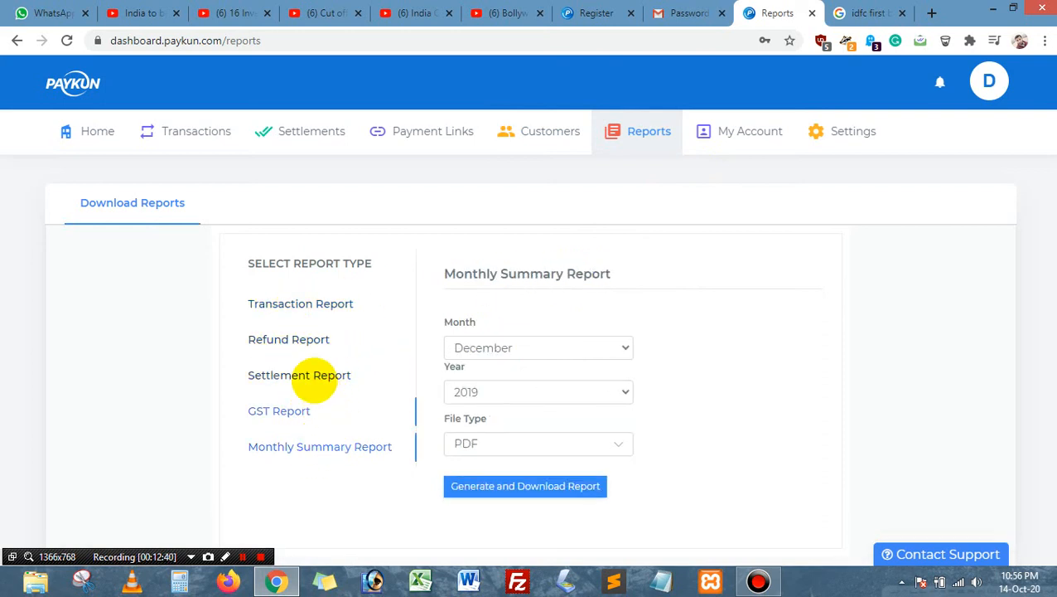
{"action": "scroll", "coordinate": [618, 385], "scroll_direction": "down", "scroll_amount": 2}
{"action": "scroll", "coordinate": [626, 373], "scroll_direction": "up", "scroll_amount": 2}
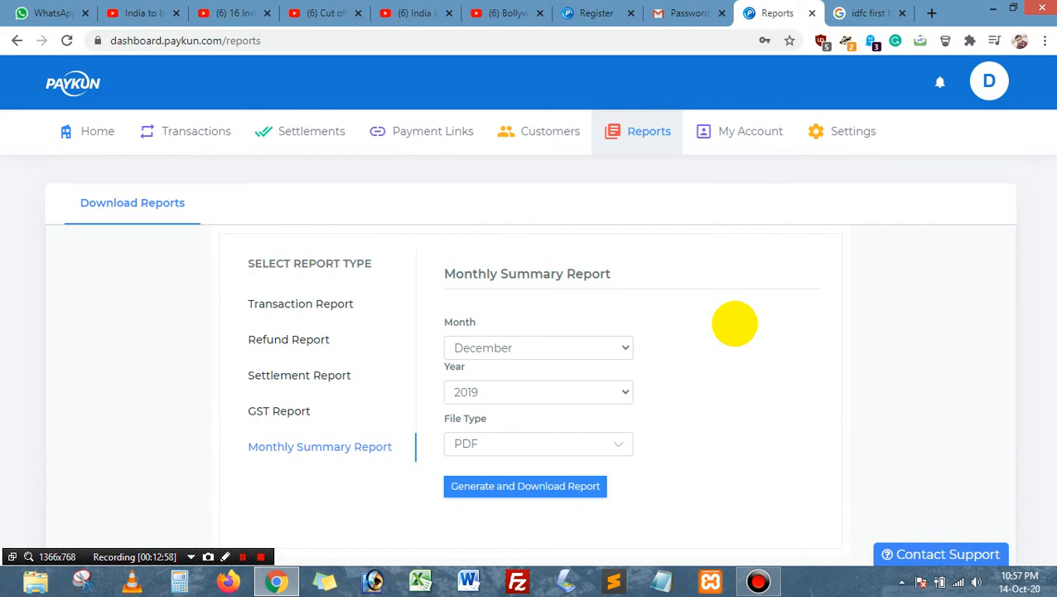
Step: Open Contact Support, view its request types, then close the dialog unsent
{"action": "left_click", "coordinate": [899, 552]}
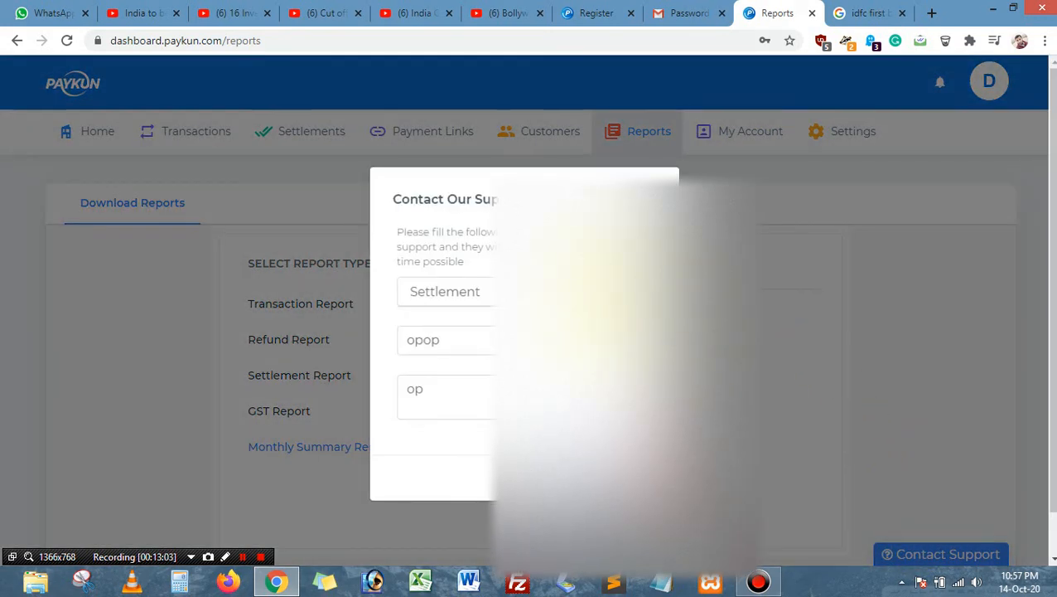
{"action": "left_click", "coordinate": [605, 291]}
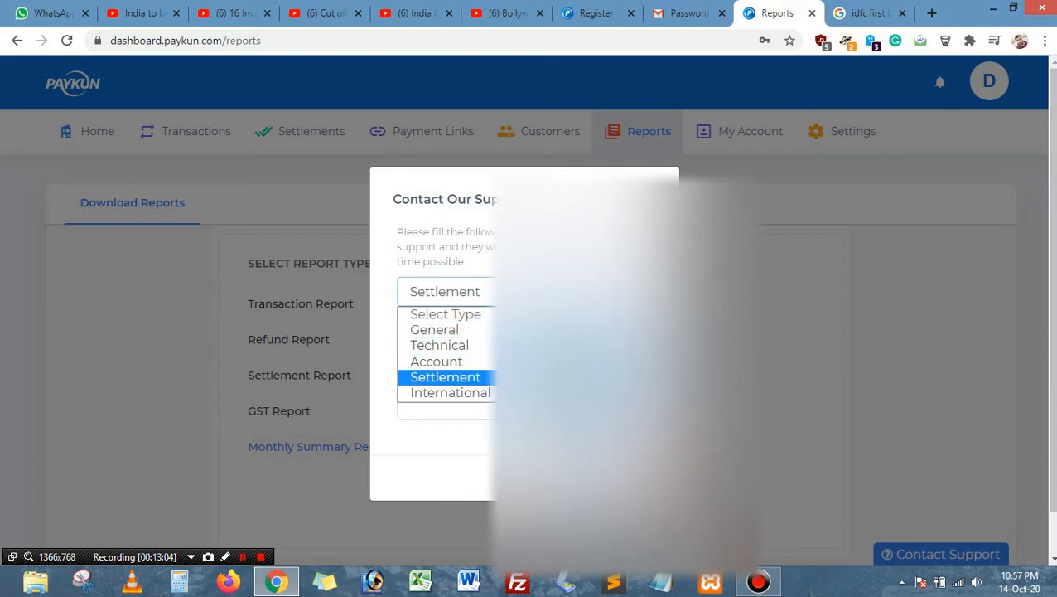
{"action": "left_click", "coordinate": [916, 495]}
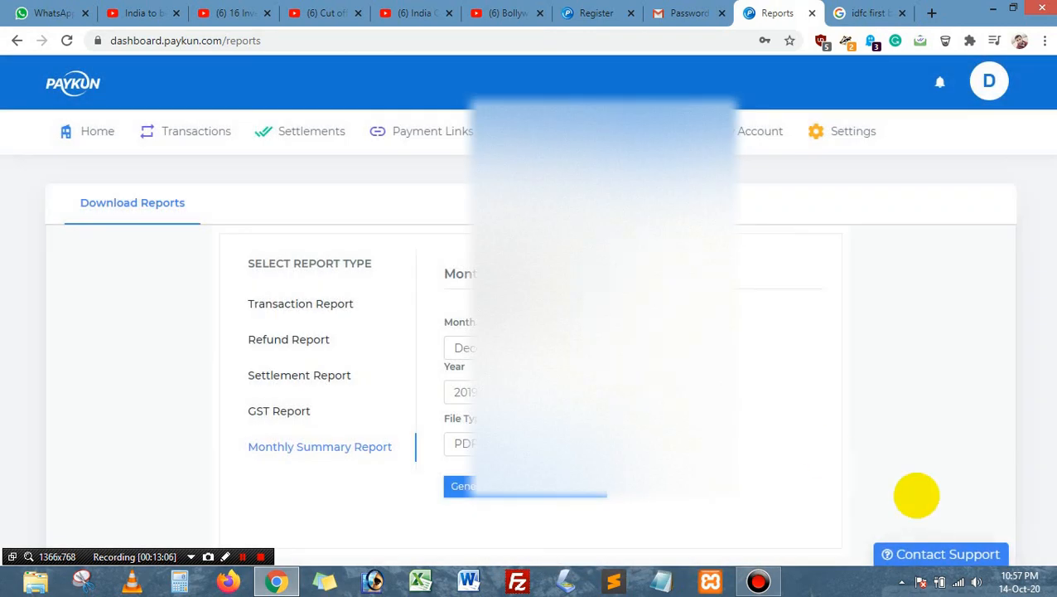
Step: Go from My Account to Settings notifications, then to Security showing no API key generated
{"action": "left_click", "coordinate": [750, 133]}
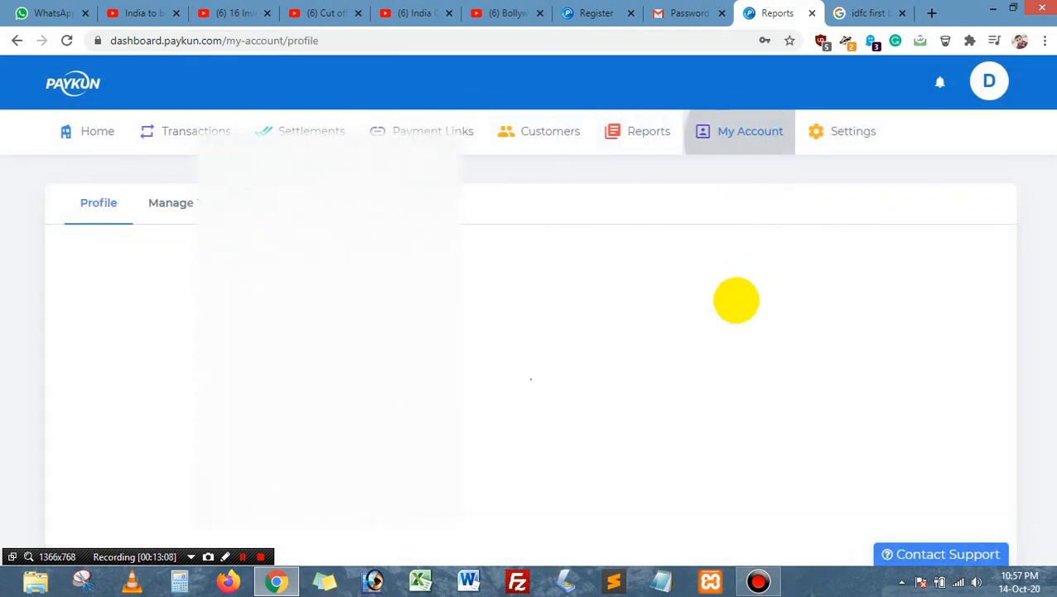
{"action": "scroll", "coordinate": [742, 319], "scroll_direction": "down", "scroll_amount": 5}
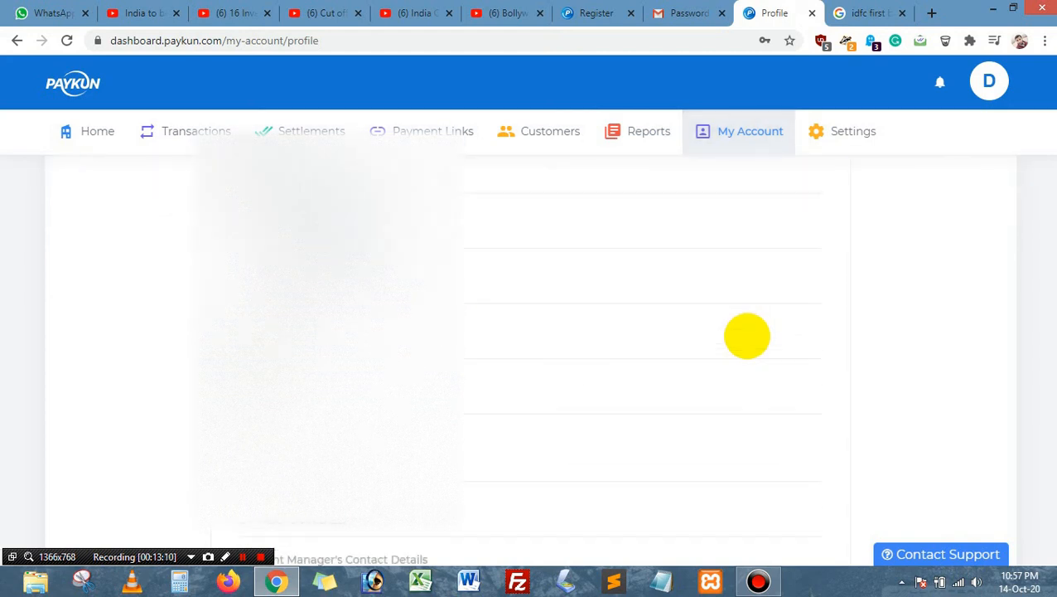
{"action": "scroll", "coordinate": [747, 336], "scroll_direction": "up", "scroll_amount": 5}
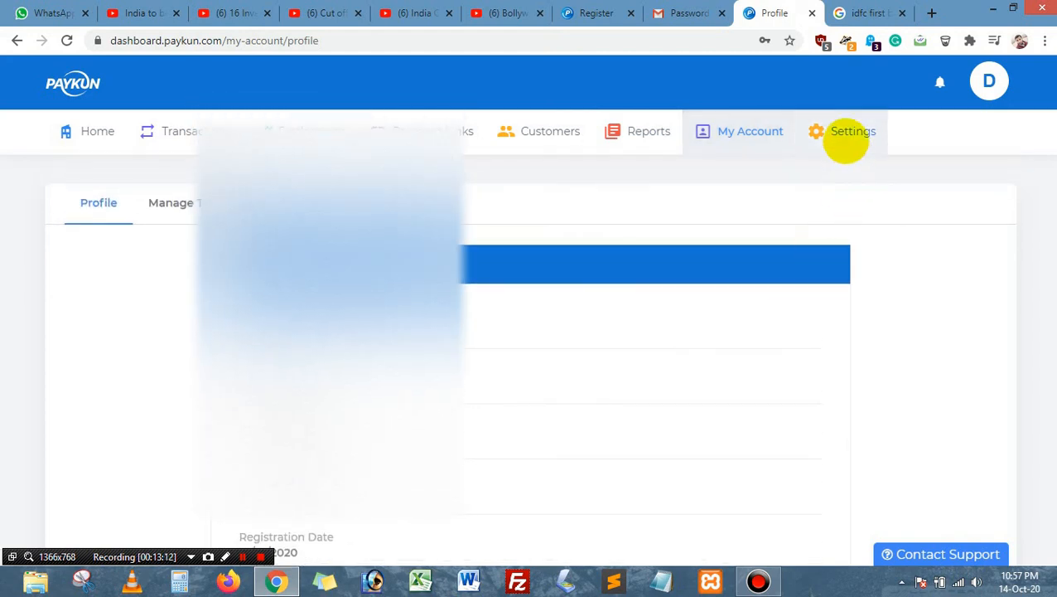
{"action": "left_click", "coordinate": [846, 141]}
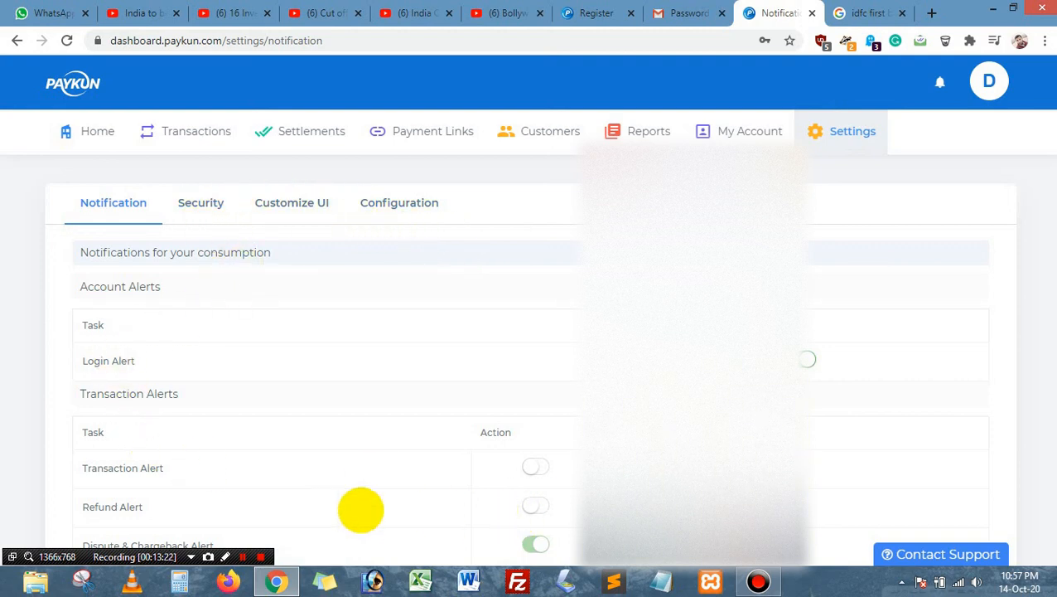
{"action": "scroll", "coordinate": [361, 509], "scroll_direction": "down", "scroll_amount": 1}
{"action": "scroll", "coordinate": [412, 409], "scroll_direction": "up", "scroll_amount": 1}
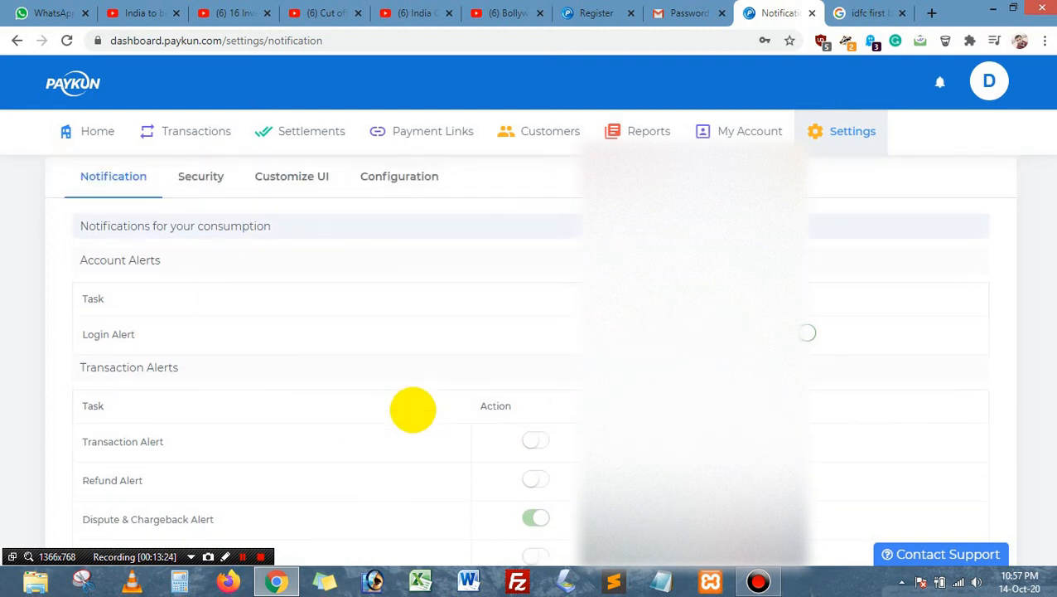
{"action": "left_click", "coordinate": [212, 203]}
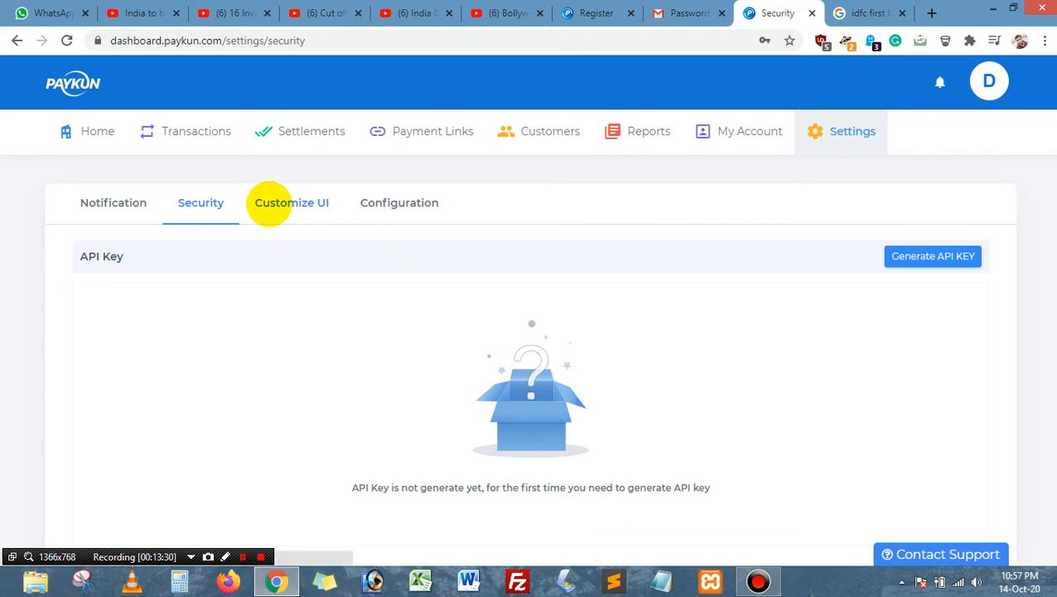
Step: Review the Customize UI theme colour, logo options and checkout payment-method preview
{"action": "left_click", "coordinate": [271, 204]}
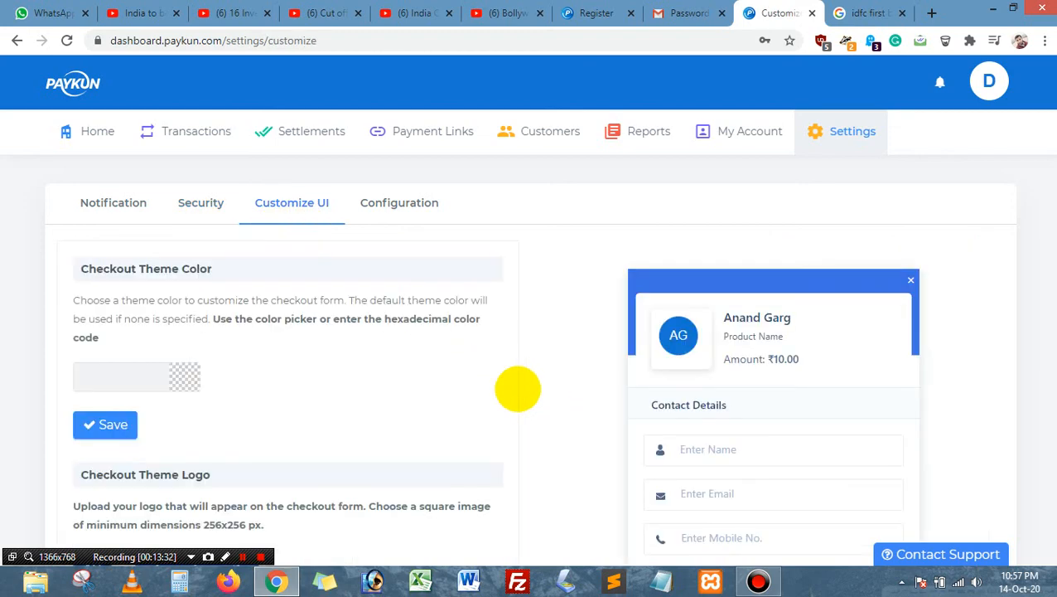
{"action": "scroll", "coordinate": [518, 386], "scroll_direction": "down", "scroll_amount": 2}
{"action": "scroll", "coordinate": [513, 390], "scroll_direction": "up", "scroll_amount": 1}
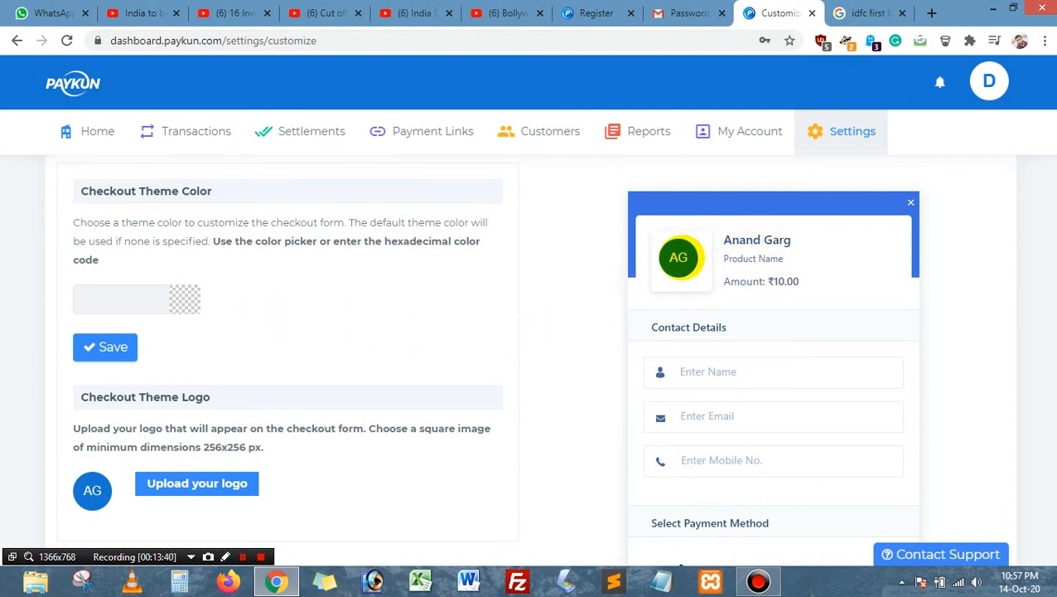
{"action": "scroll", "coordinate": [572, 344], "scroll_direction": "down", "scroll_amount": 3}
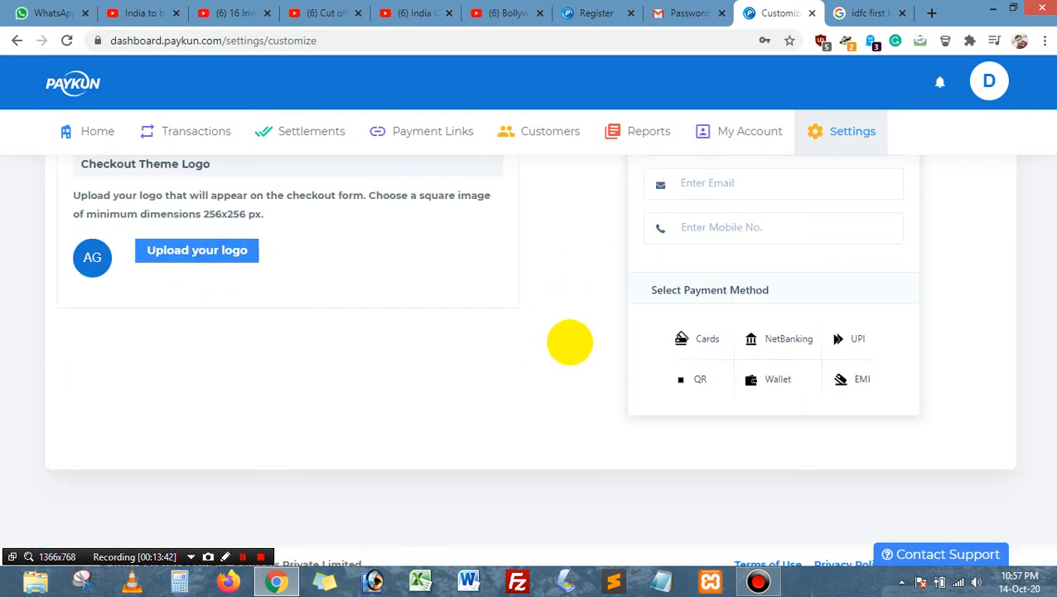
{"action": "scroll", "coordinate": [626, 347], "scroll_direction": "up", "scroll_amount": 1}
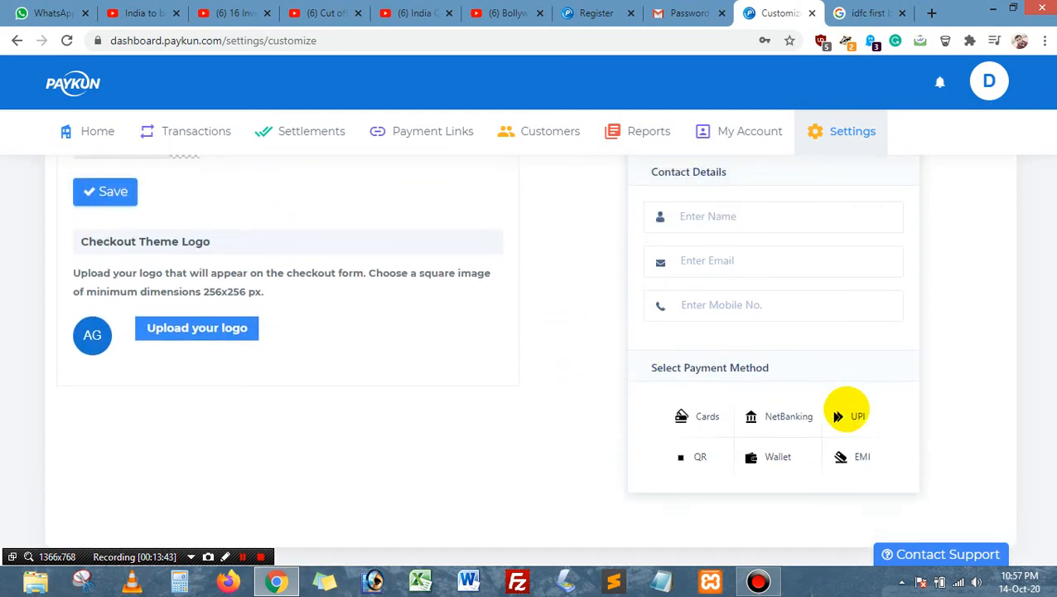
{"action": "scroll", "coordinate": [834, 354], "scroll_direction": "up", "scroll_amount": 2}
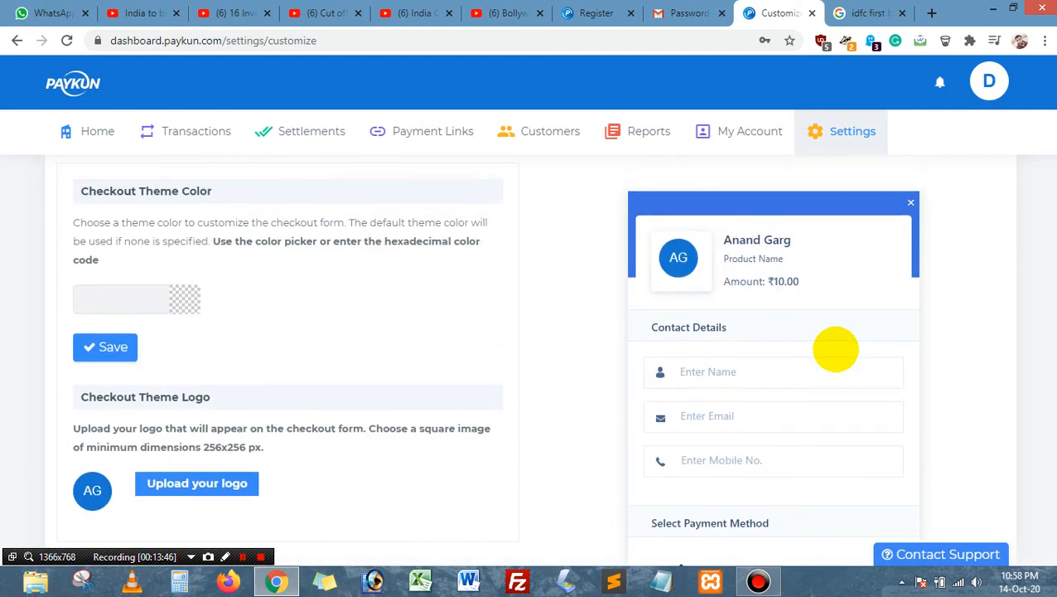
{"action": "scroll", "coordinate": [869, 307], "scroll_direction": "down", "scroll_amount": 3}
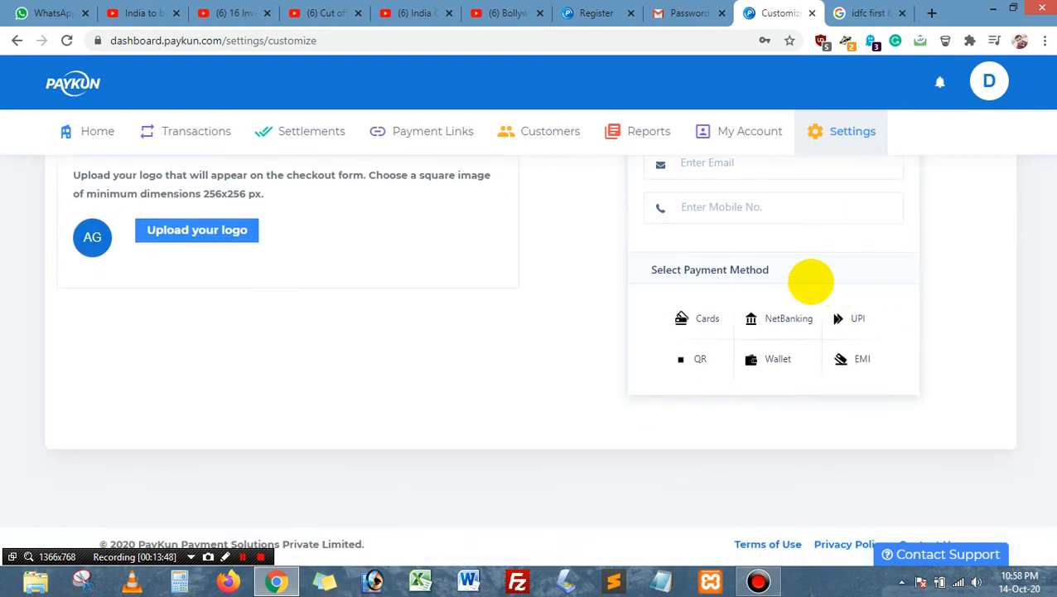
{"action": "scroll", "coordinate": [820, 284], "scroll_direction": "up", "scroll_amount": 2}
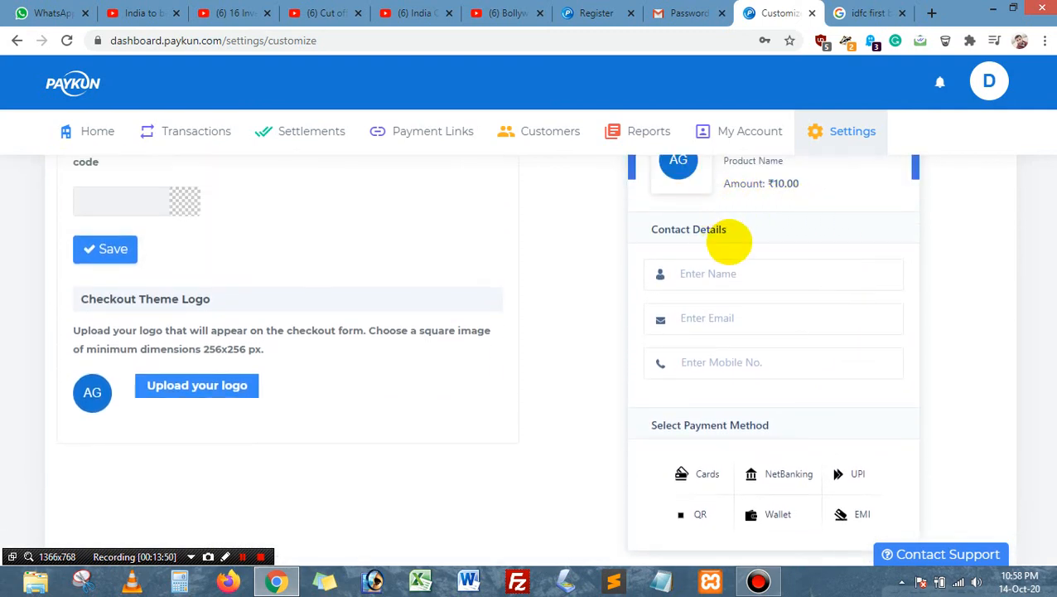
{"action": "scroll", "coordinate": [729, 240], "scroll_direction": "up", "scroll_amount": 1}
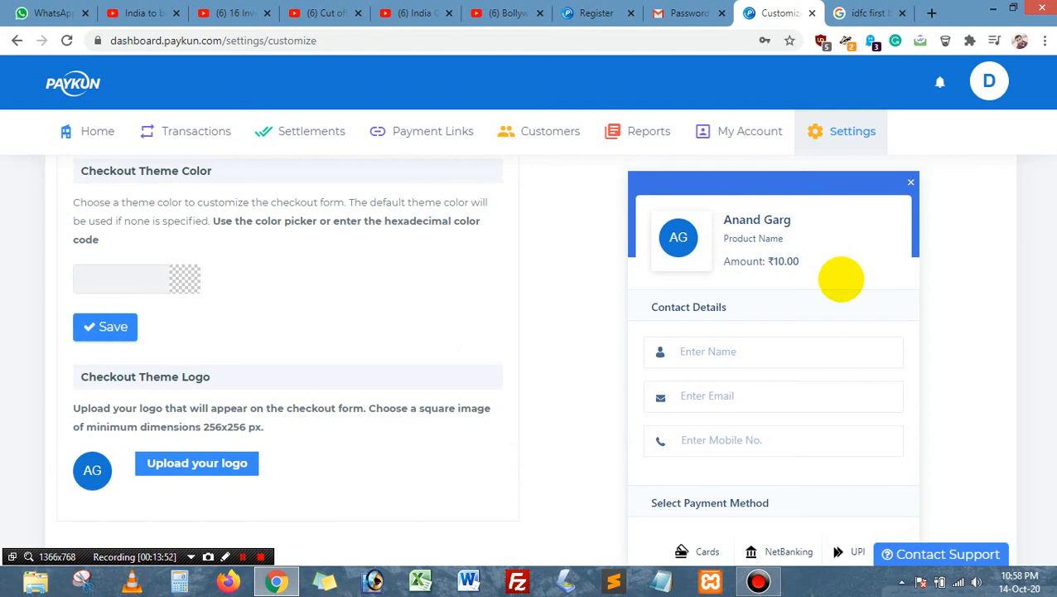
{"action": "scroll", "coordinate": [841, 279], "scroll_direction": "up", "scroll_amount": 1}
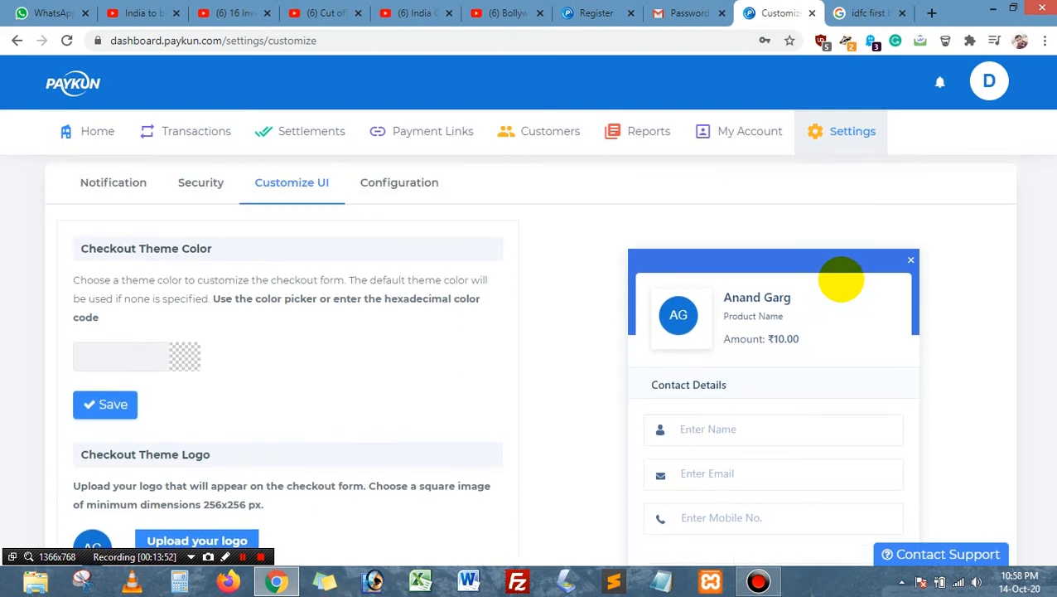
{"action": "scroll", "coordinate": [826, 330], "scroll_direction": "down", "scroll_amount": 2}
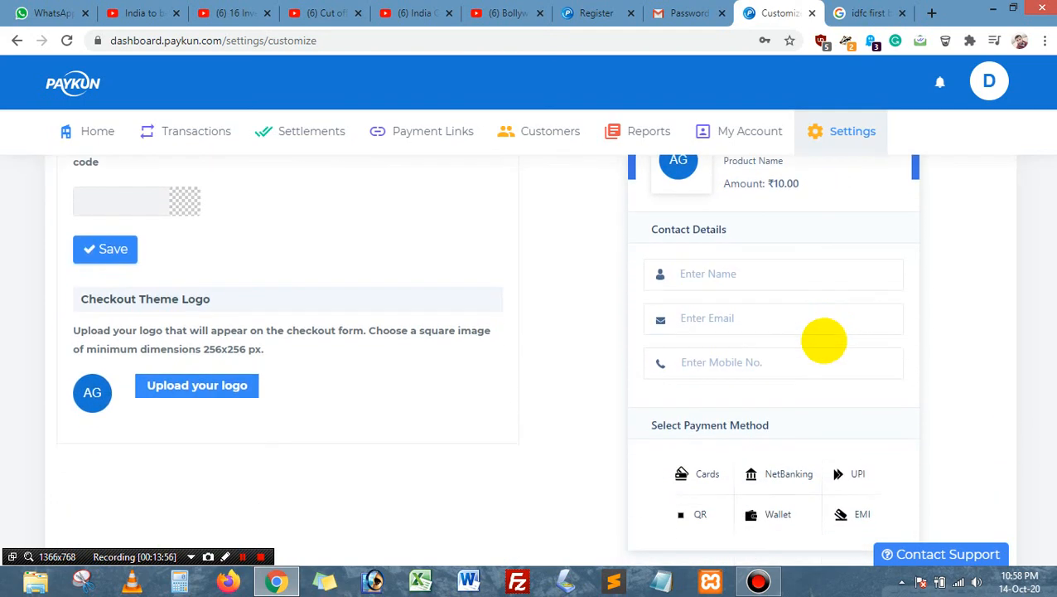
{"action": "scroll", "coordinate": [821, 342], "scroll_direction": "down", "scroll_amount": 2}
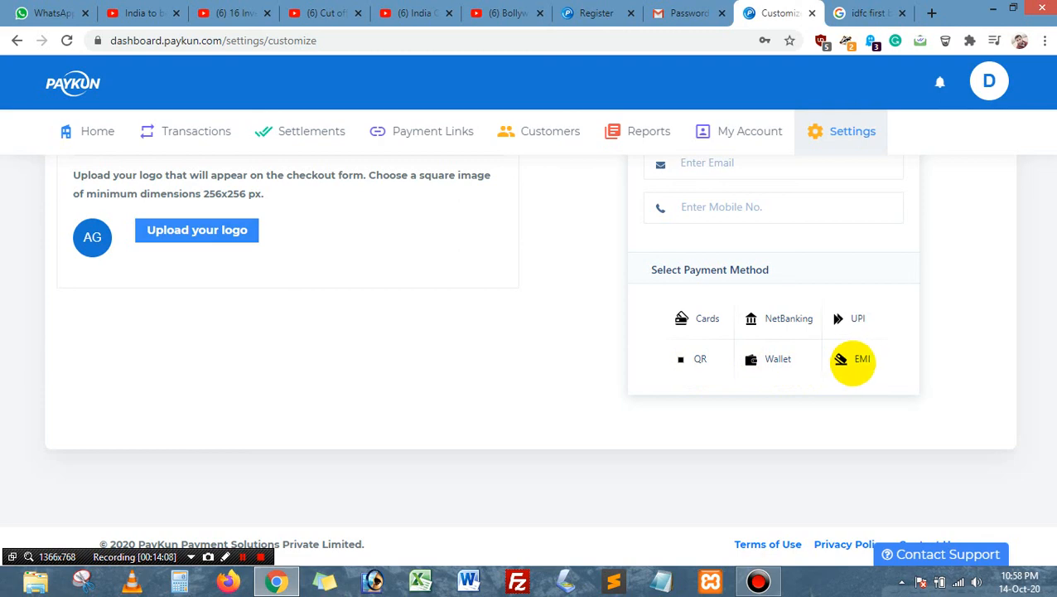
Step: Return to the Notification settings, then go back to the Home dashboard
{"action": "left_click", "coordinate": [852, 142]}
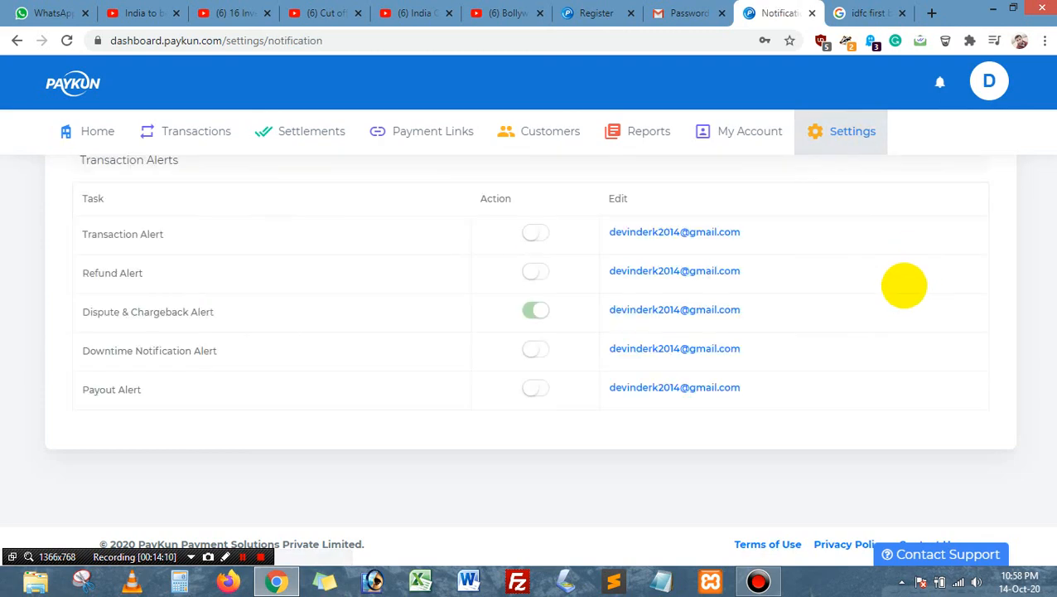
{"action": "scroll", "coordinate": [904, 296], "scroll_direction": "up", "scroll_amount": 3}
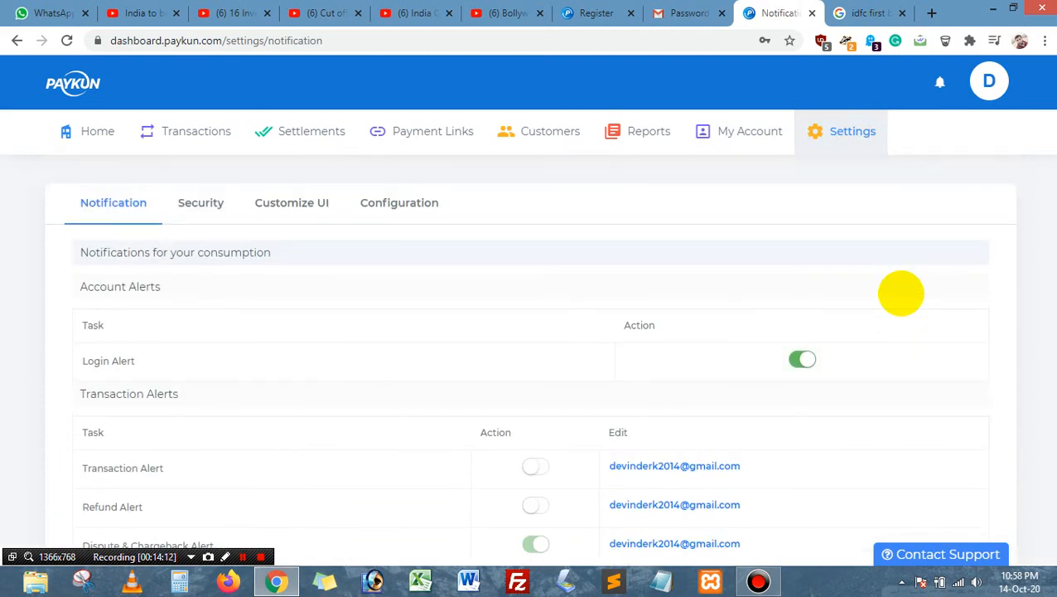
{"action": "left_click", "coordinate": [86, 124]}
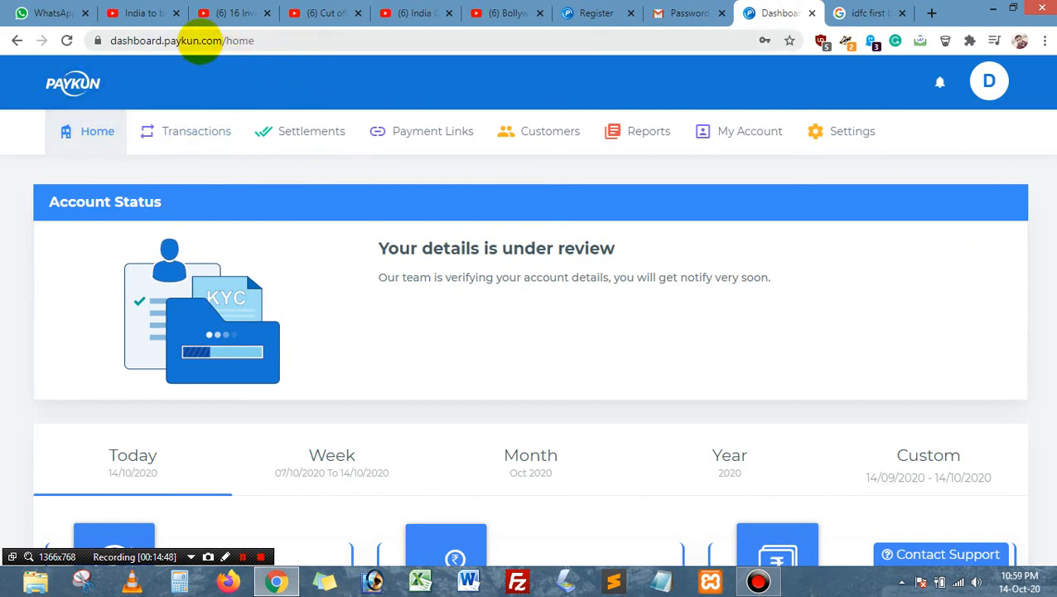
{"action": "left_click_drag", "start_coordinate": [222, 42], "coordinate": [165, 36]}
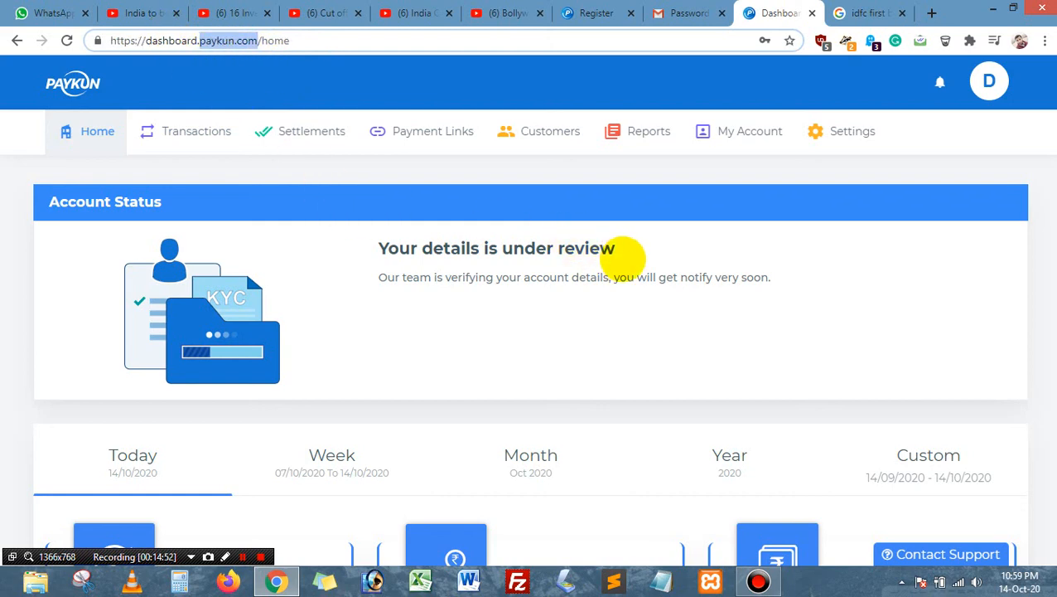
{"action": "left_click", "coordinate": [623, 258]}
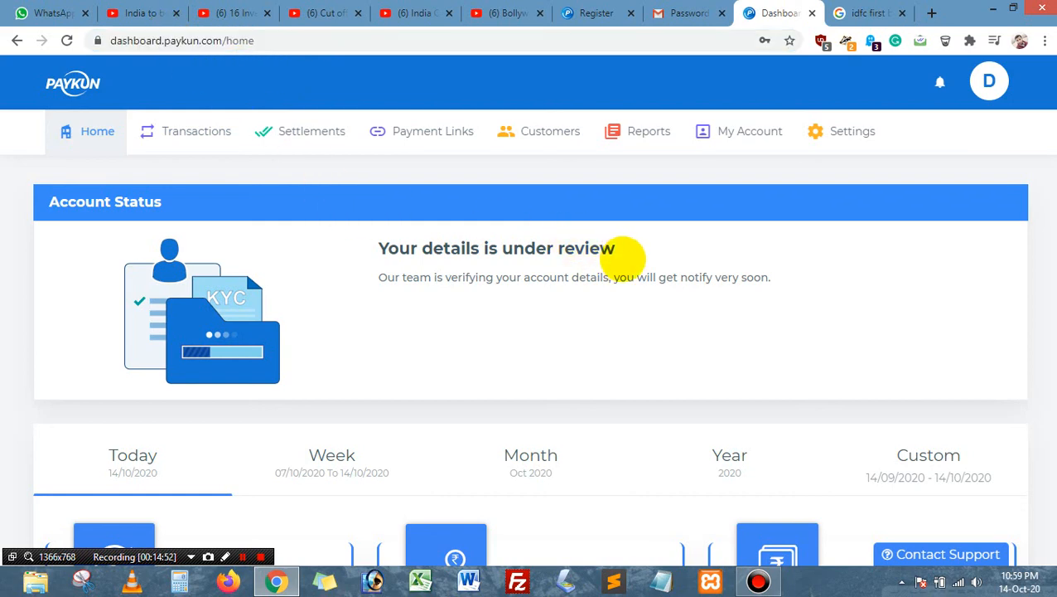